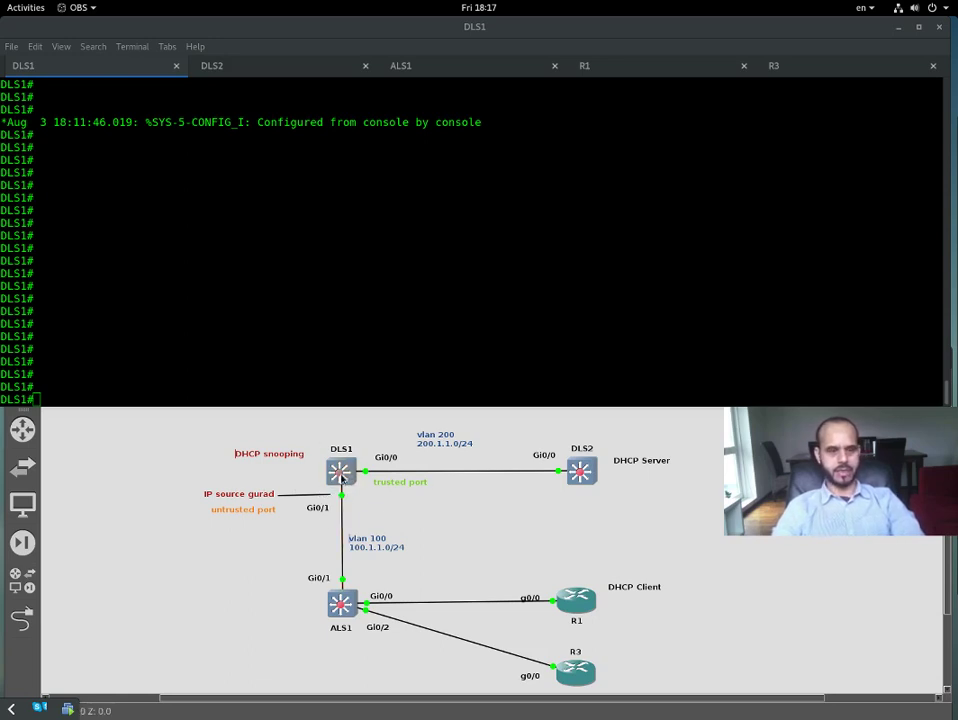
Enter global configuration mode on the DLS1 switch console with conf ter.
left_click(284, 271)
key("Return")
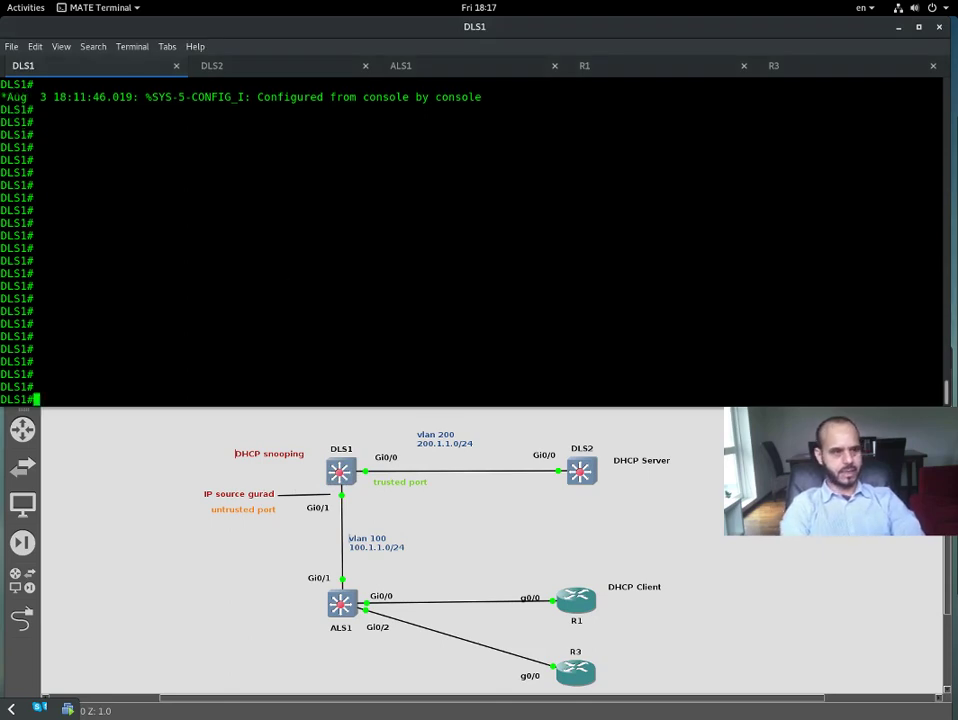
type("conf ter")
key("Return")
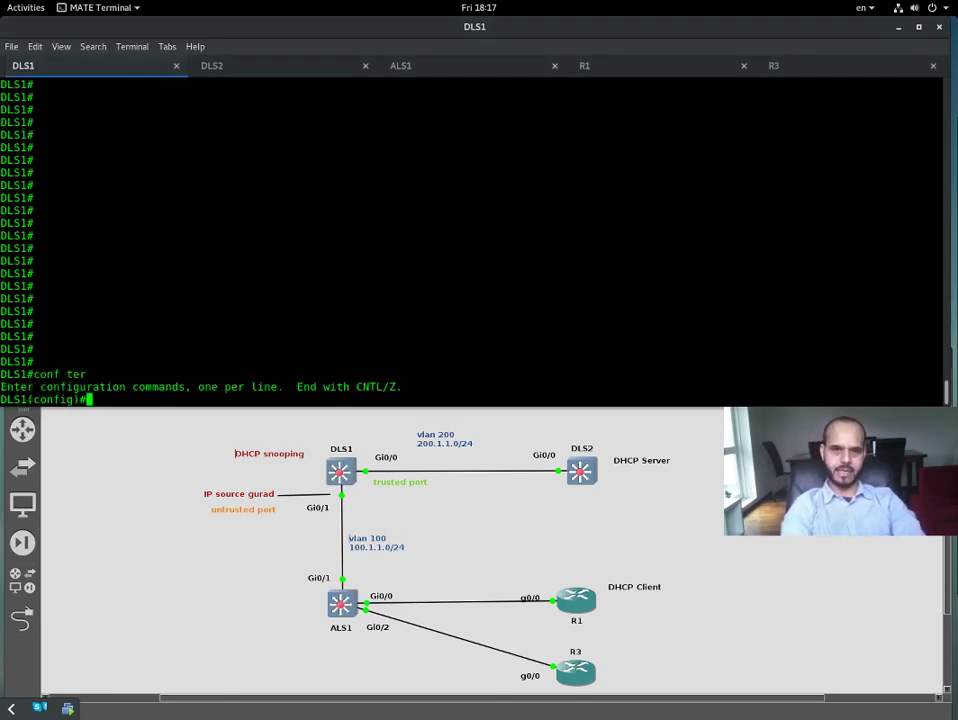
key("Return")
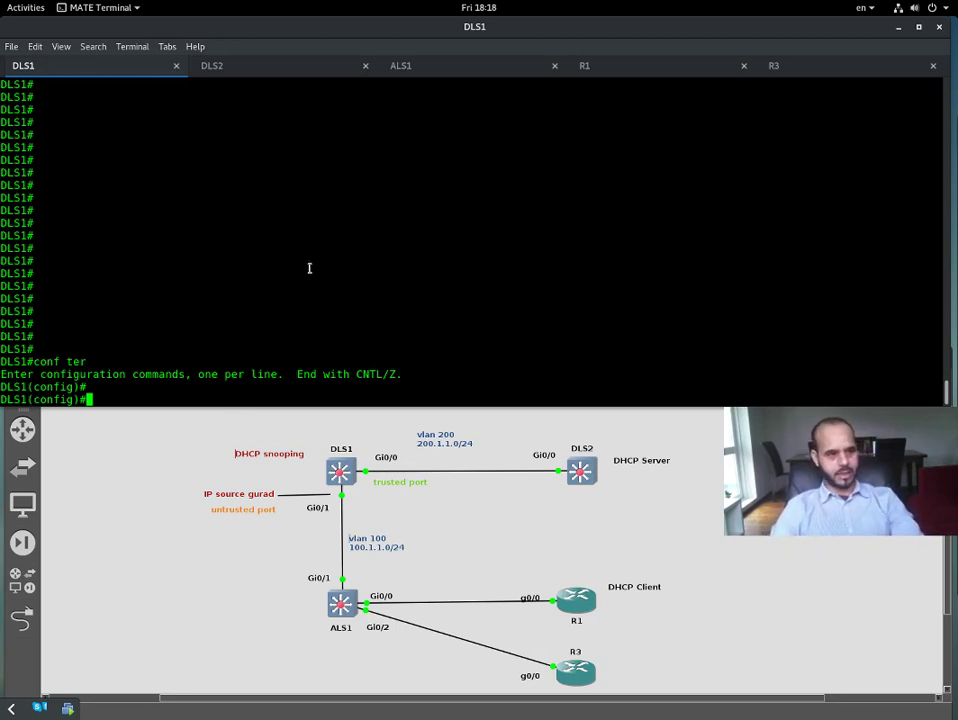
key("Return")
key("Return")
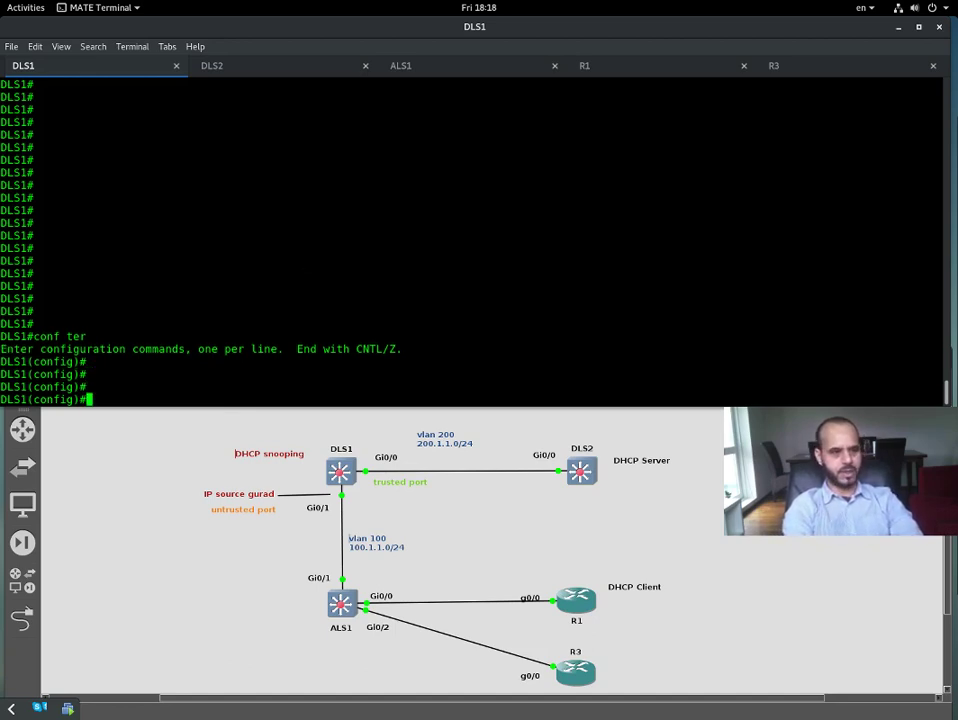
Query the available options of the ip dhcp snooping database command on DLS1.
type("ip dhcp")
key("Tab")
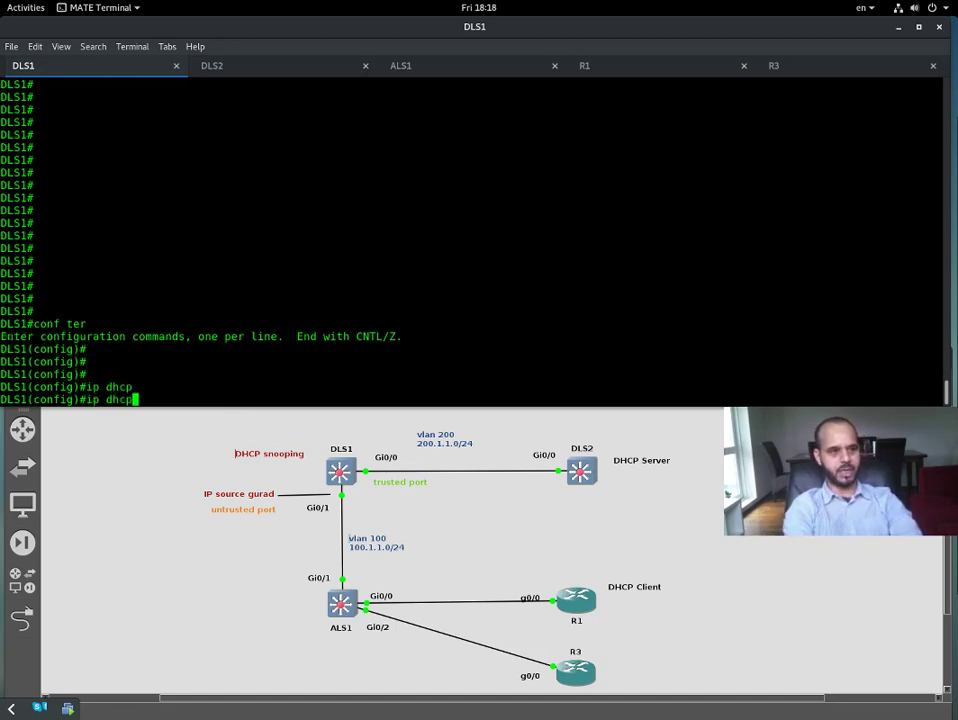
type("snoo")
key("Tab")
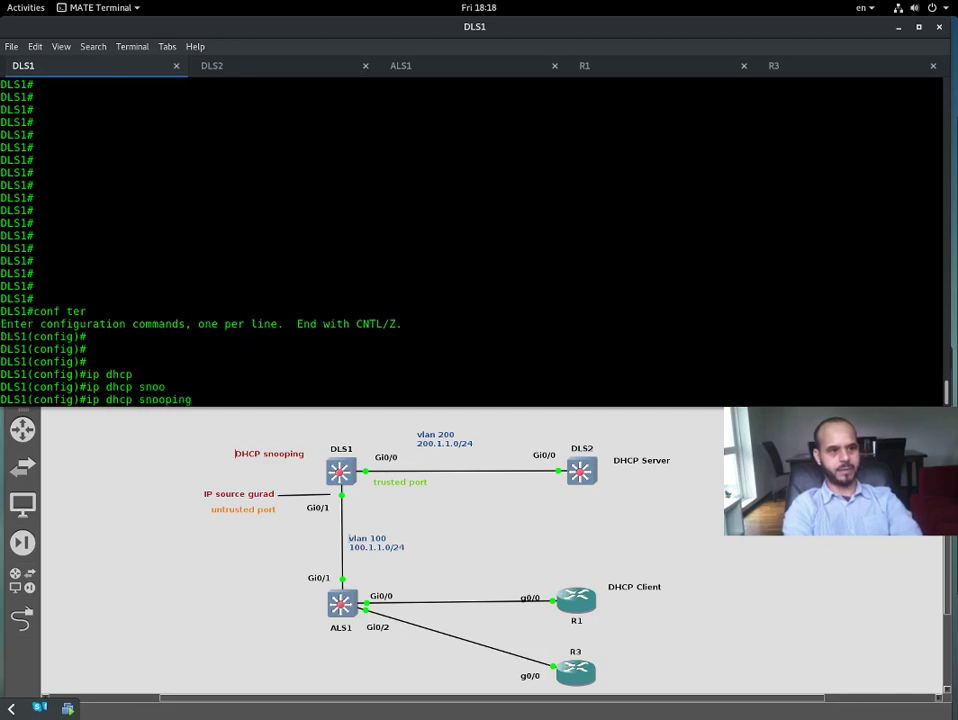
type("da")
key("Tab")
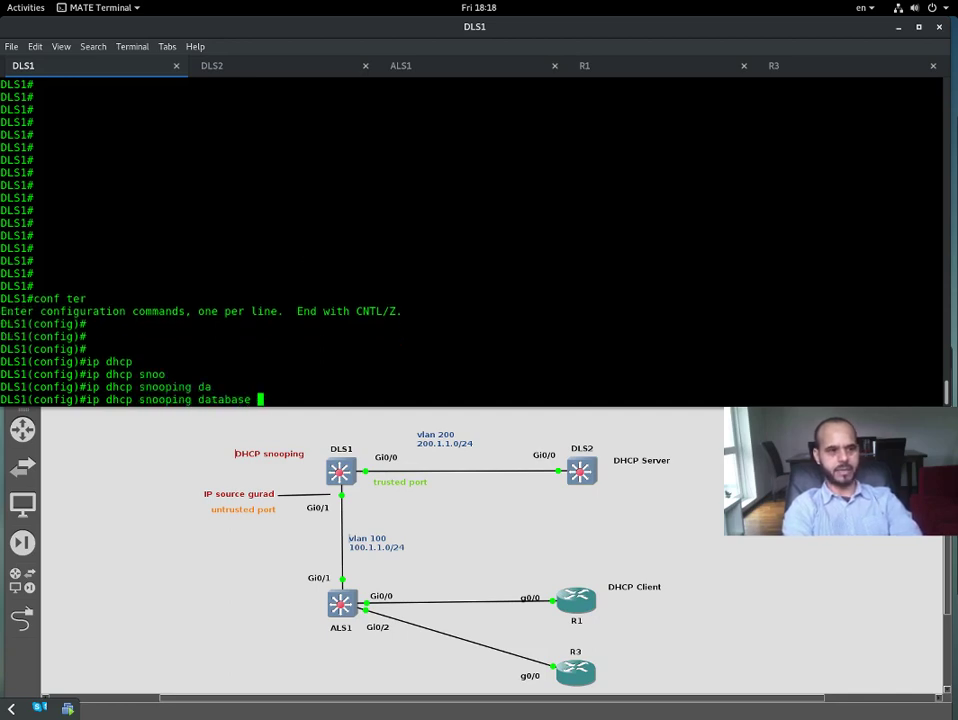
type("?")
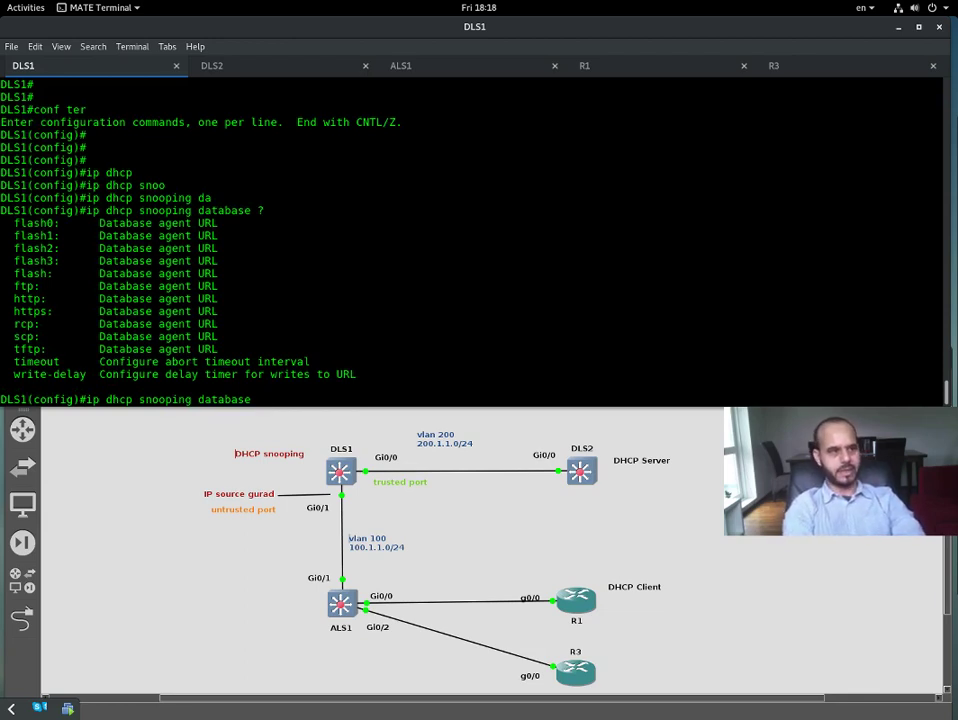
key("Return")
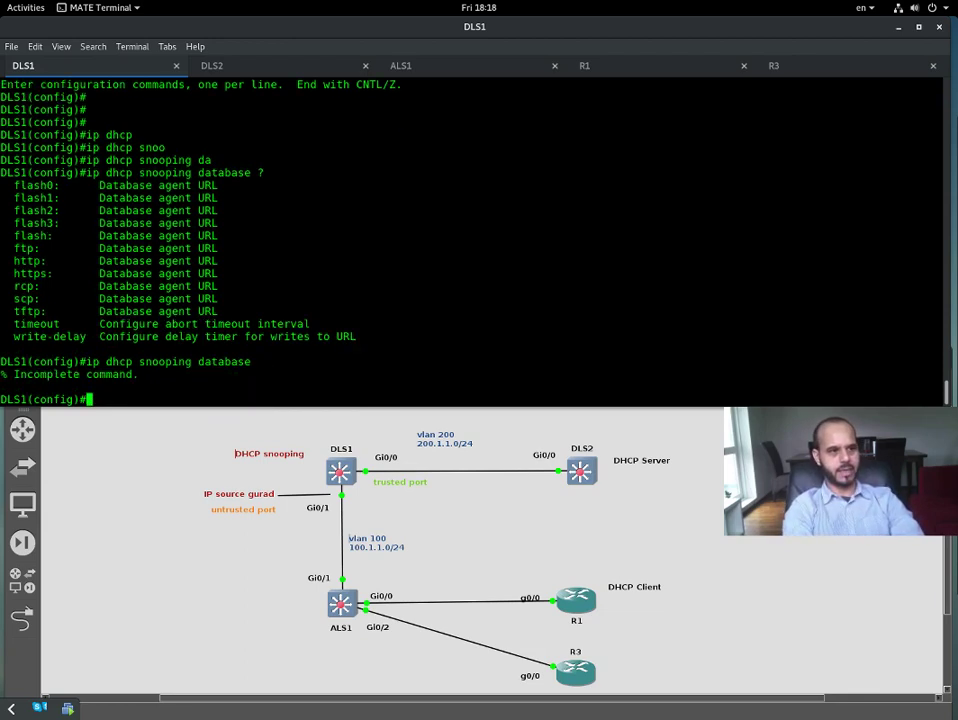
Display the contents of DLS1's flash memory from configuration mode with do show flash:.
type("do ")
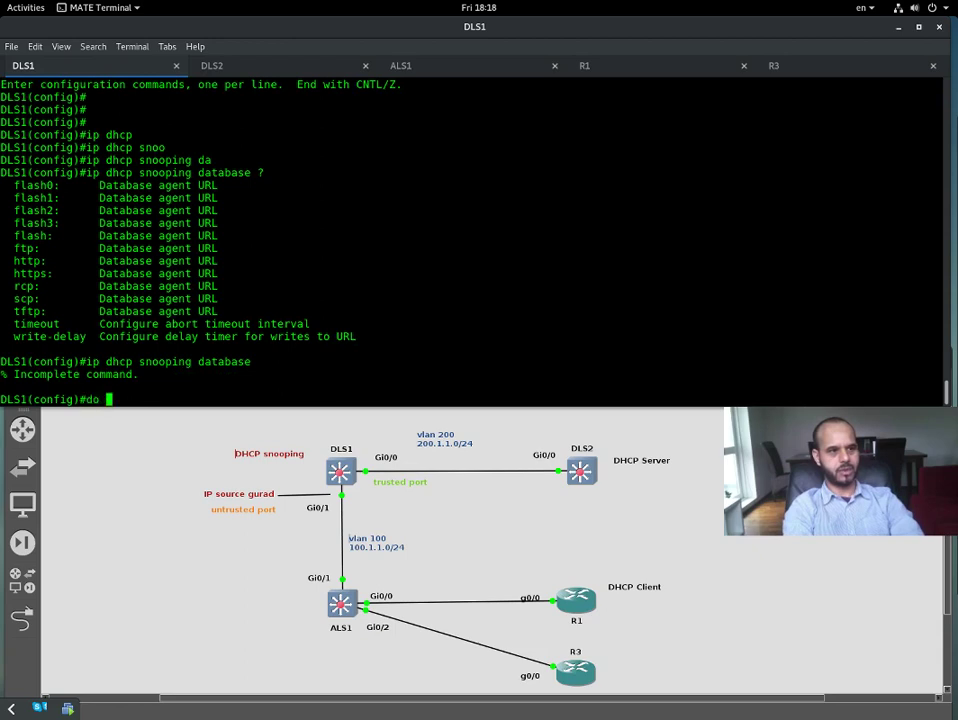
type("show flash")
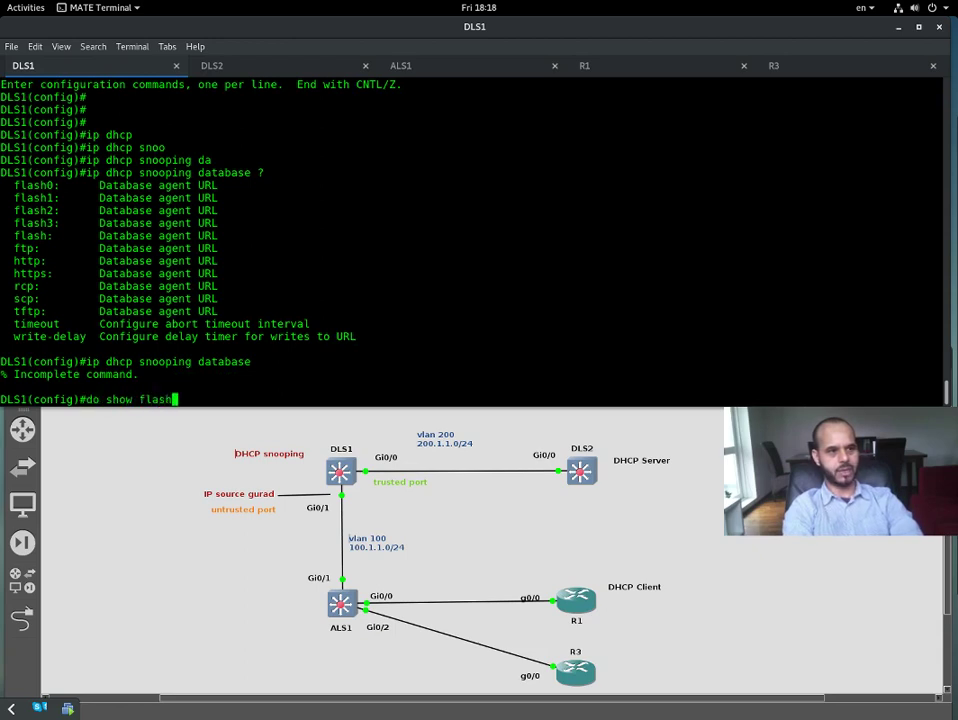
key("Tab")
type(":")
key("Return")
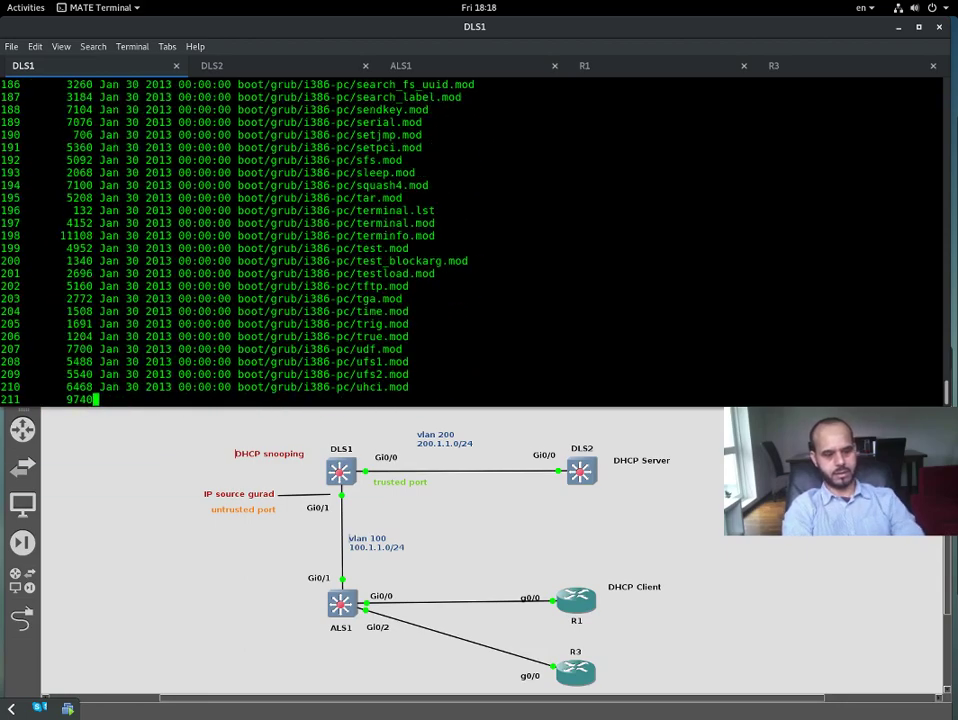
Return to privileged EXEC mode and list the root directory of the flash with dir.
key("ctrl+z")
key("Return")
key("Return")
type("dirt")
key("BackSpace")
key("BackSpace")
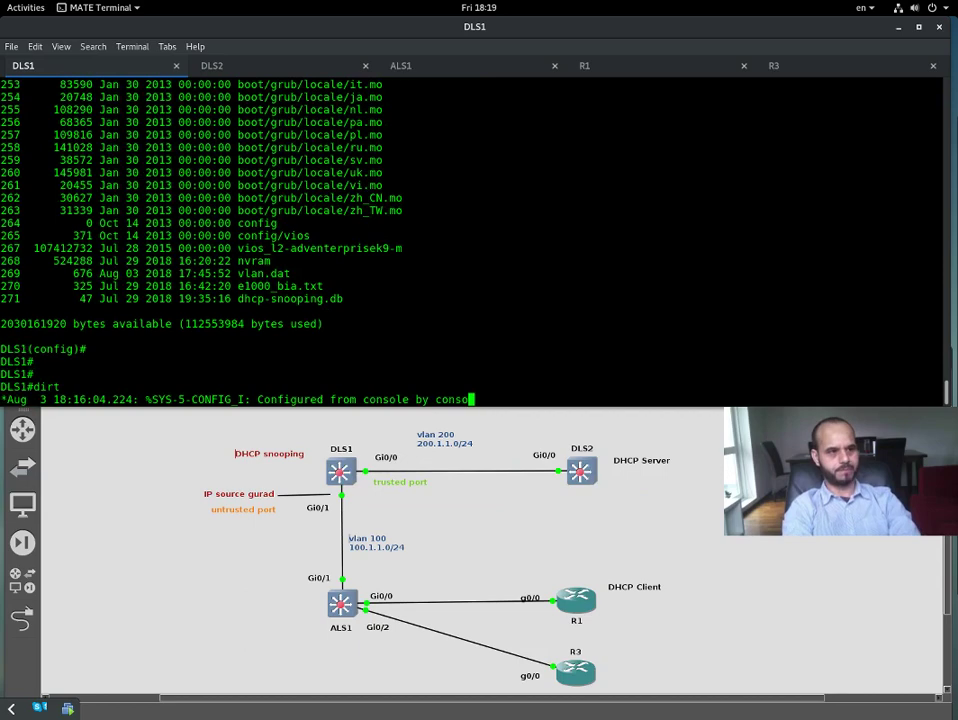
key("Return")
key("Return")
type("dir")
key("Return")
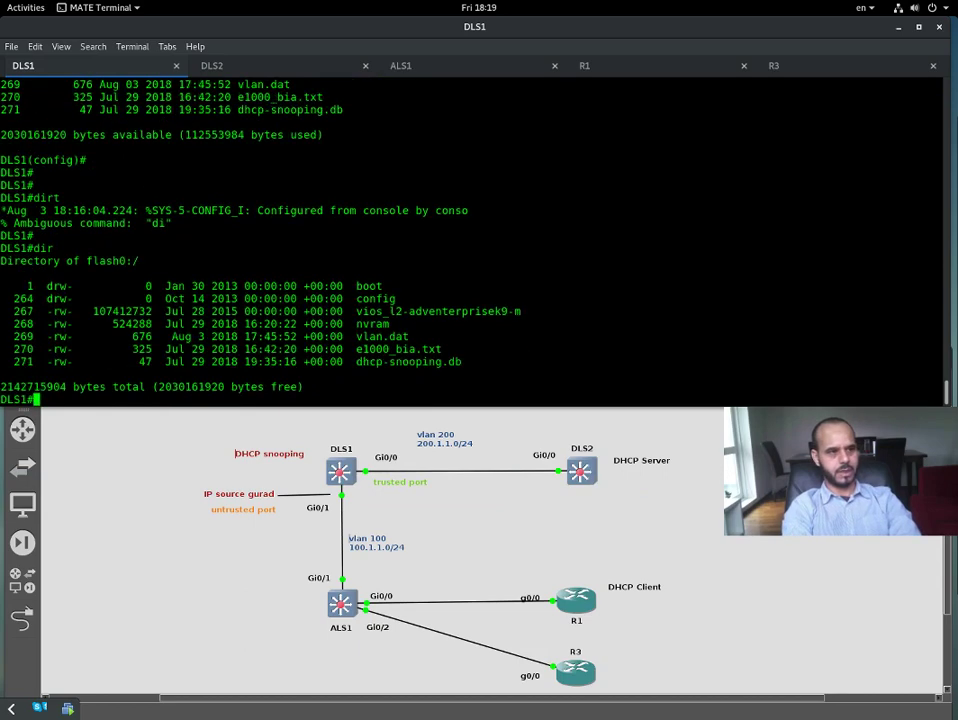
key("Return")
key("Return")
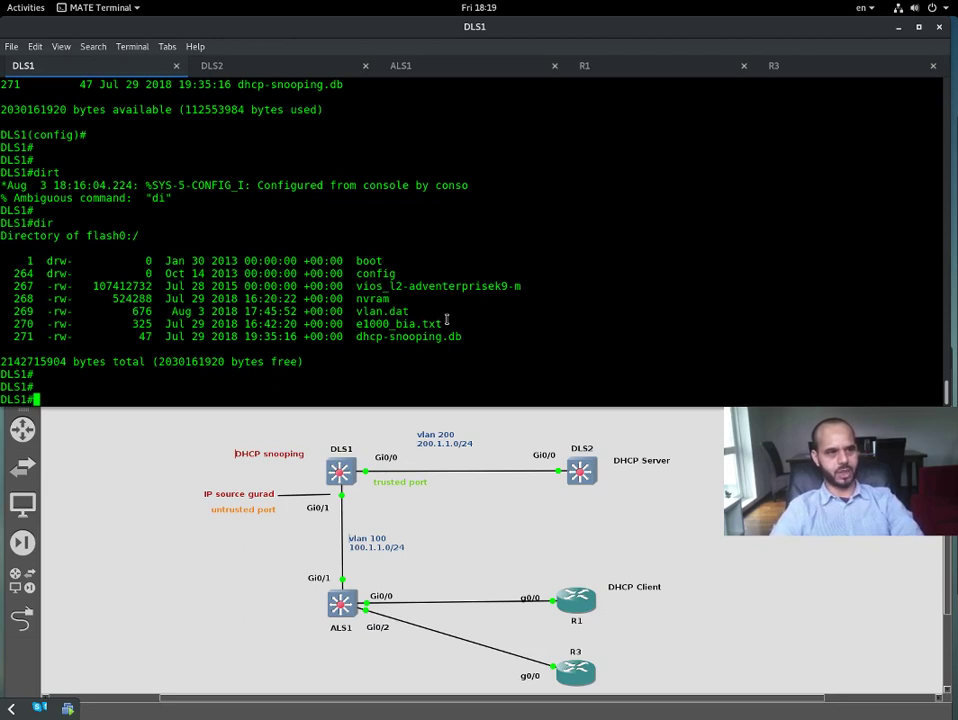
key("Return")
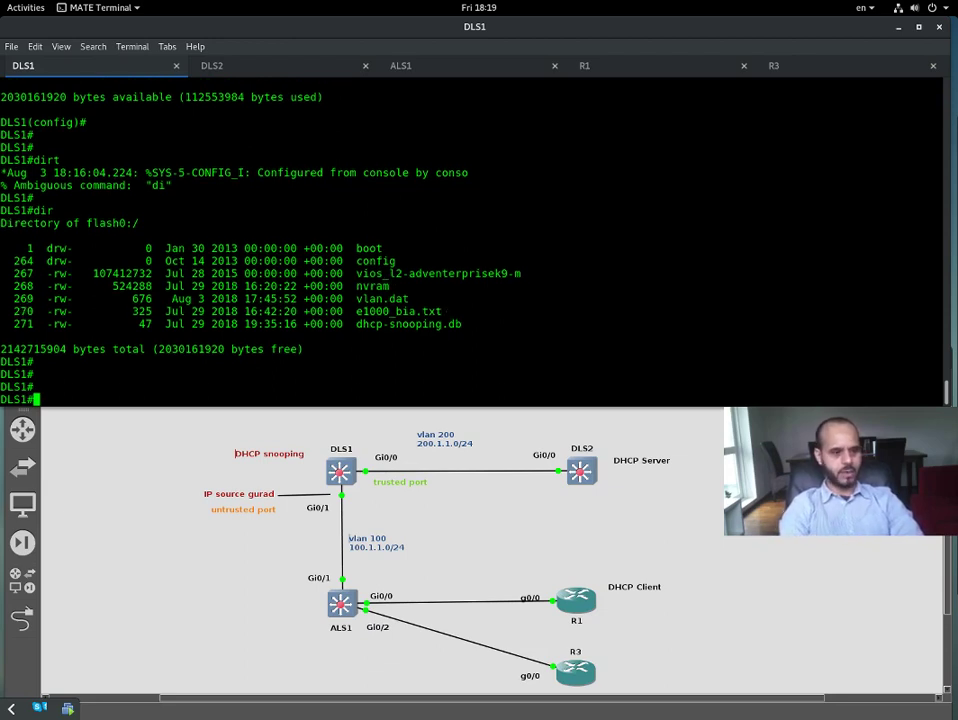
Re-enter global configuration mode and set the DHCP snooping database location to flash:/dhcp-snooping.db.
type("conf ter")
key("Return")
type("ip dhcp")
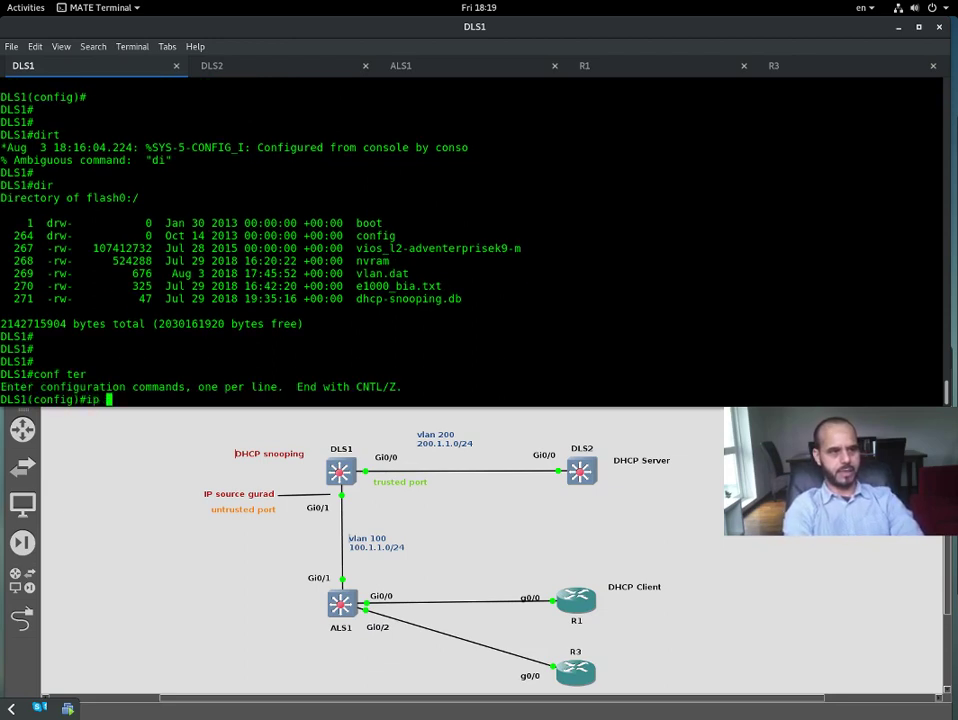
key("Tab")
type("snoo")
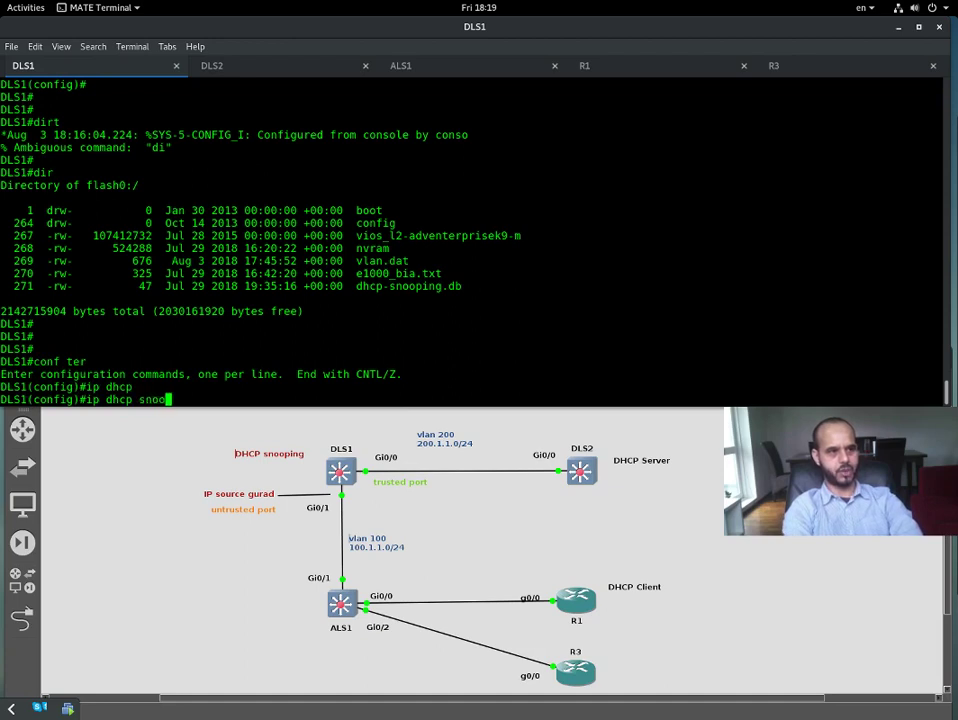
key("Tab")
type("data")
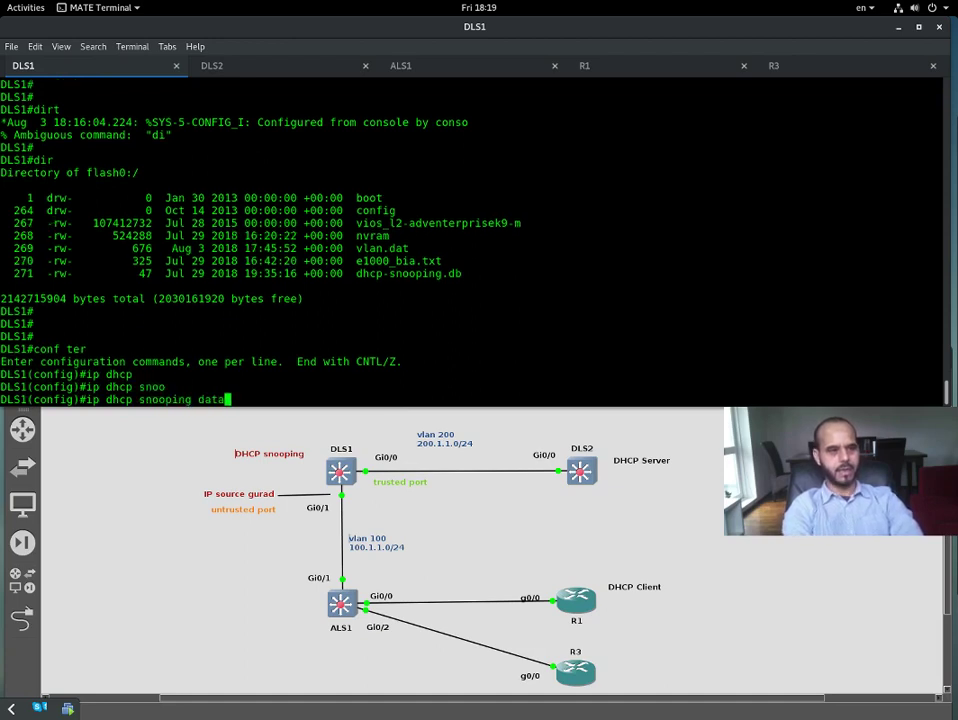
key("Tab")
type("flash:")
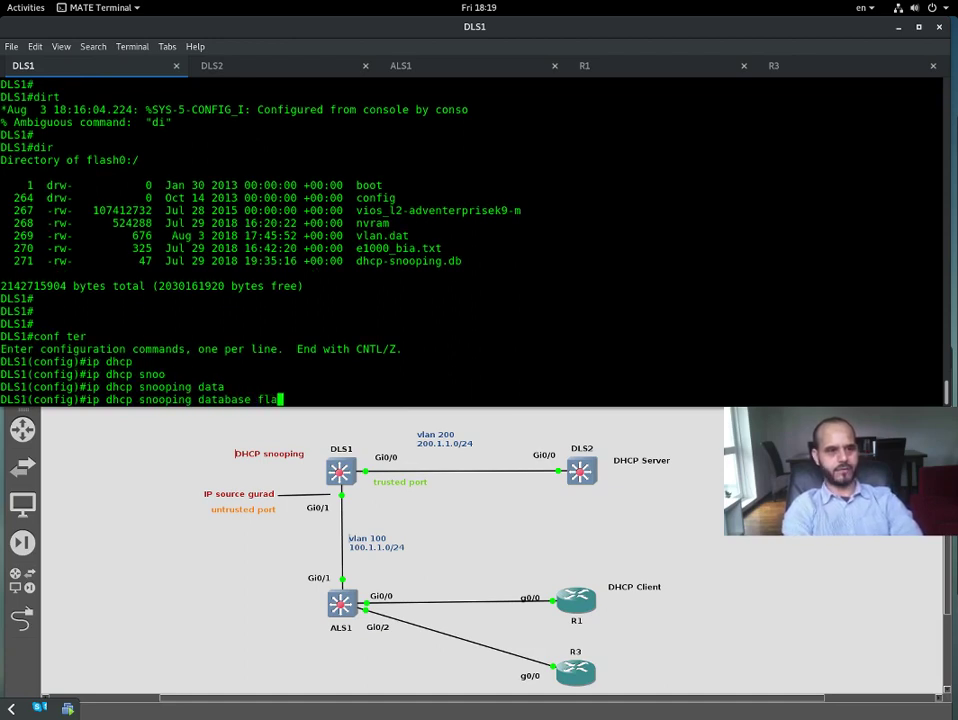
type("/")
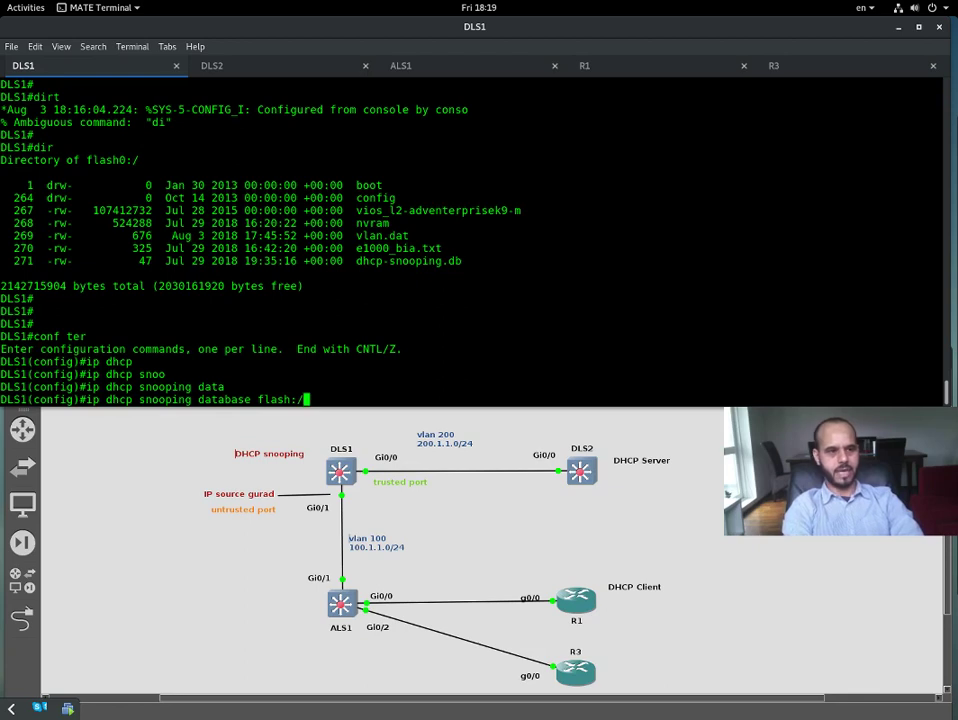
type("dhcp-")
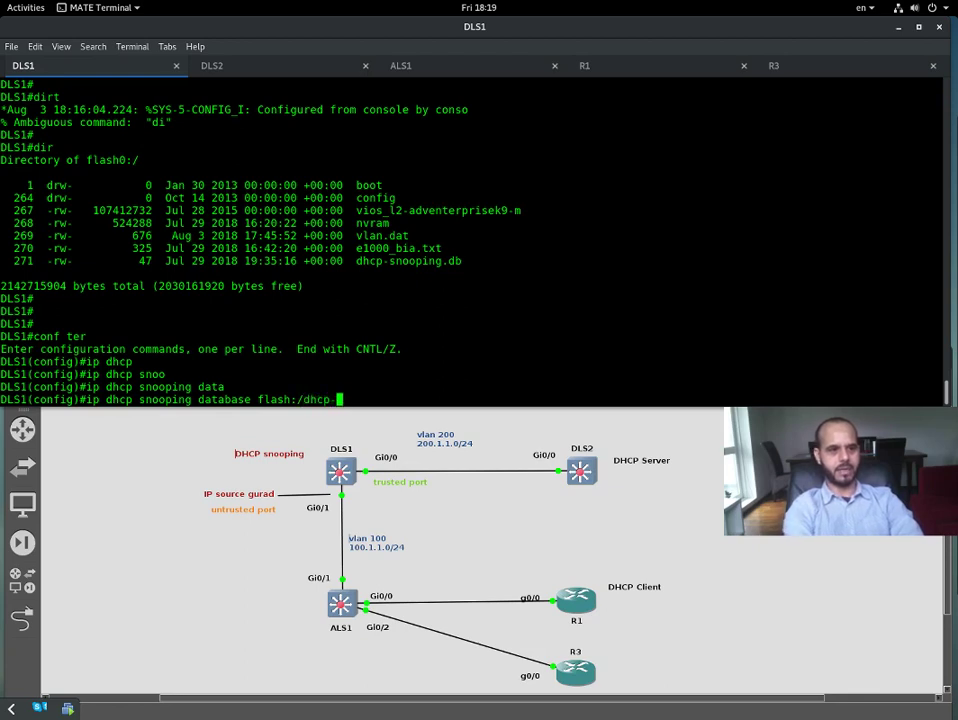
type("snooping")
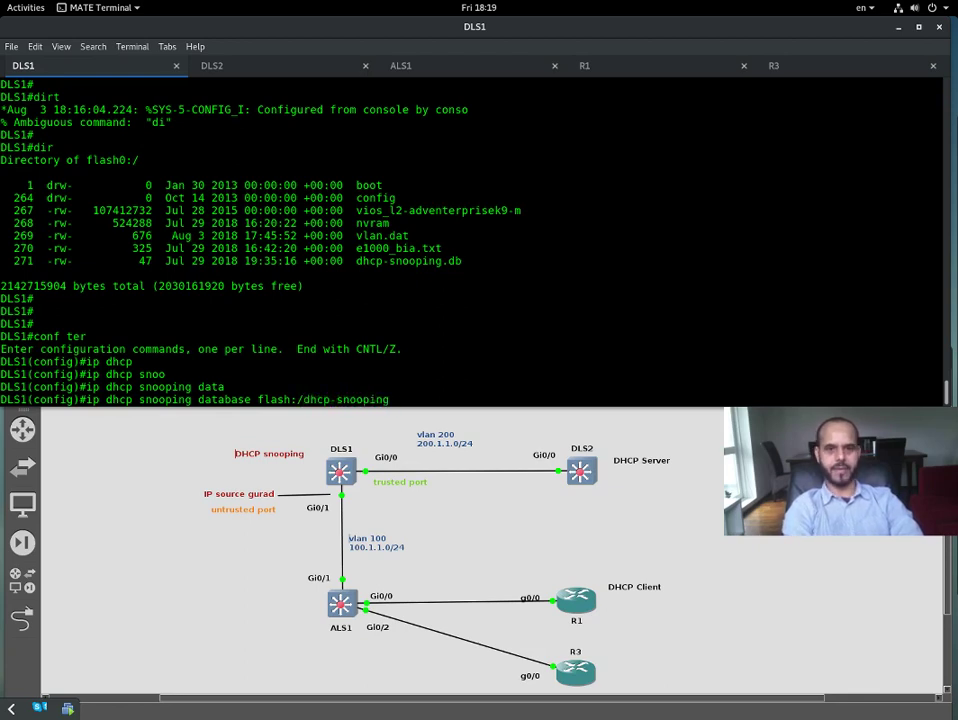
type(".db")
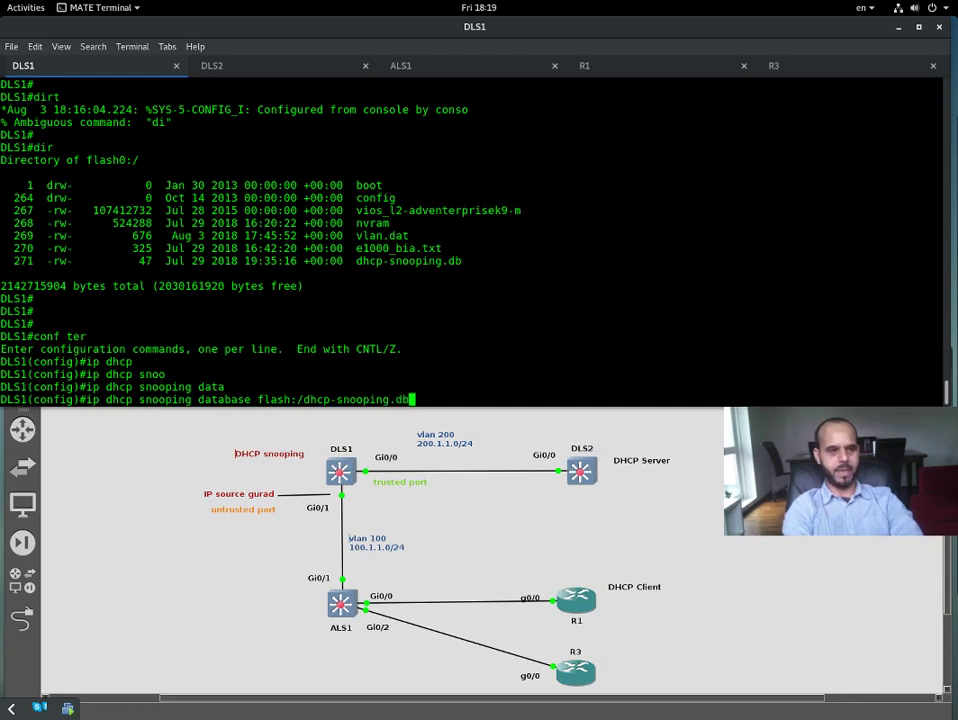
key("Return")
key("Return")
key("Return")
Enable DHCP snooping globally on DLS1 with ip dhcp snooping.
type("ip dhcp")
key("Tab")
type("snoo")
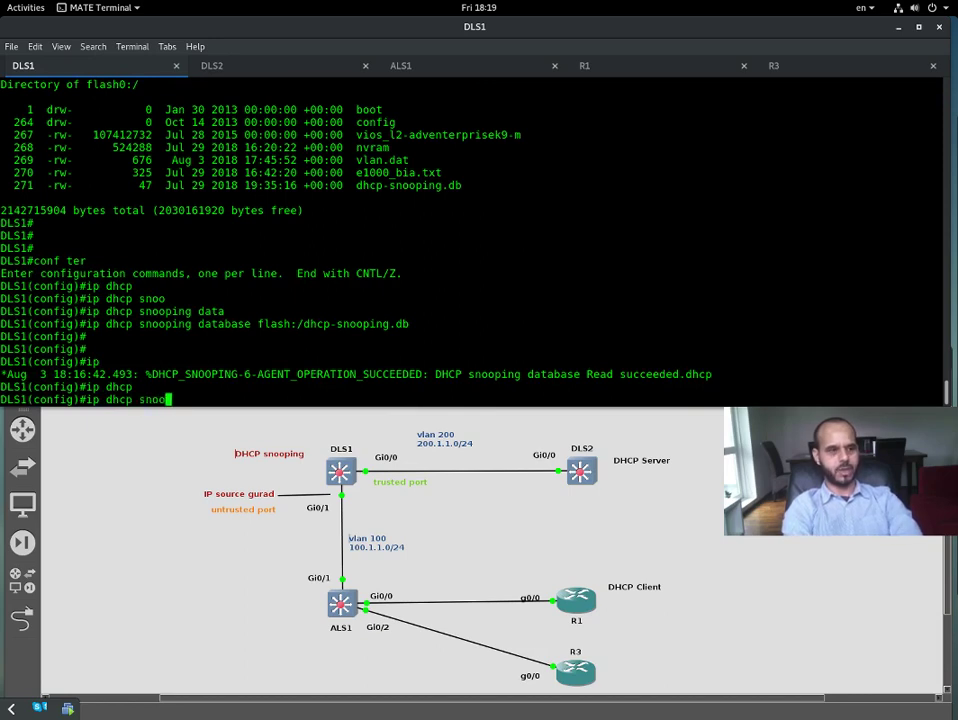
key("Tab")
key("Return")
Enable DHCP snooping for VLAN 100 on DLS1, checking the ip dhcp snooping options for the correct syntax.
type("ip dhcp")
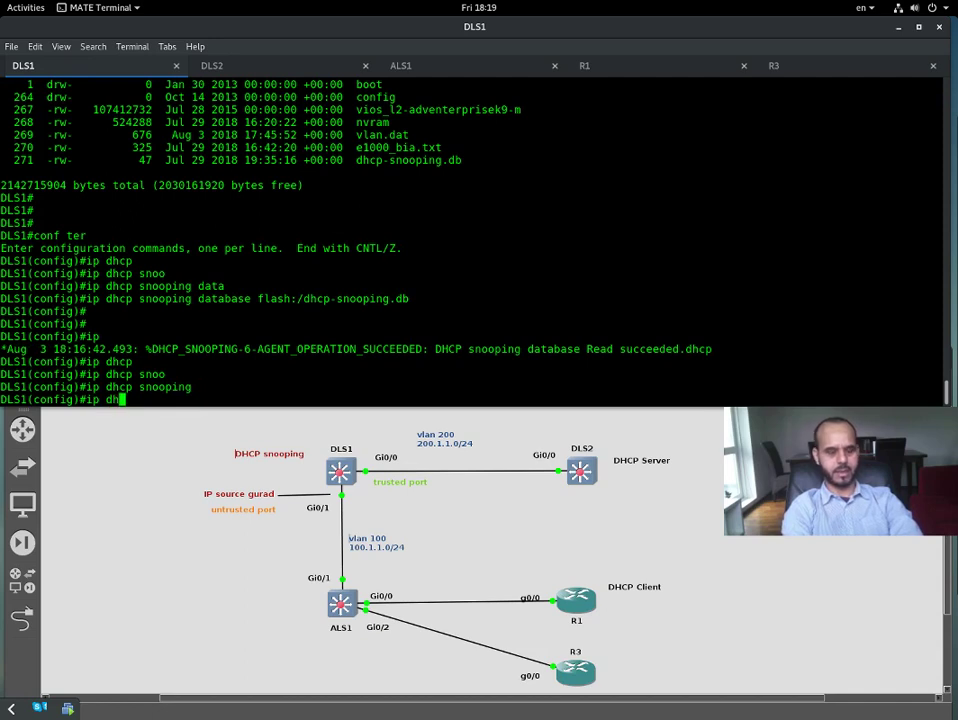
key("Tab")
type("vlan")
key("Tab")
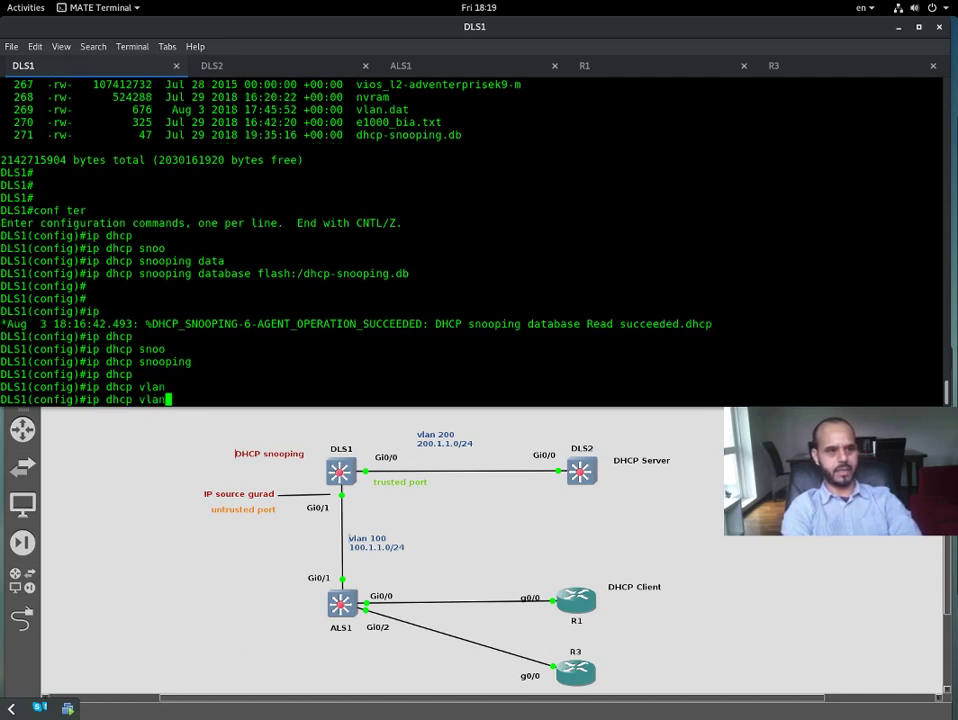
type("100")
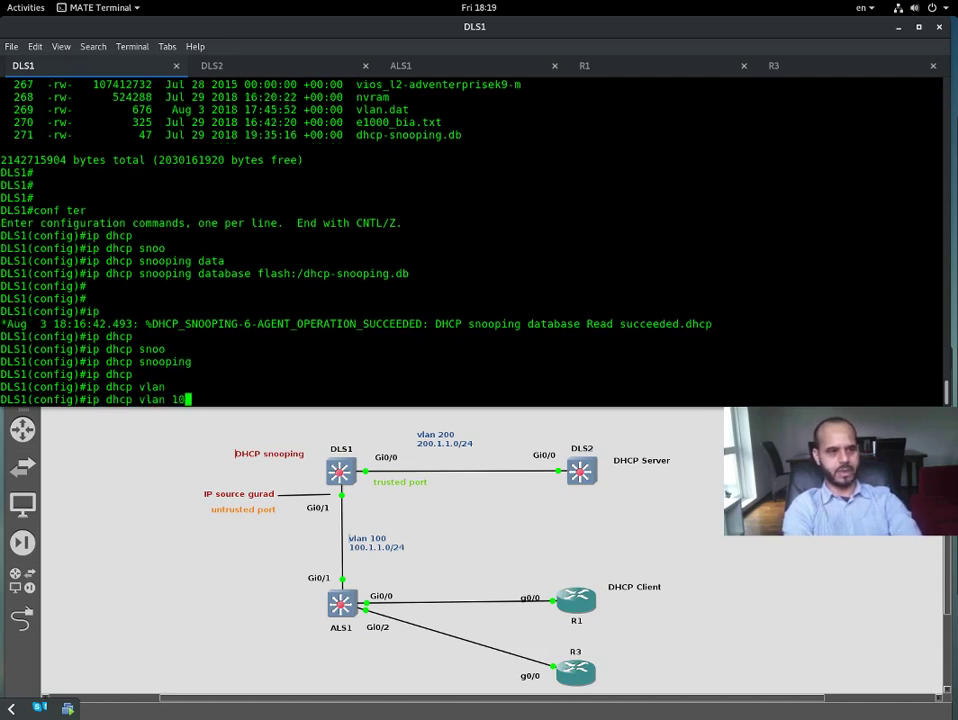
key("BackSpace")
key("BackSpace")
key("BackSpace")
key("BackSpace")
key("BackSpace")
key("BackSpace")
key("BackSpace")
key("BackSpace")
type("snoo")
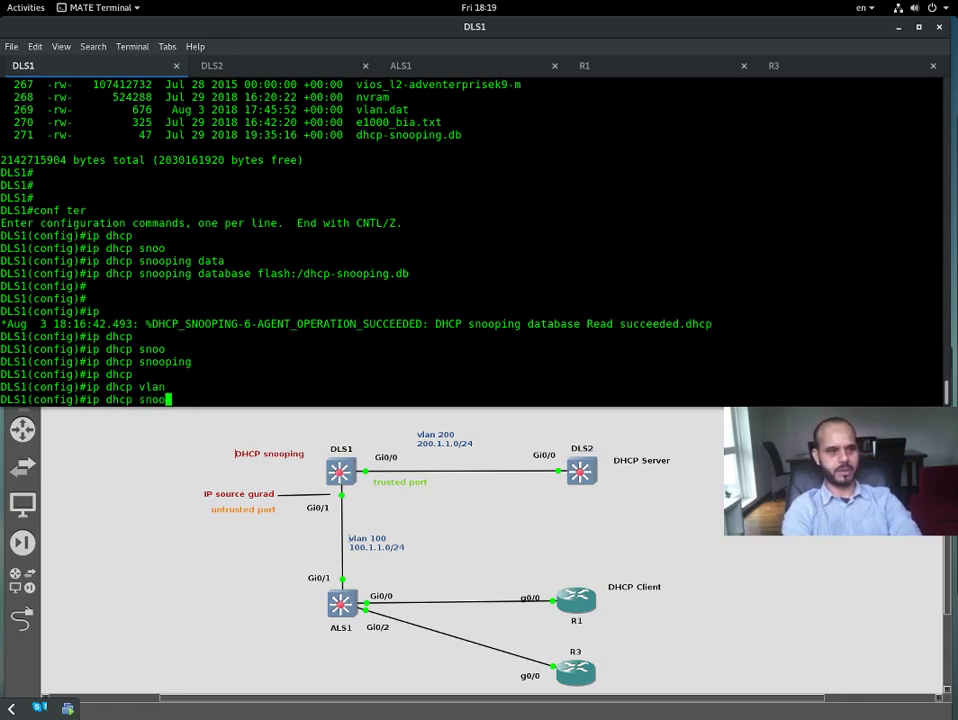
key("Tab")
type("?")
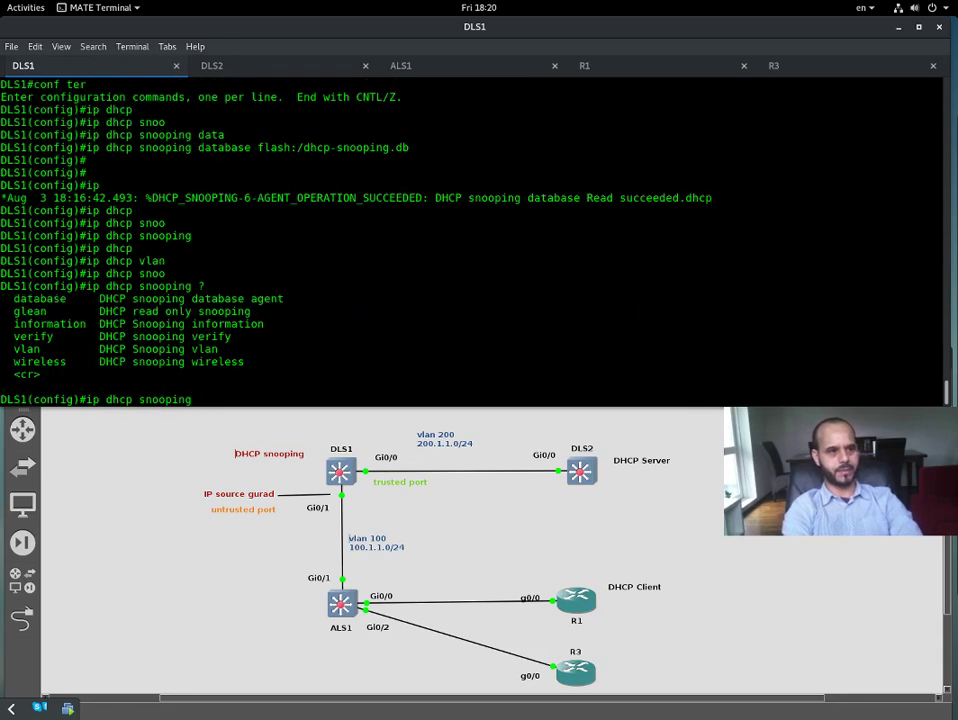
type("vlan 100")
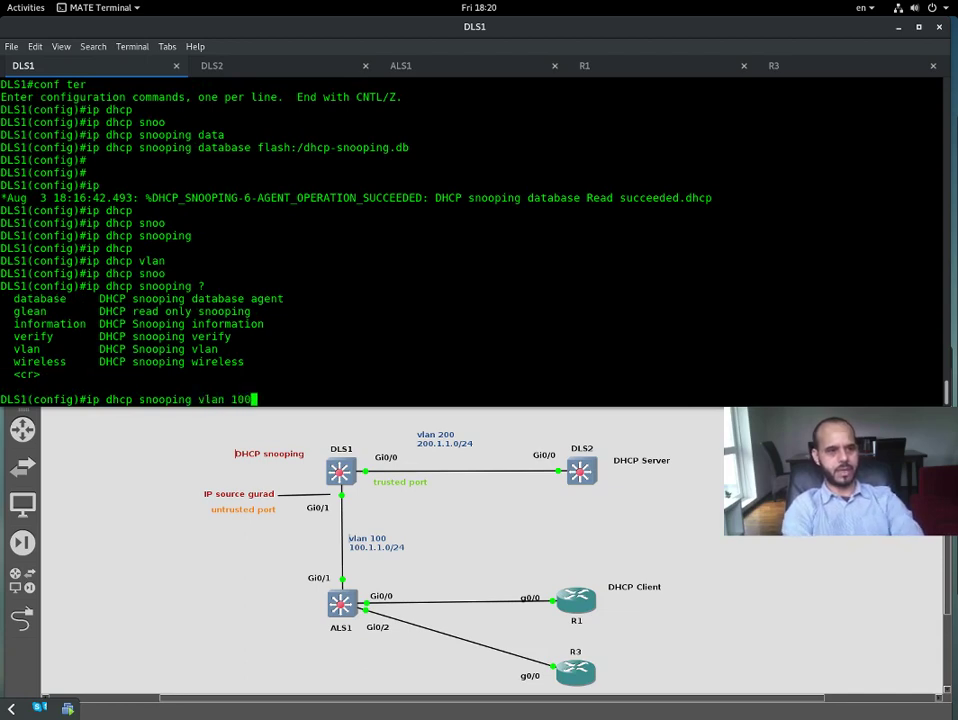
key("Return")
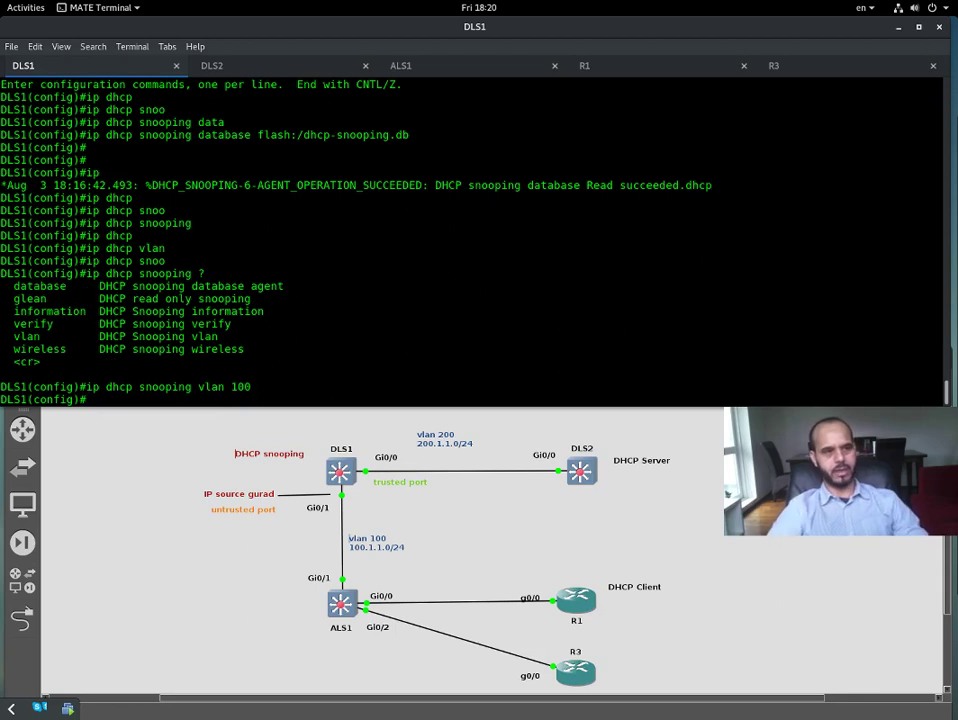
key("Return")
key("Return")
key("Return")
key("Return")
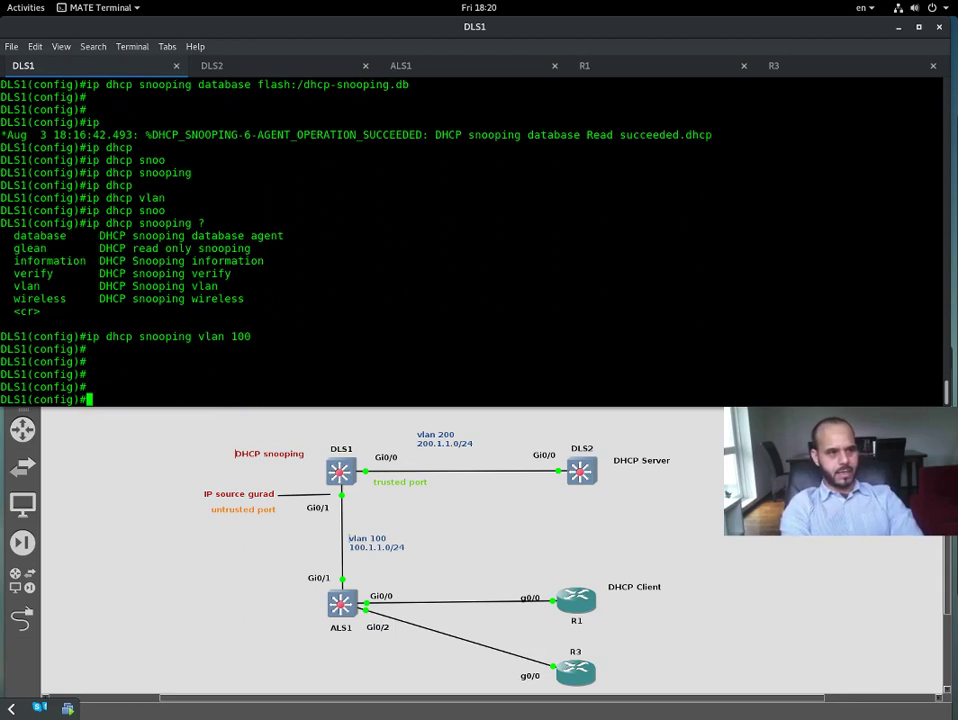
Display DLS1's DHCP snooping binding table with do show ip dhcp snooping binding.
type("do show ip dhcp ?sno")
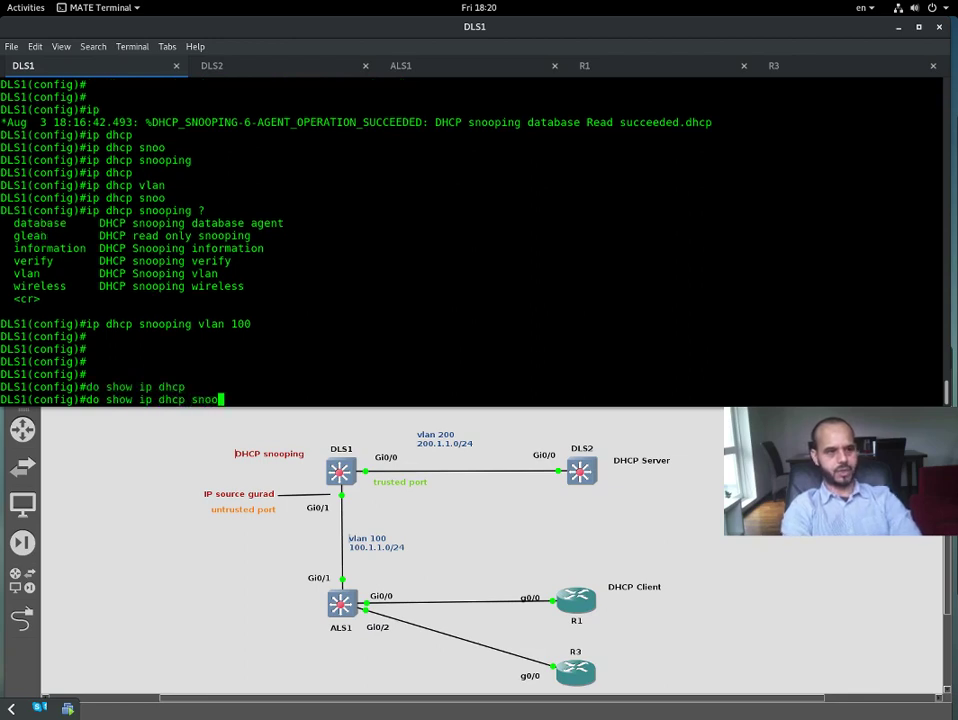
type("o")
key("Tab")
type("bin")
key("Tab")
key("Return")
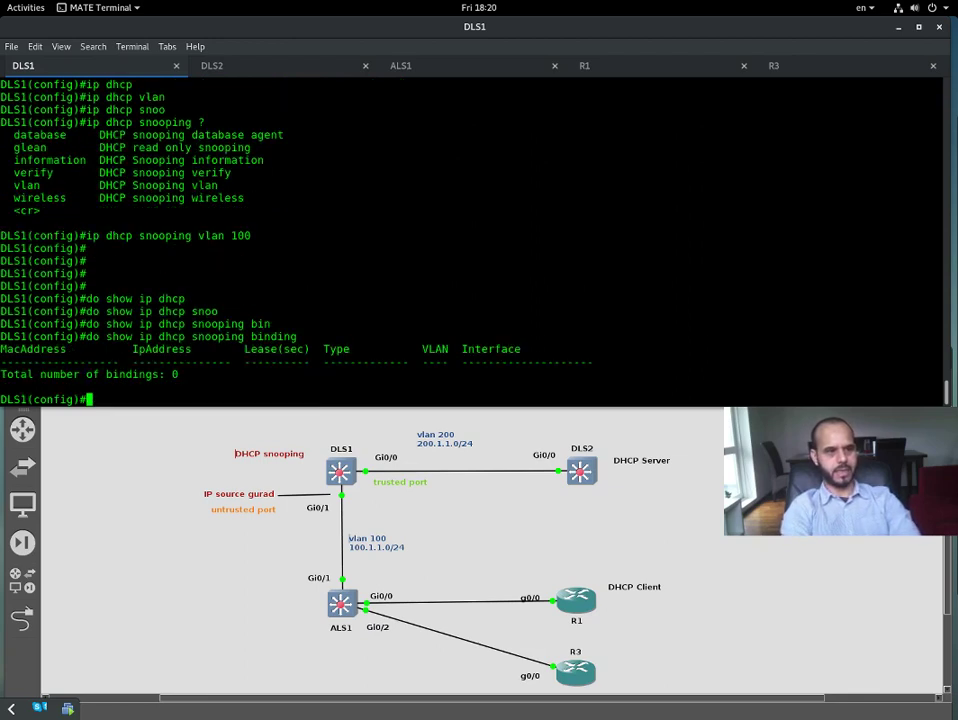
Display DLS1's overall DHCP snooping status with do show ip dhcp snooping.
key("Return")
key("Return")
key("Up")
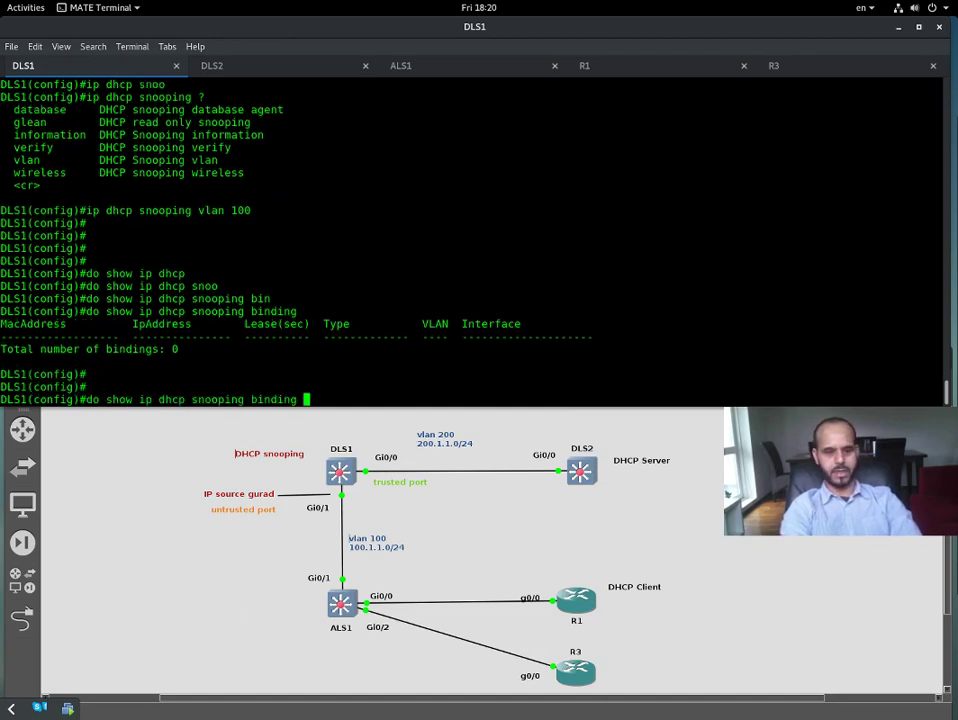
key("BackSpace")
key("BackSpace")
key("BackSpace")
key("BackSpace")
key("BackSpace")
key("BackSpace")
key("BackSpace")
key("BackSpace")
key("BackSpace")
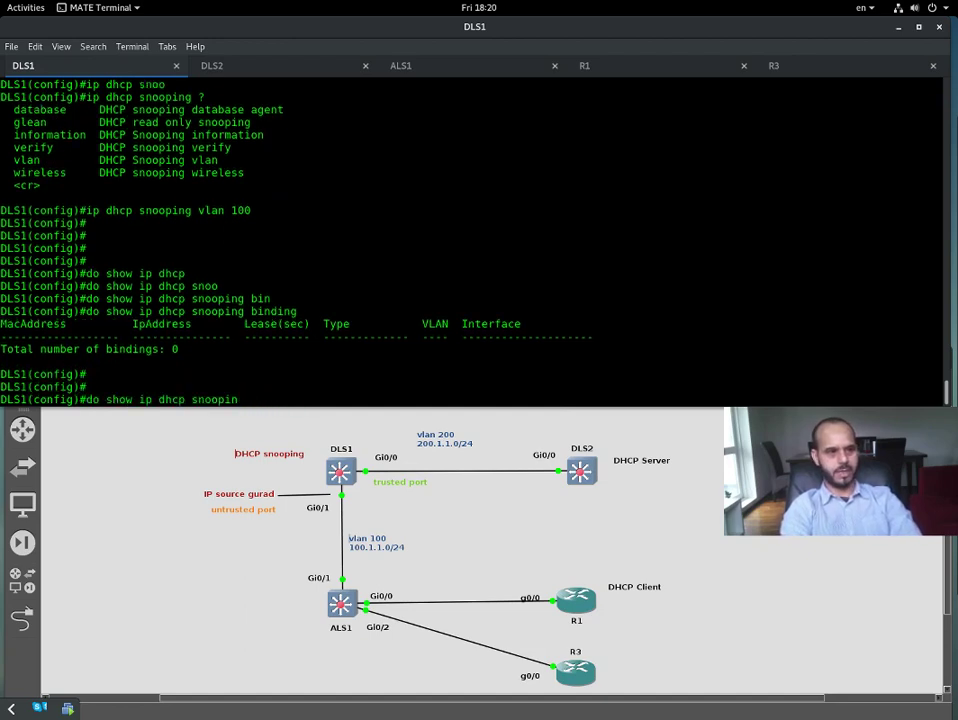
key("Tab")
key("Return")
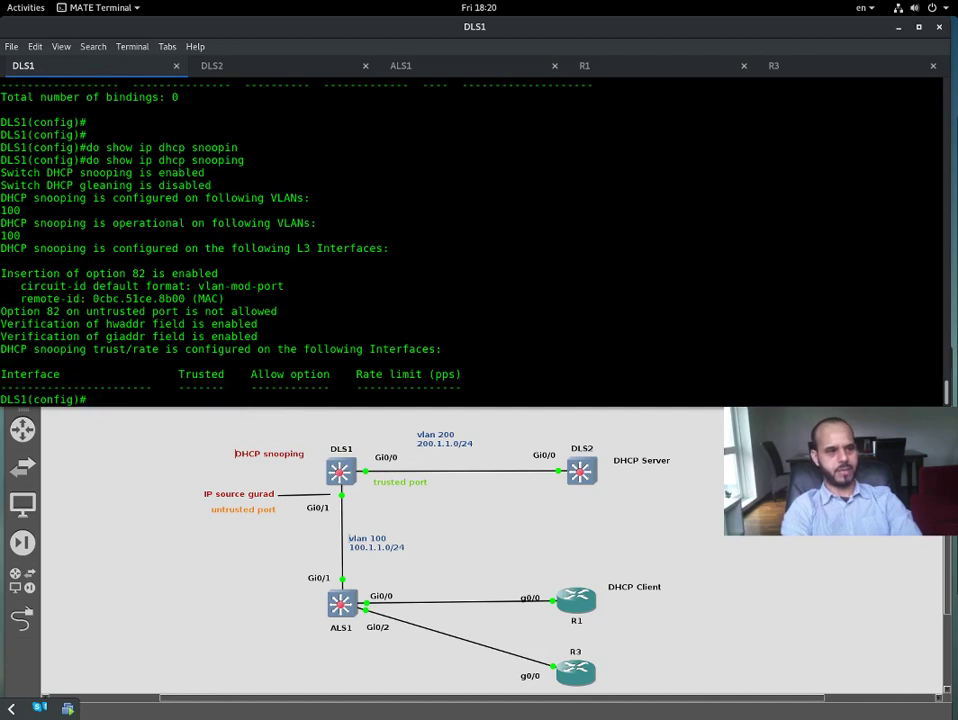
key("Return")
key("Return")
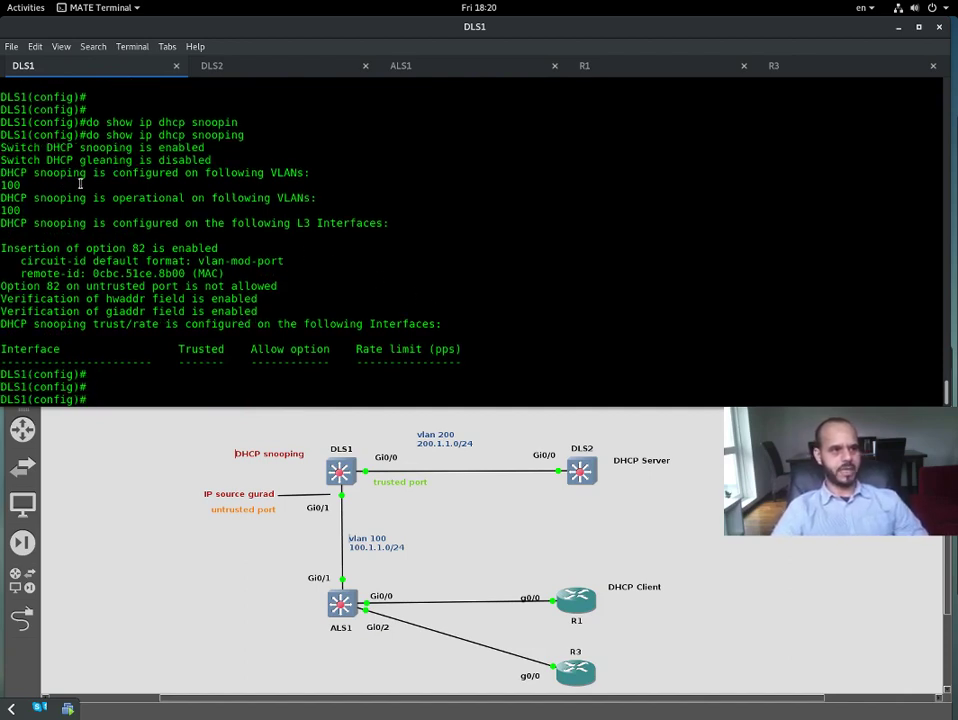
Examine the VLANs on which DHCP snooping is configured and operational in the status output, and return to an empty prompt.
left_click_drag(177, 187, 320, 170)
left_click(37, 186)
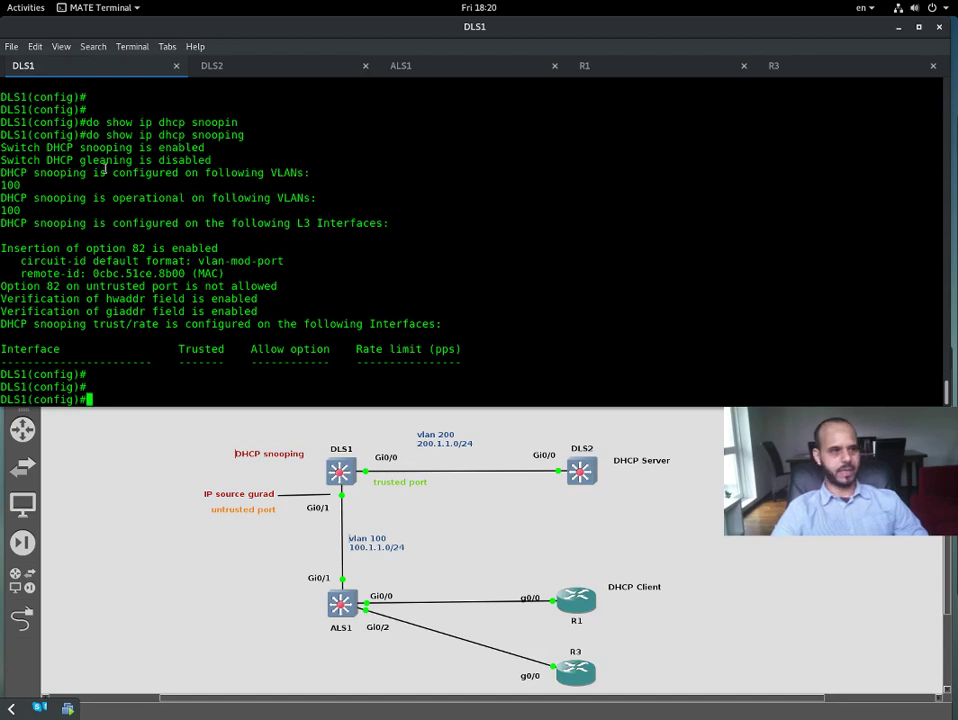
triple_click(37, 186)
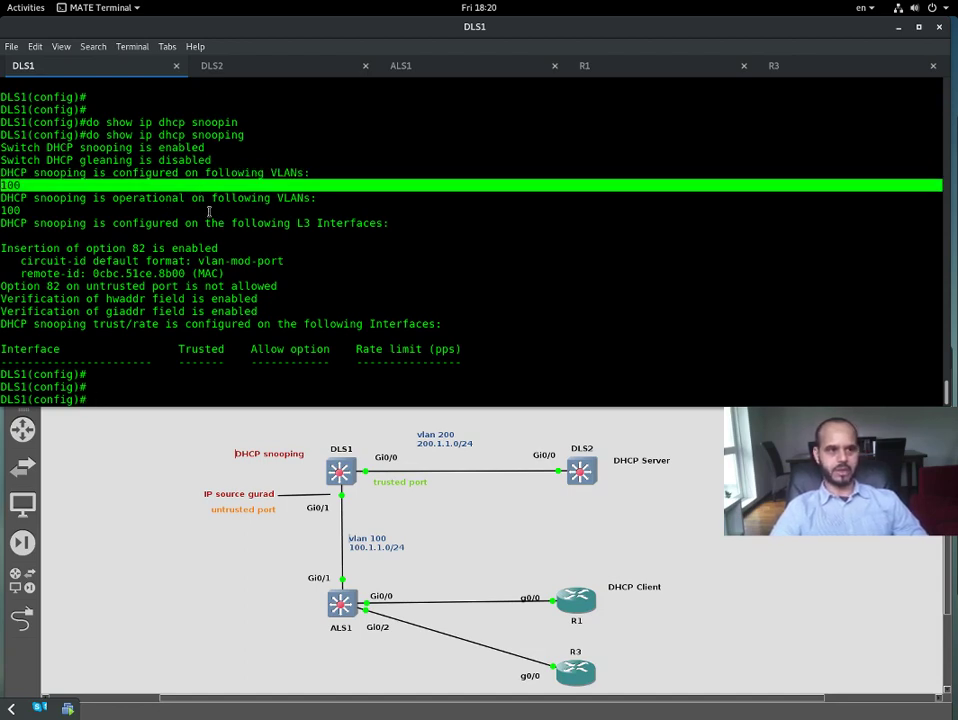
left_click(310, 203)
triple_click(37, 210)
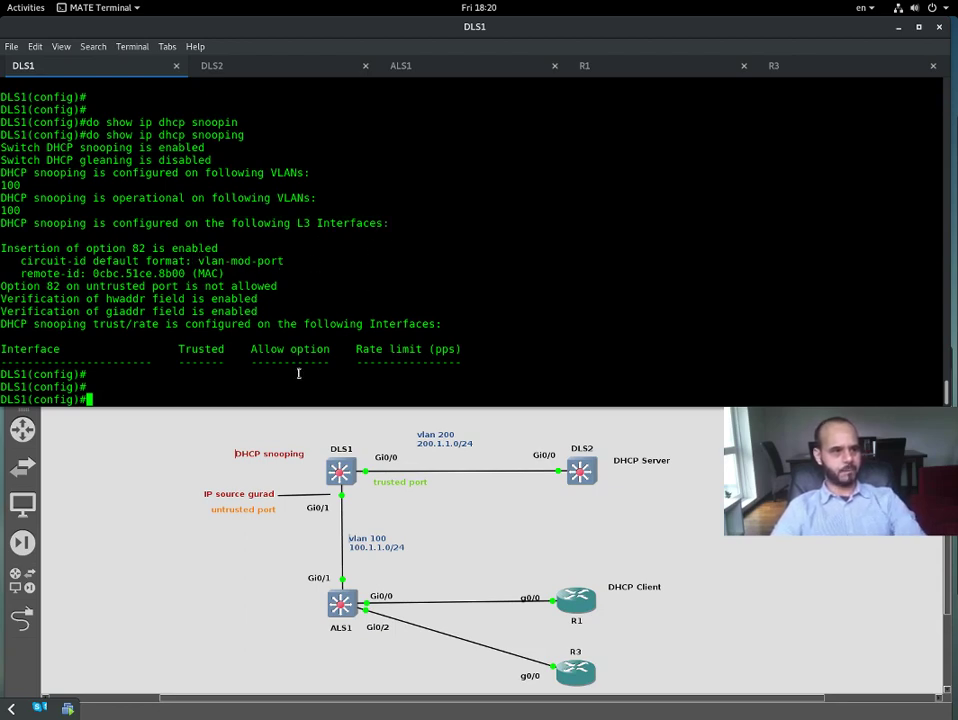
key("Return")
key("Return")
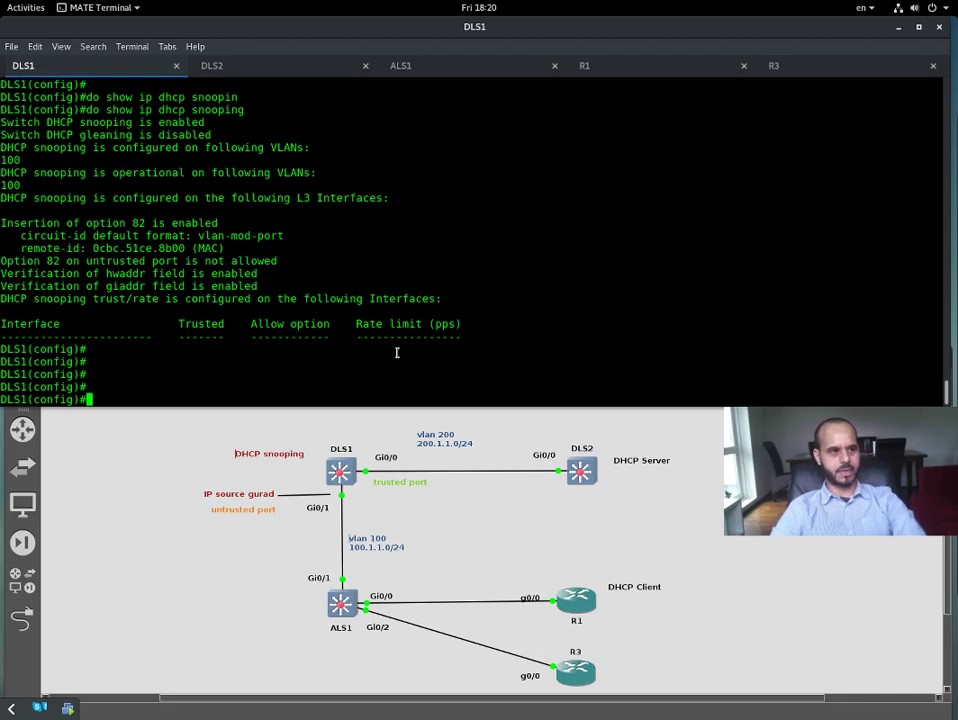
key("Return")
key("Return")
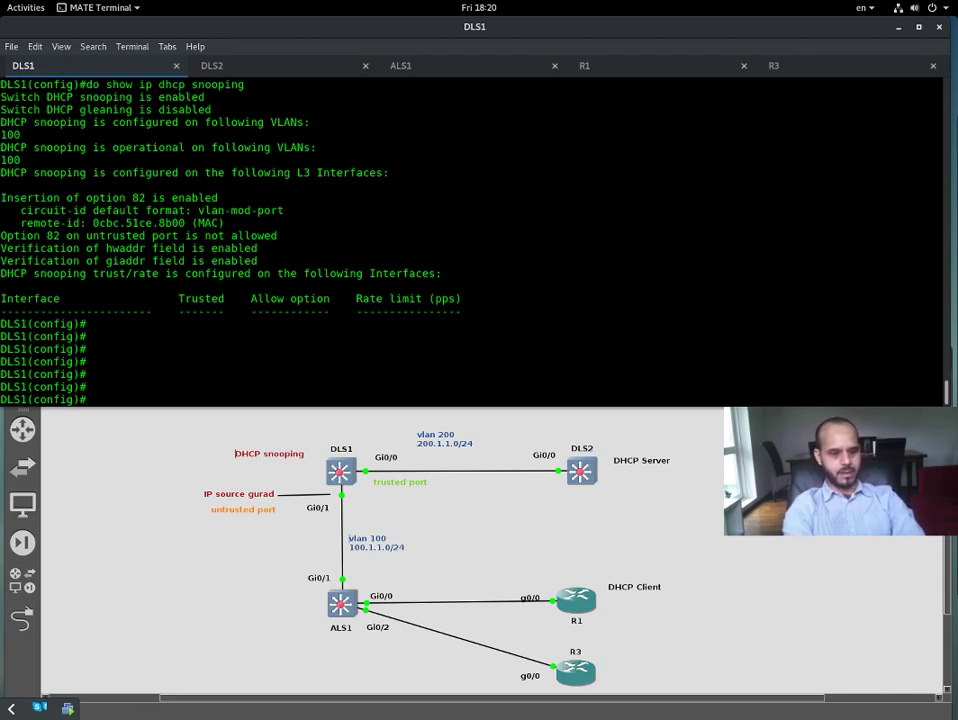
Display the running configuration of DLS1's interface gig 0/0 with do show run int gig 0/0.
type("do sh")
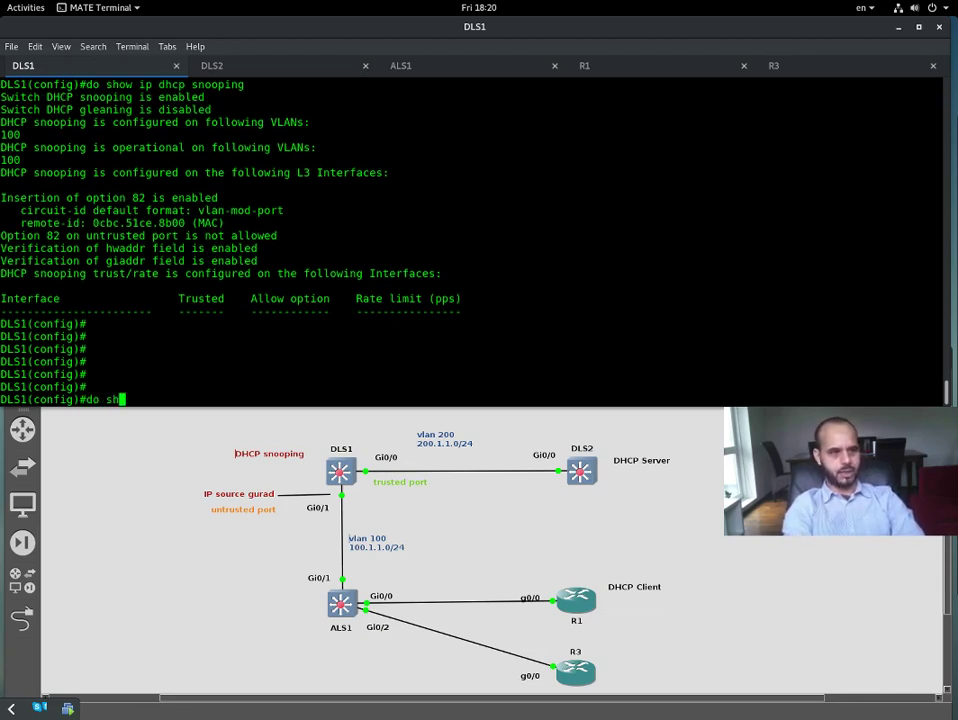
type("ow run int ")
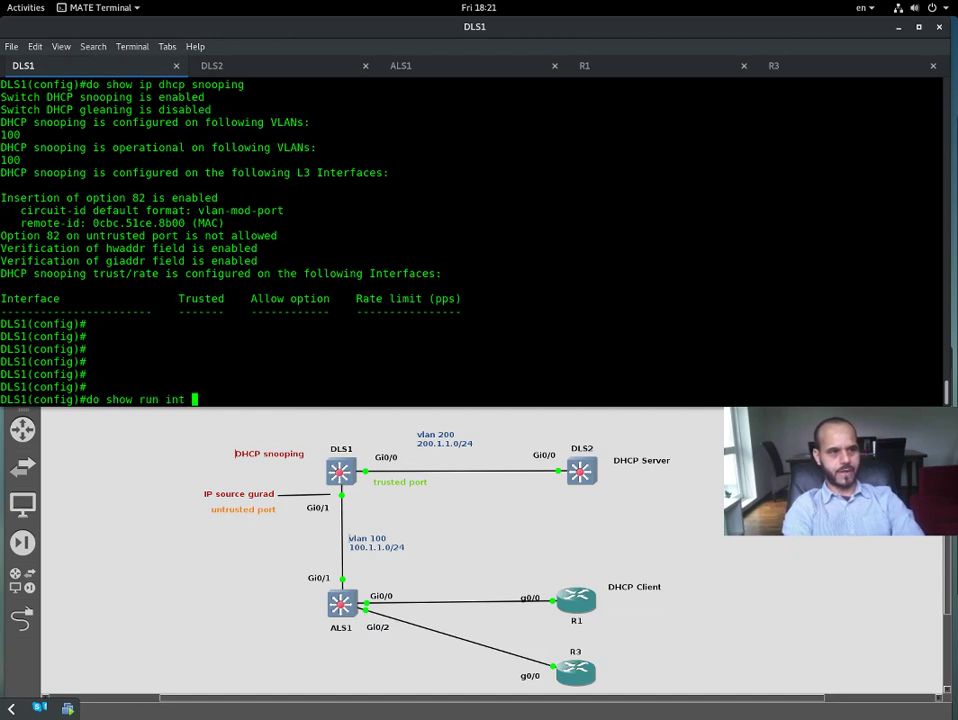
type("gig 0/0")
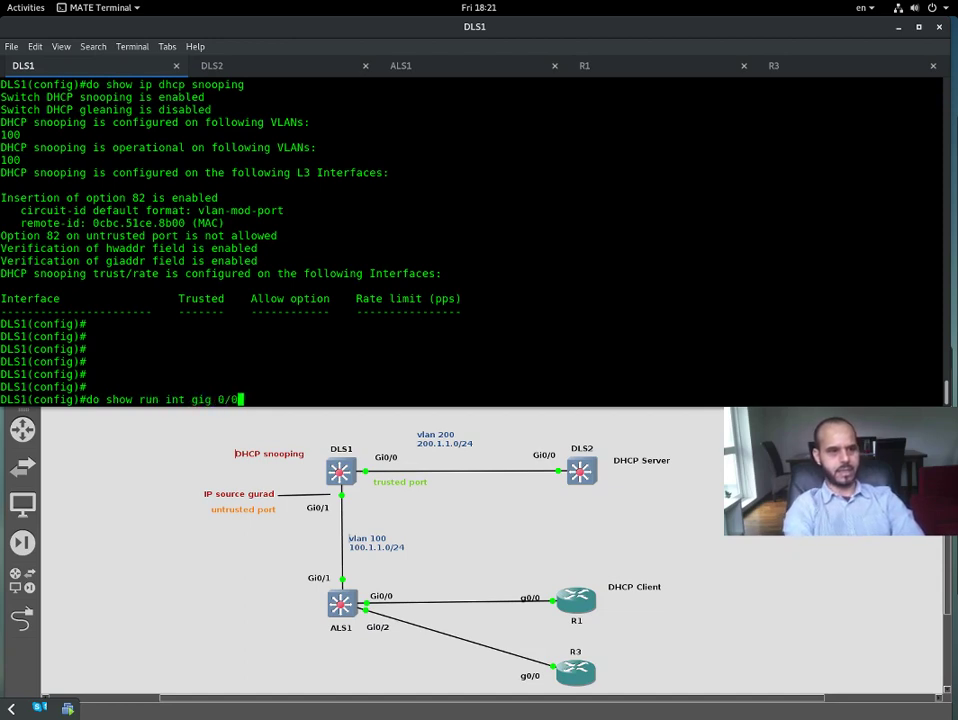
key("Return")
key("Return")
Make interface gig 0/0 a trusted DHCP snooping port with ip dhcp snooping trust, and exit to global configuration mode.
type("i")
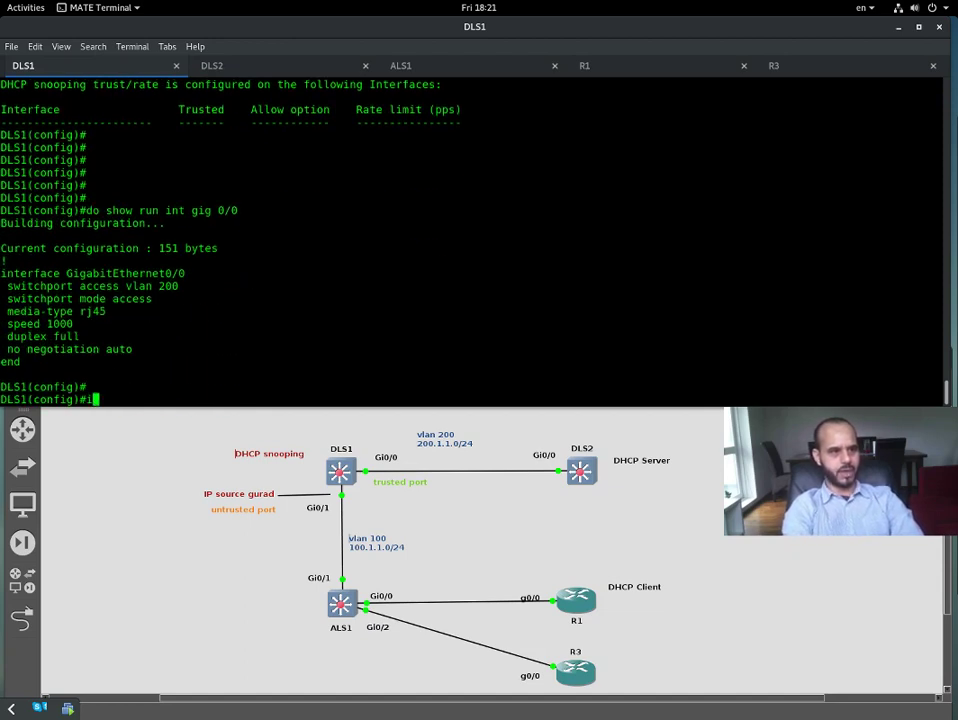
type("nt gig 0/")
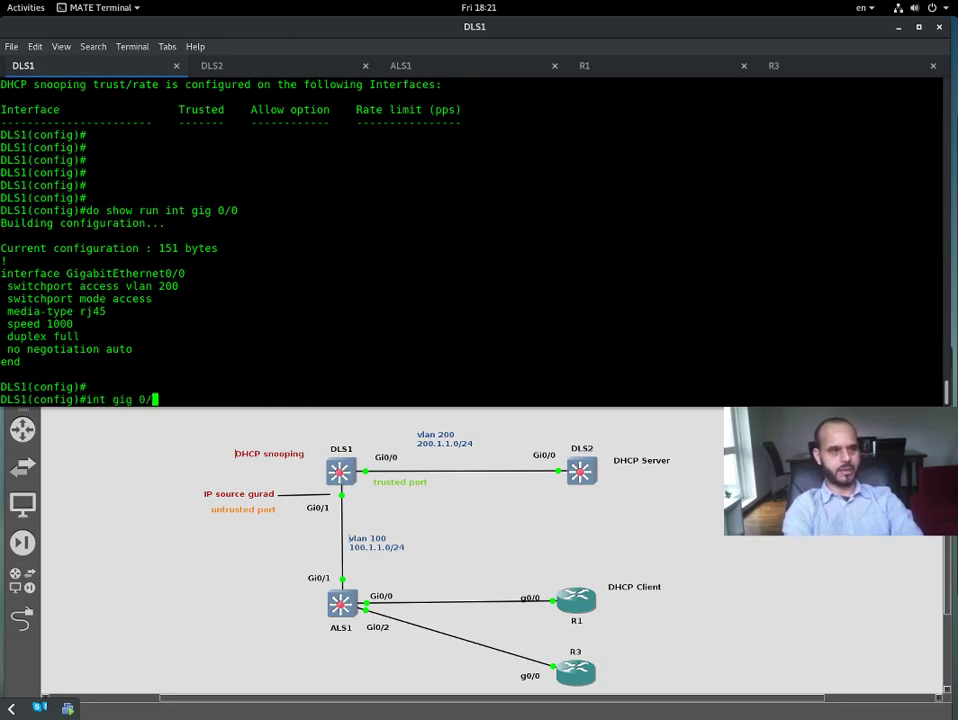
type("0")
key("Return")
type("ip dhc")
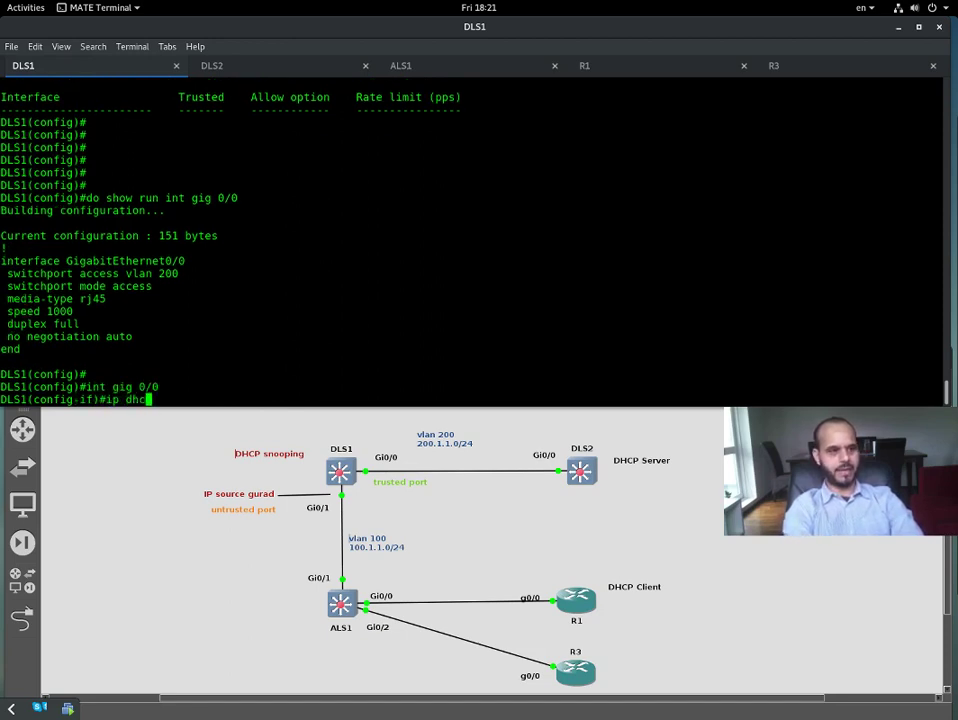
key("Tab")
type("snoo")
key("Tab")
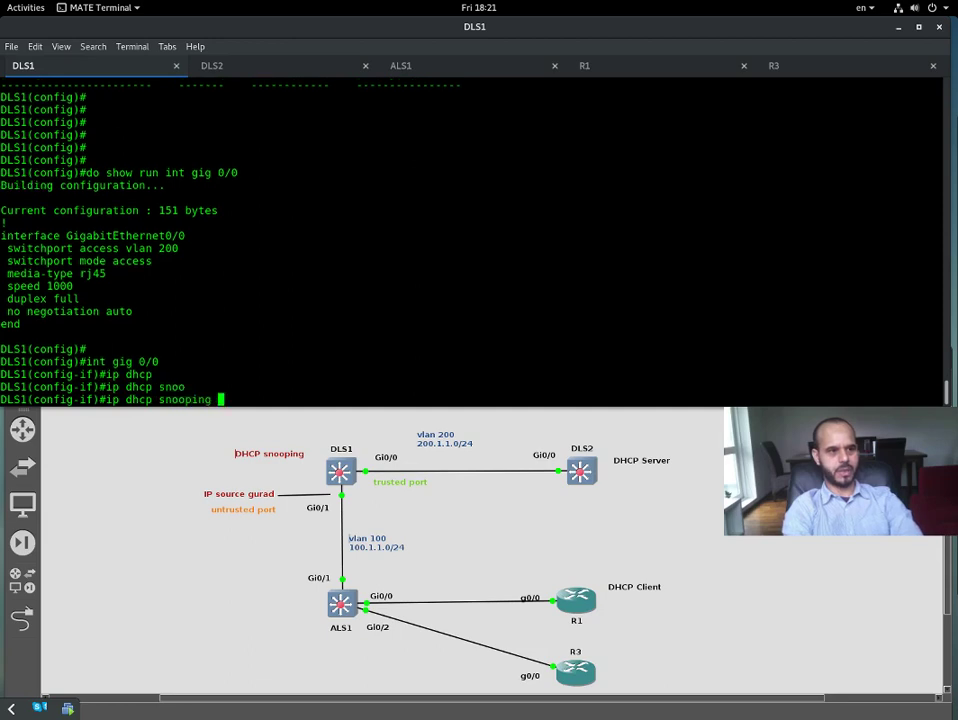
type("?tr")
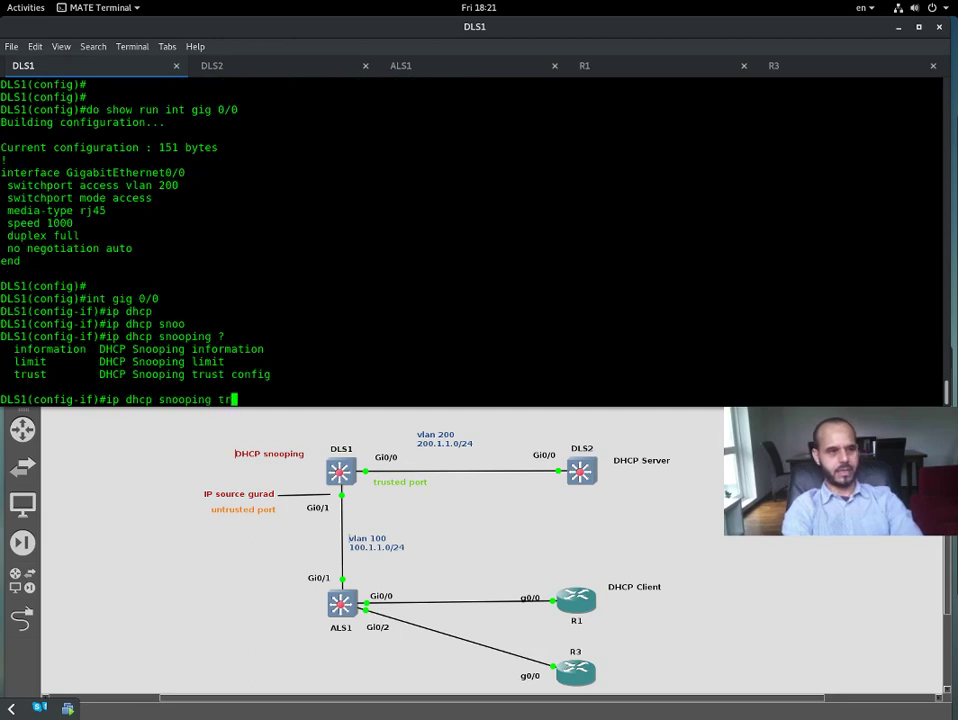
key("Tab")
key("Return")
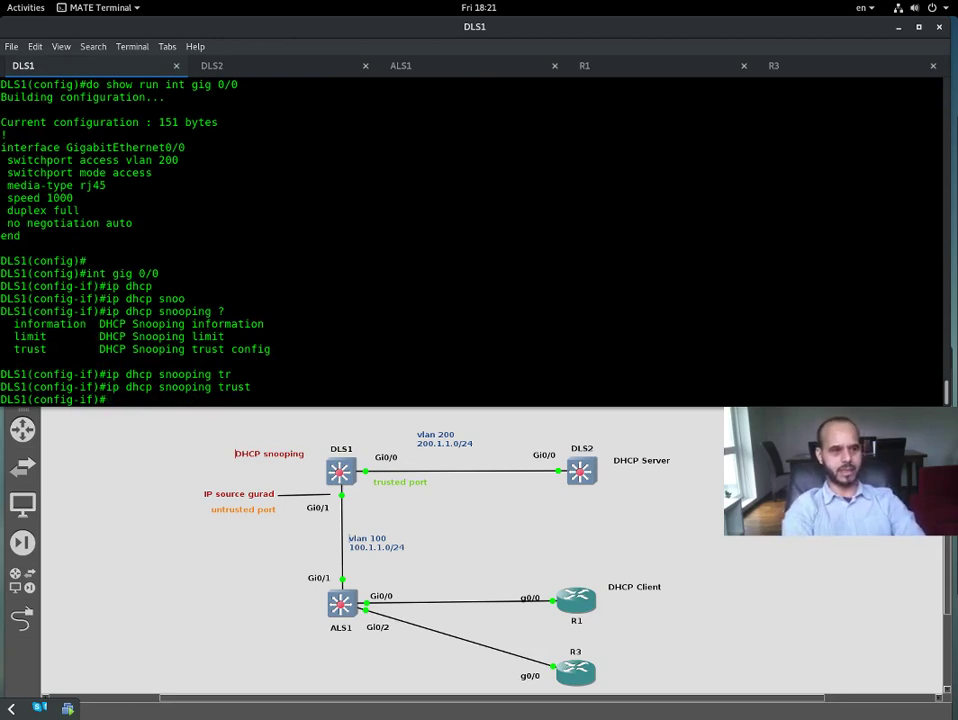
key("Return")
type("exit")
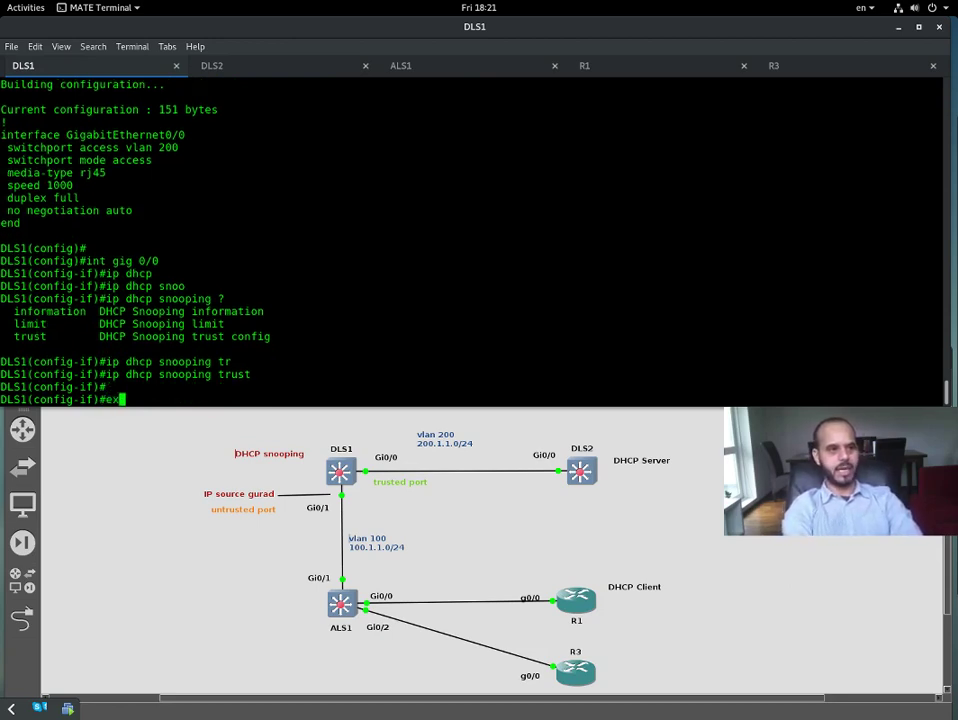
key("Return")
key("Return")
Redisplay DLS1's DHCP snooping status with do show ip dhcp snooping to check the trusted port configuration.
type("do ")
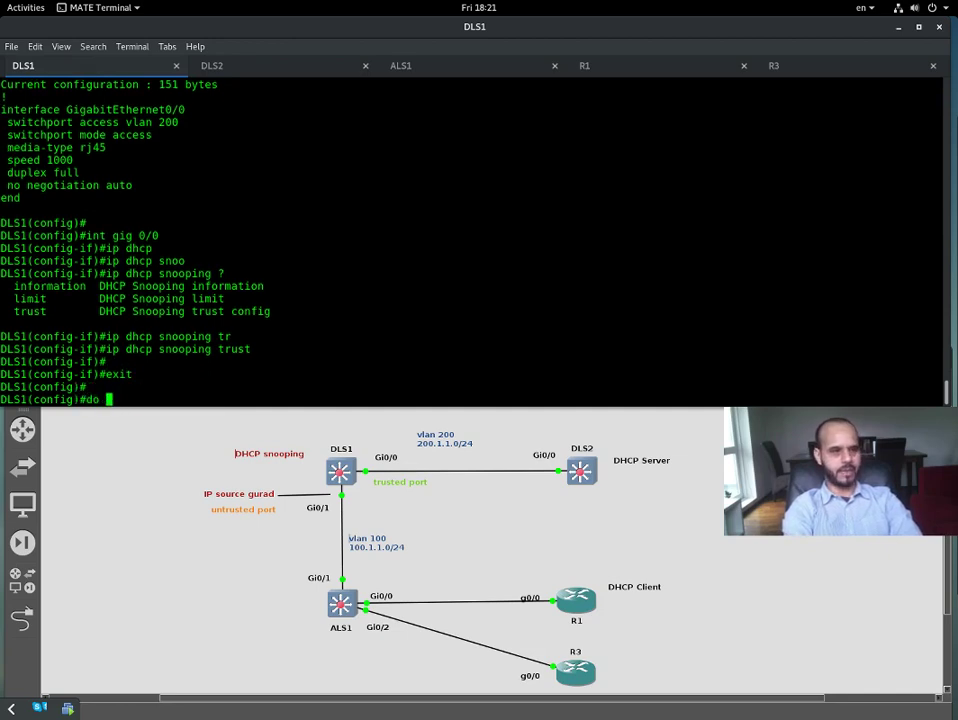
type("show ip dhcp")
key("Tab")
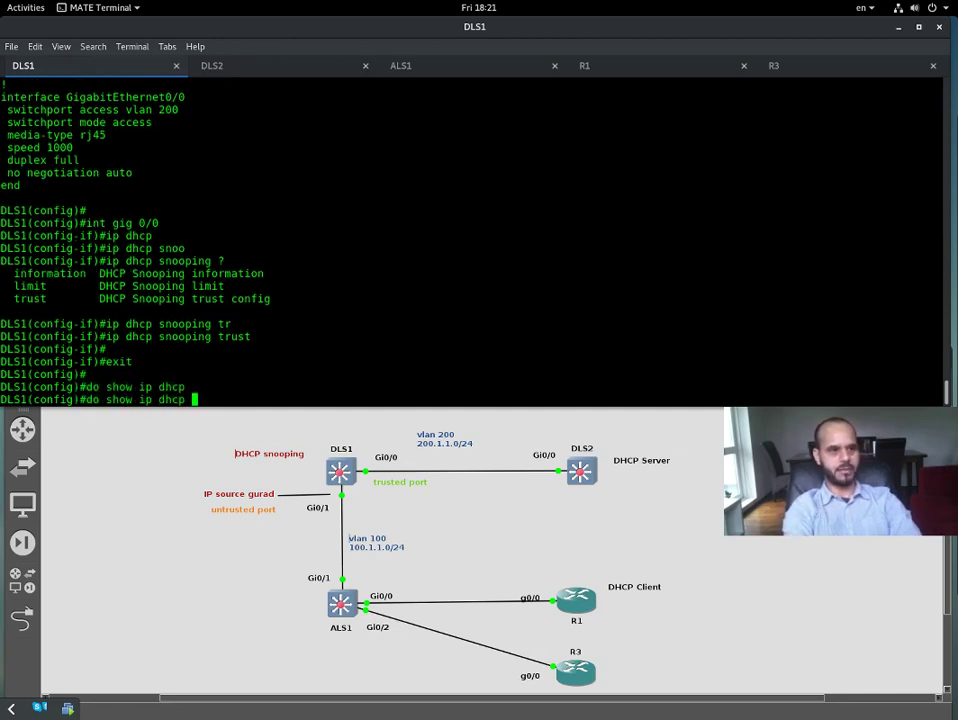
type("snoo")
key("Tab")
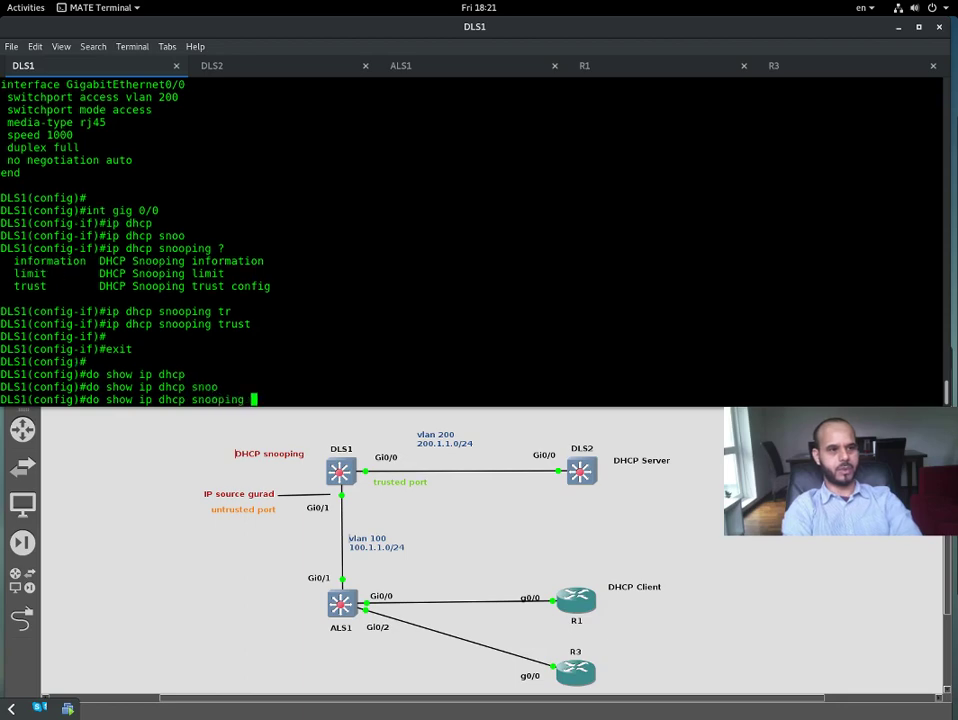
key("Return")
key("Return")
key("Return")
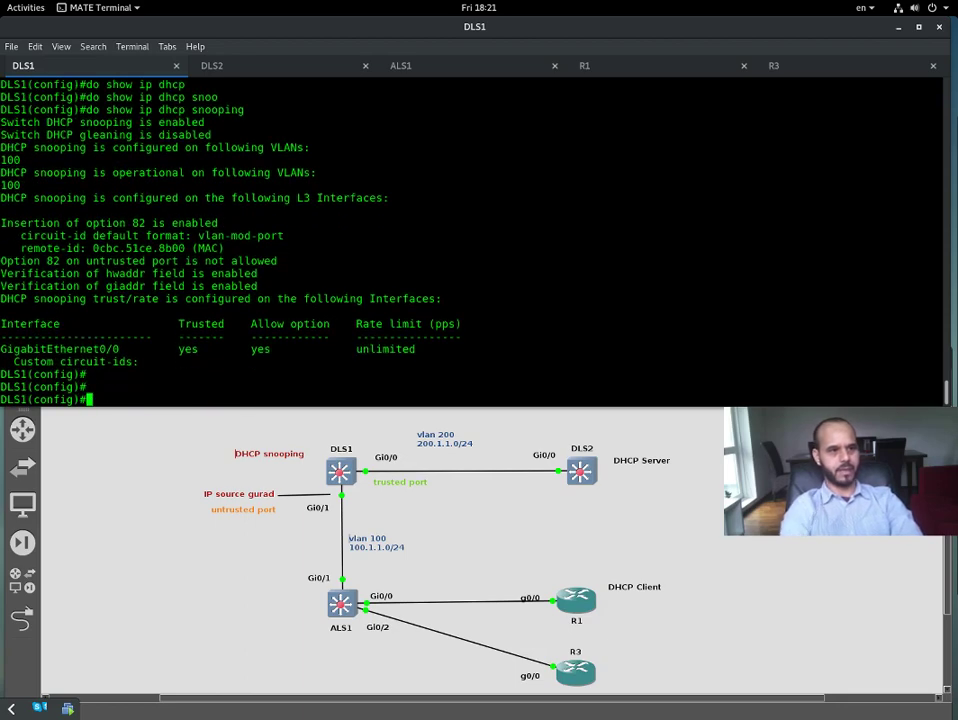
Examine the trust entry for GigabitEthernet0/0 in the DHCP snooping interface table.
left_click_drag(177, 349, 211, 349)
left_click_drag(124, 349, 1, 350)
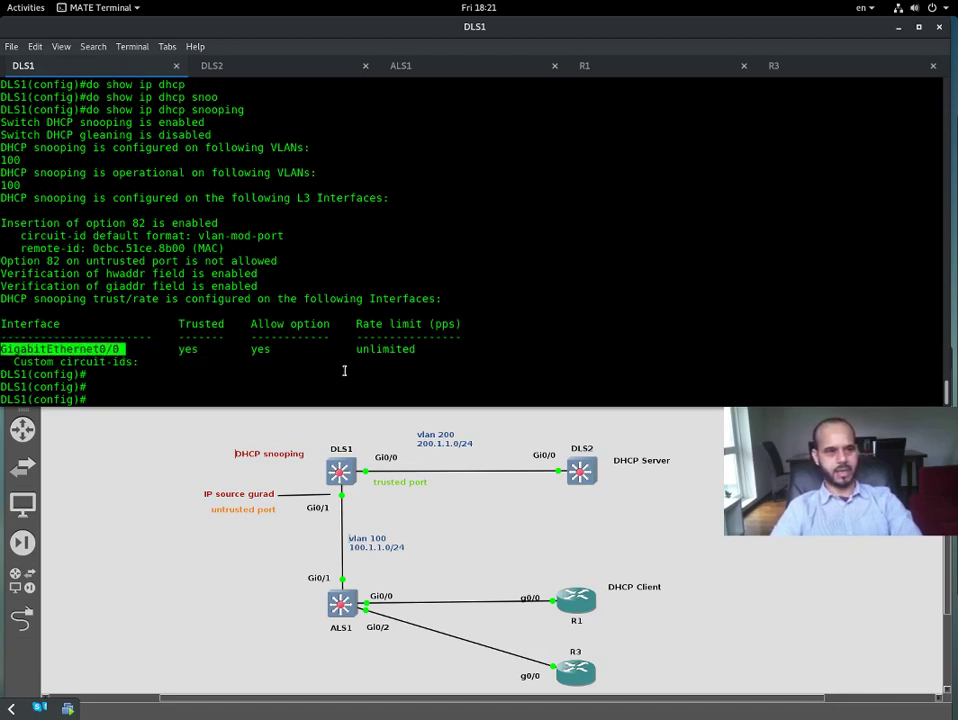
left_click(282, 368)
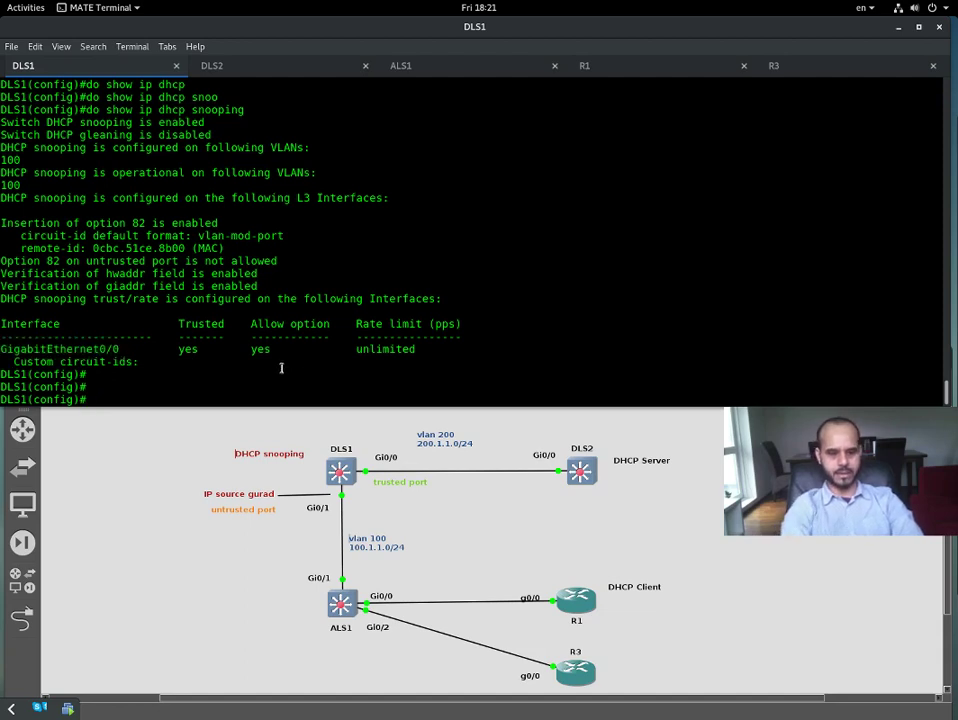
Try to display DHCP snooping details for gig 0/1 with do show ip dhcp snooping int gig 0/1.
key("Return")
key("Up")
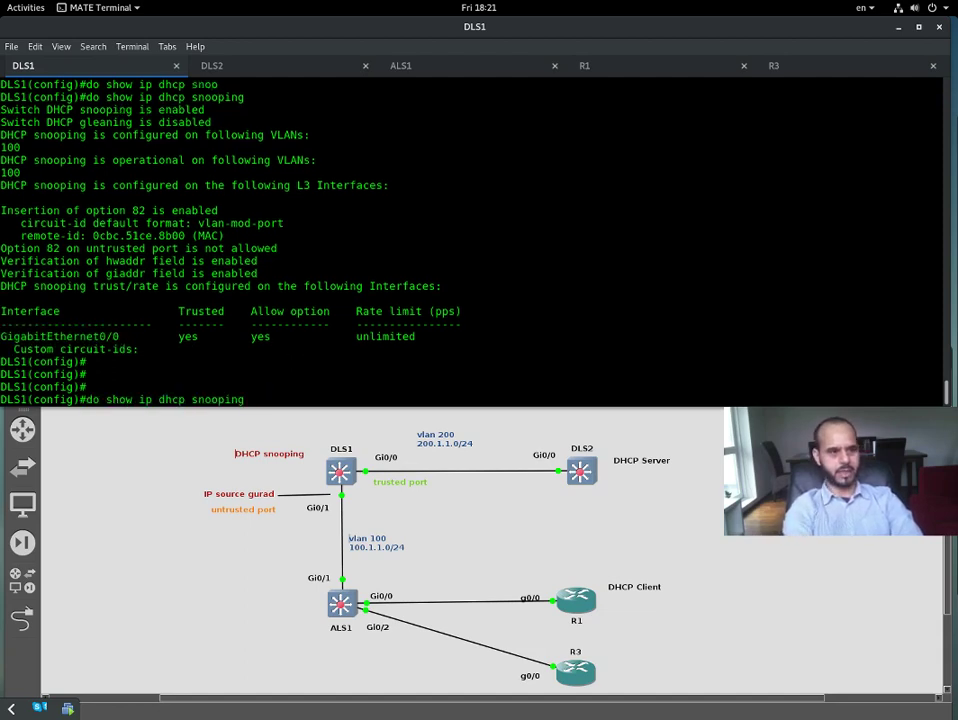
type("int")
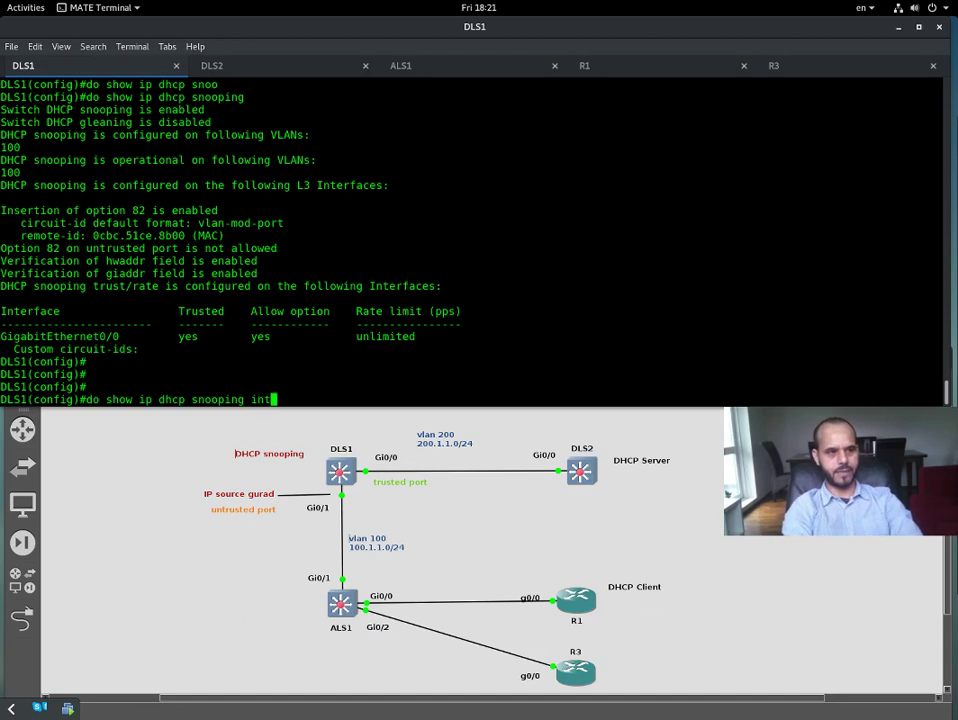
type(" gig 0/1")
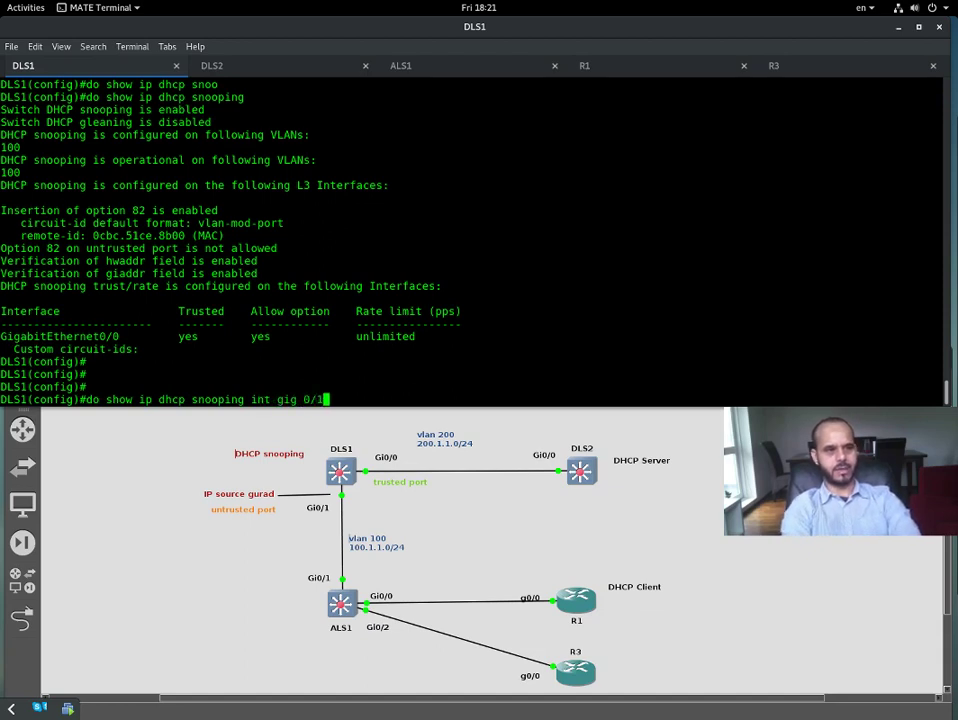
key("Return")
Strip the interface argument from the command and list the available options for do show ip dhcp snooping.
key("Up")
key("BackSpace")
key("BackSpace")
key("BackSpace")
key("BackSpace")
key("BackSpace")
key("BackSpace")
key("BackSpace")
key("BackSpace")
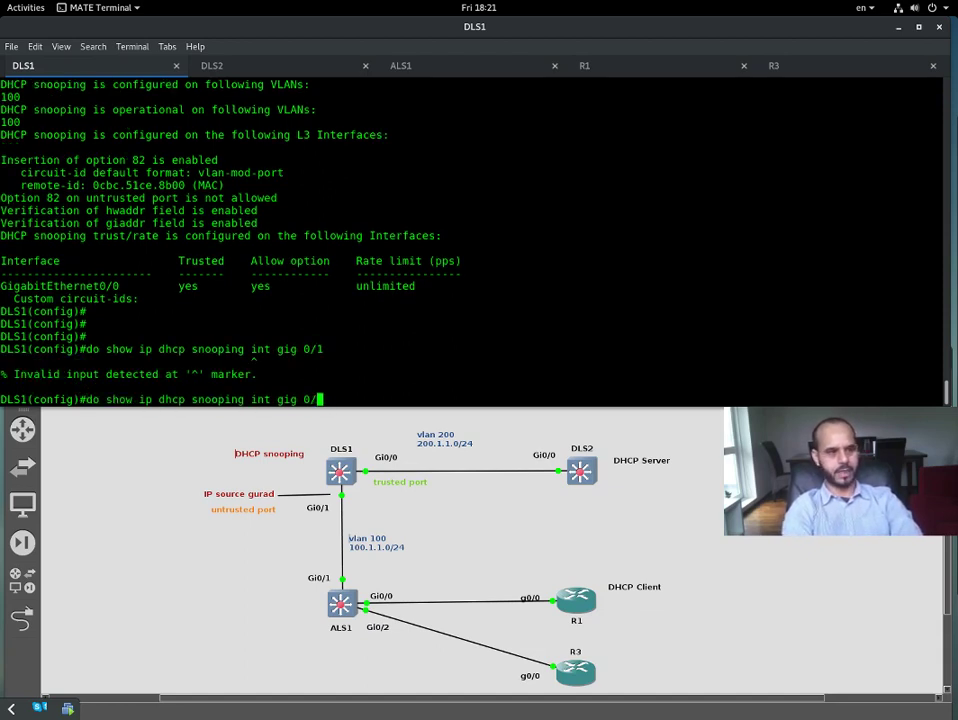
key("Tab")
type("?")
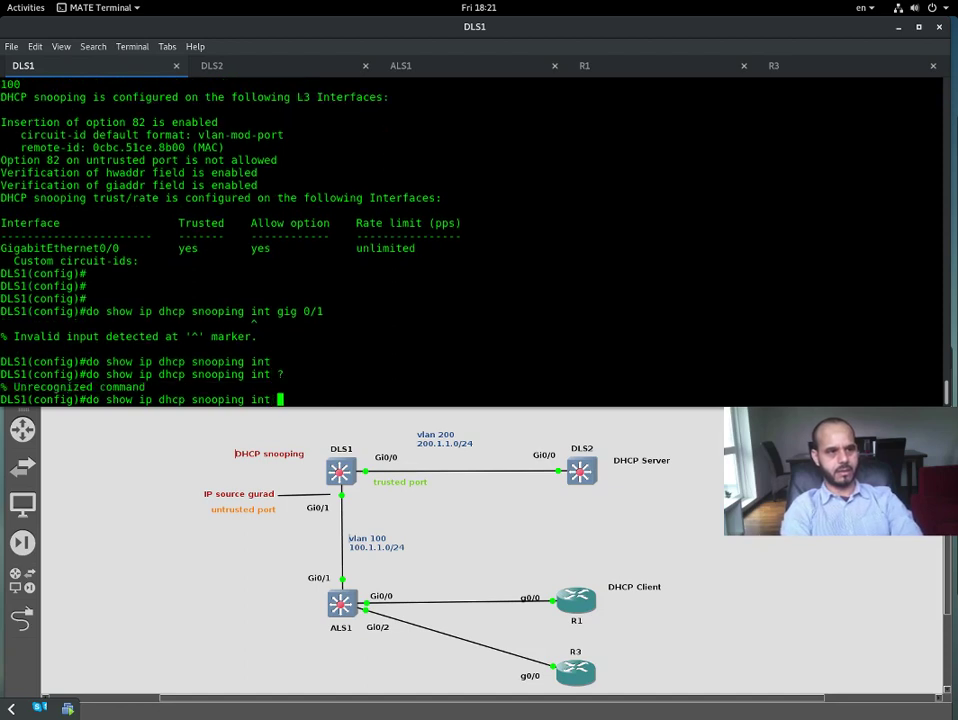
key("BackSpace")
key("BackSpace")
key("Tab")
key("BackSpace")
key("BackSpace")
key("BackSpace")
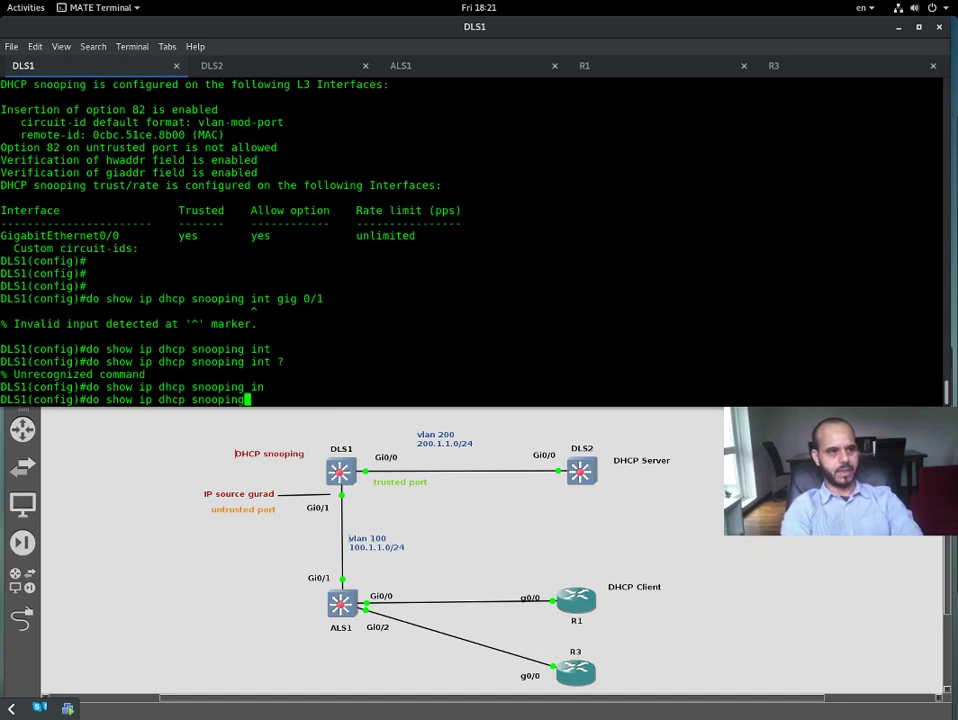
type("? ?")
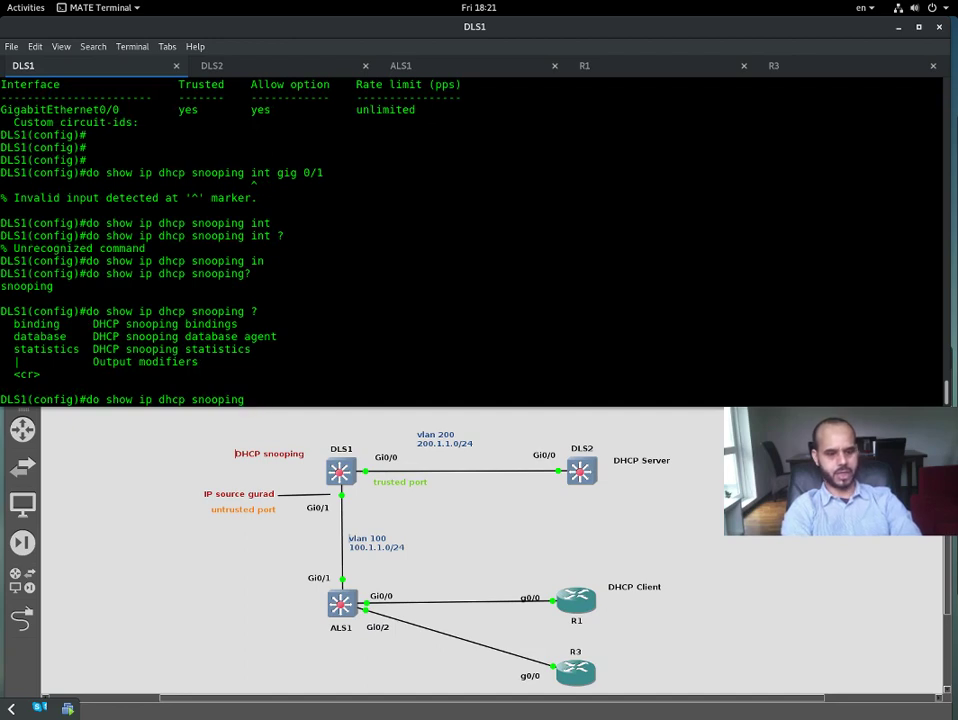
Display the DHCP snooping database agent details with do show ip dhcp snooping database.
type("data")
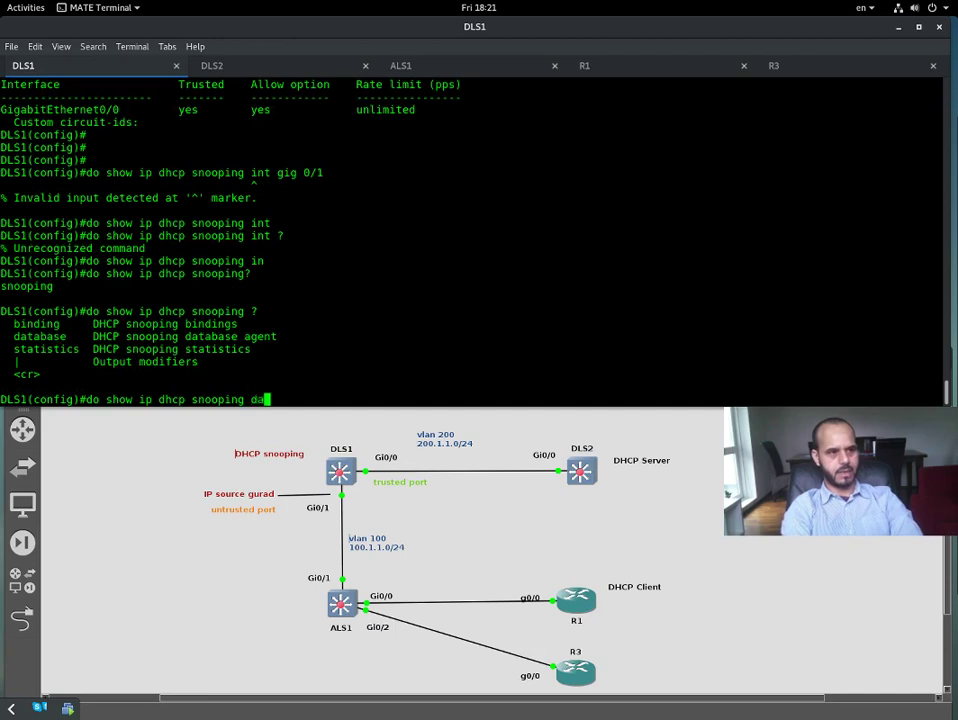
key("Tab")
key("Return")
key("Return")
key("Return")
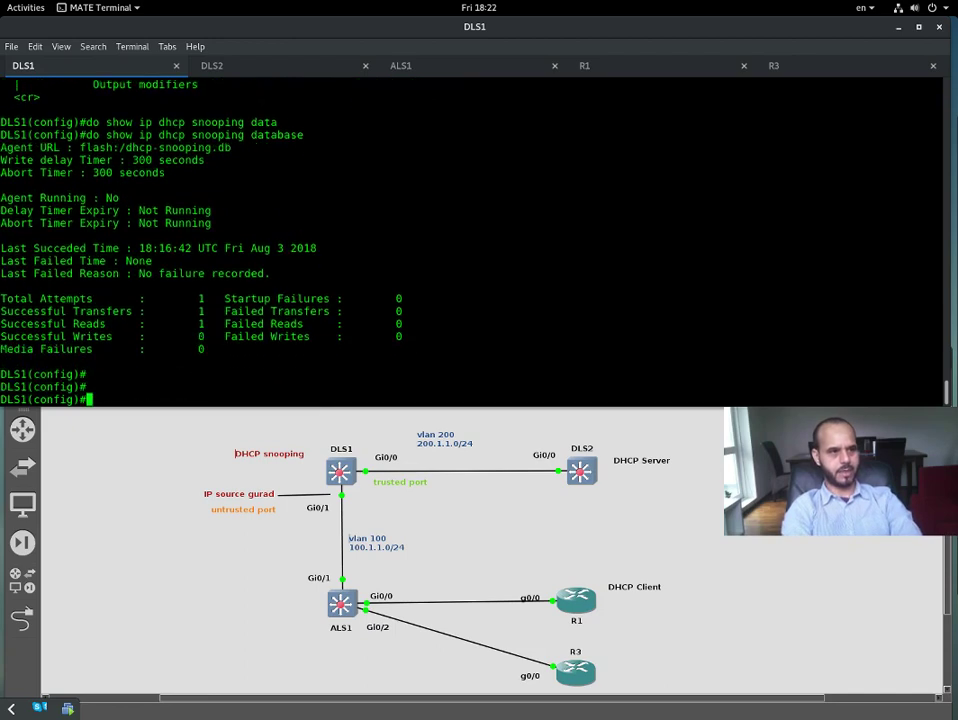
Remove the database argument from the last show command and list the available options for do show ip dhcp snooping.
key("Up")
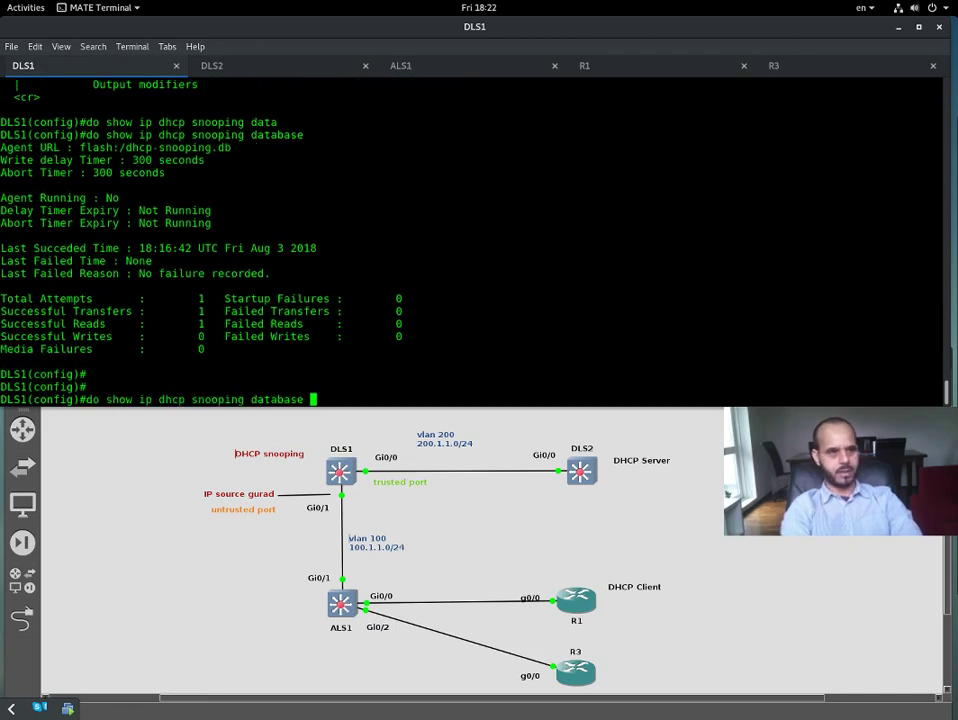
key("BackSpace")
key("BackSpace")
key("BackSpace")
key("BackSpace")
key("BackSpace")
key("BackSpace")
key("BackSpace")
key("BackSpace")
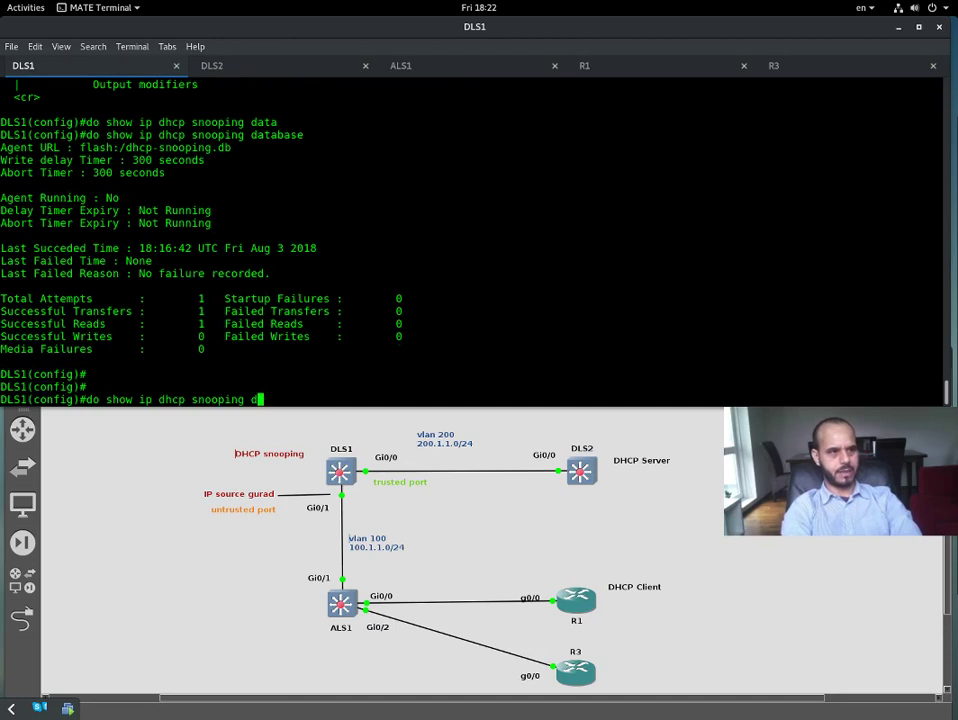
type("?")
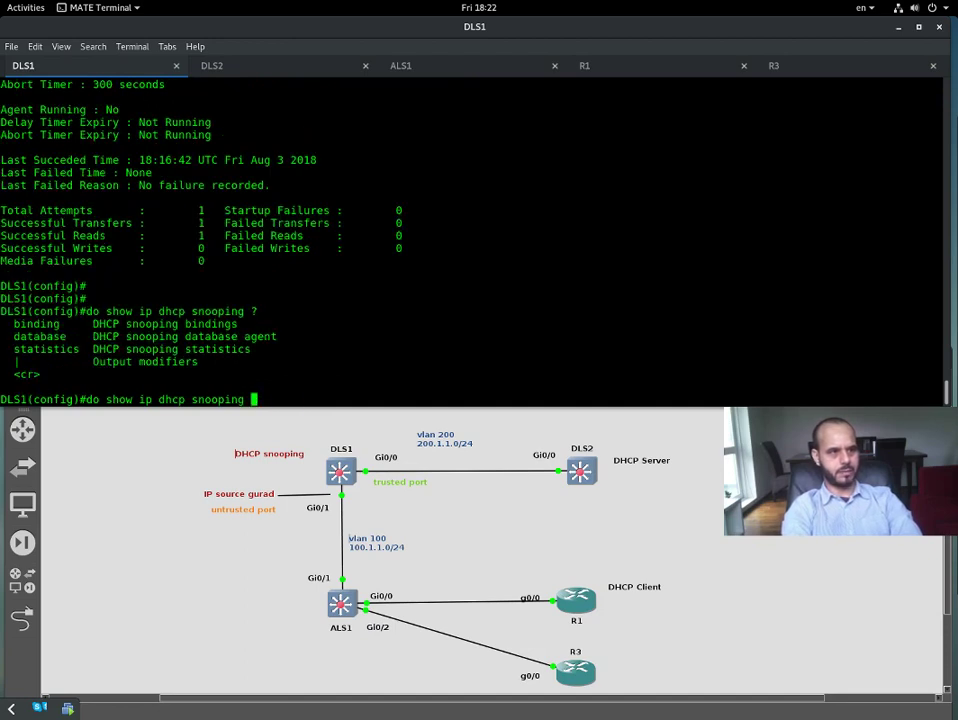
Display the DHCP snooping binding table on DLS1 with do show ip dhcp snooping binding.
type("bin")
key("Tab")
key("Return")
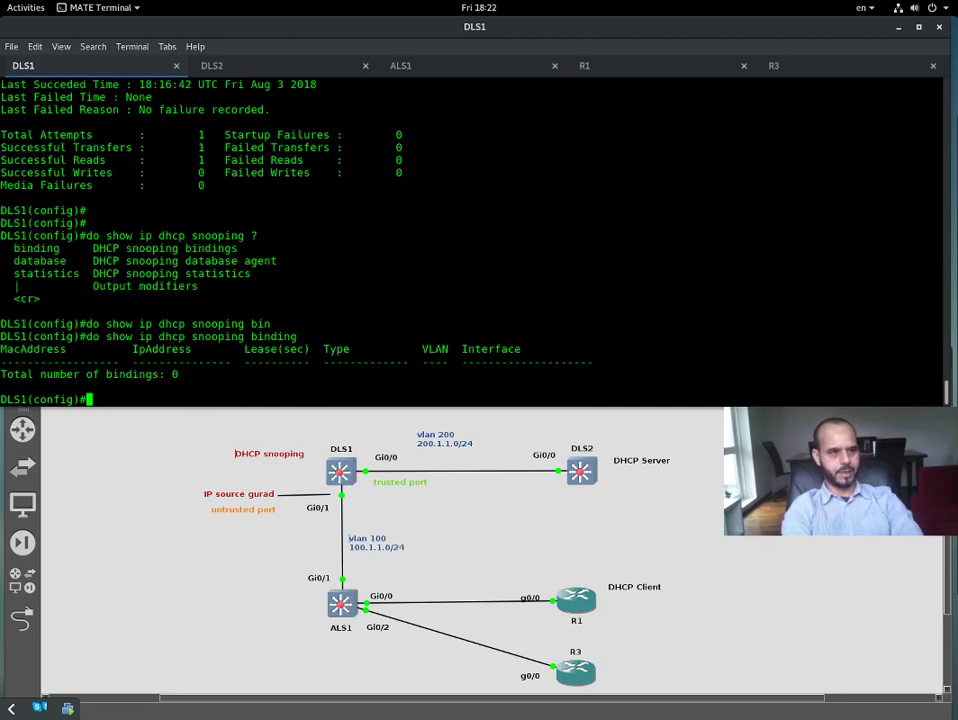
key("Return")
key("Return")
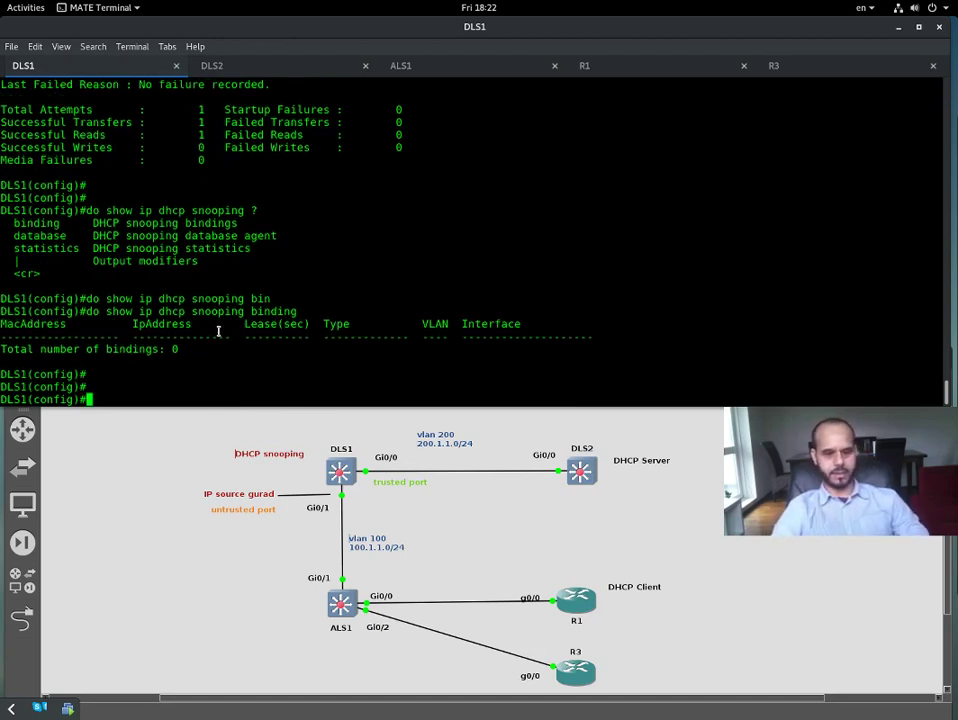
key("Return")
key("Return")
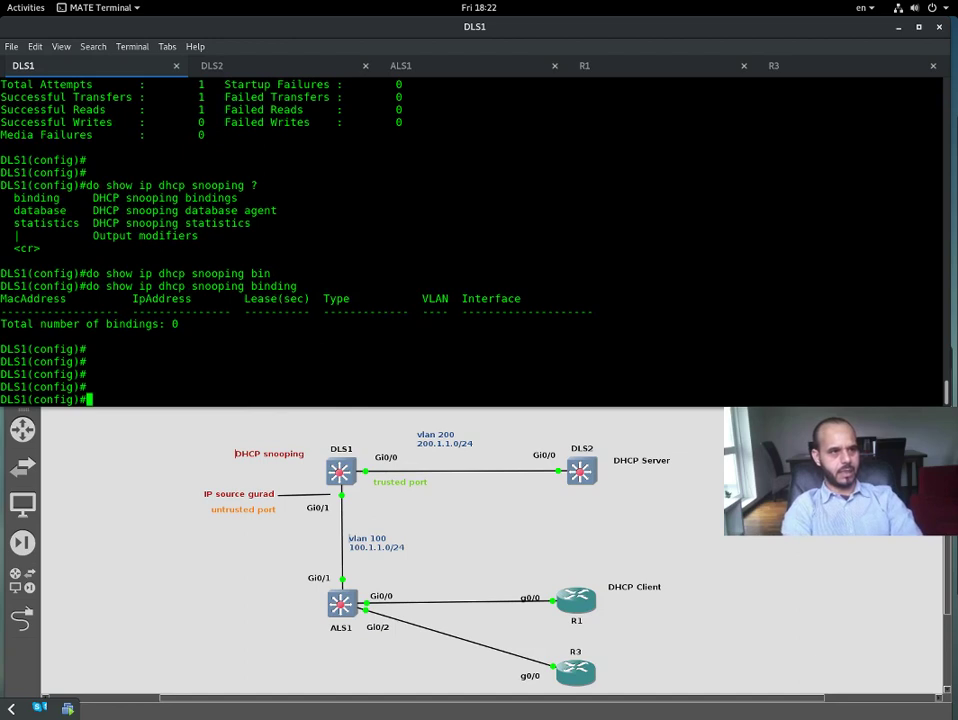
key("Return")
key("Return")
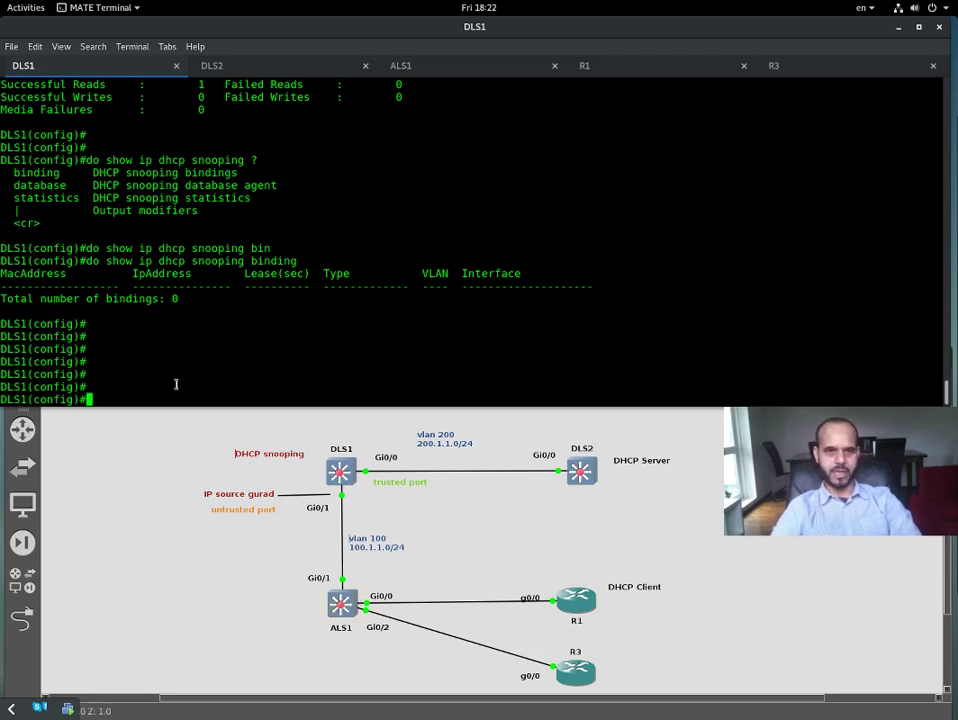
key("Return")
key("Return")
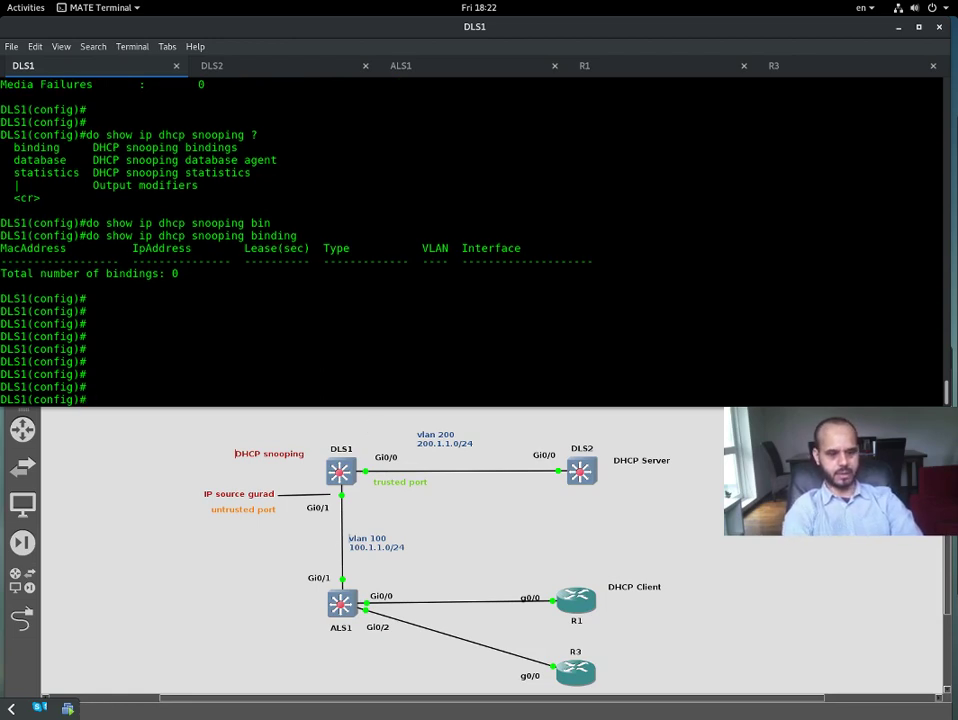
Enter interface configuration mode for gig 0/1 on DLS1.
type("int")
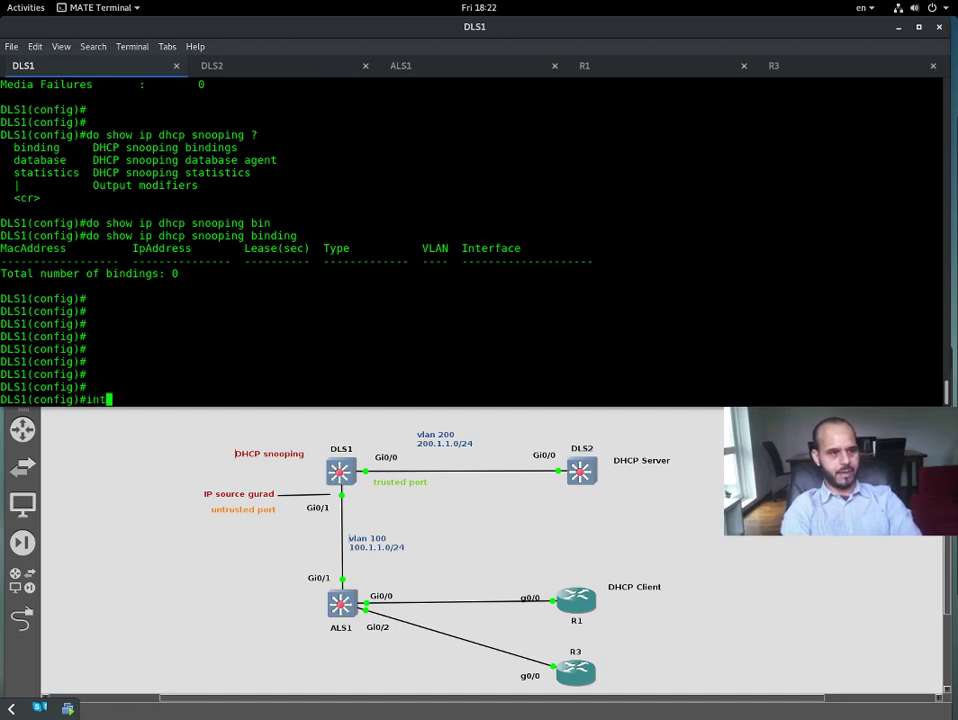
type(" gig 0/1")
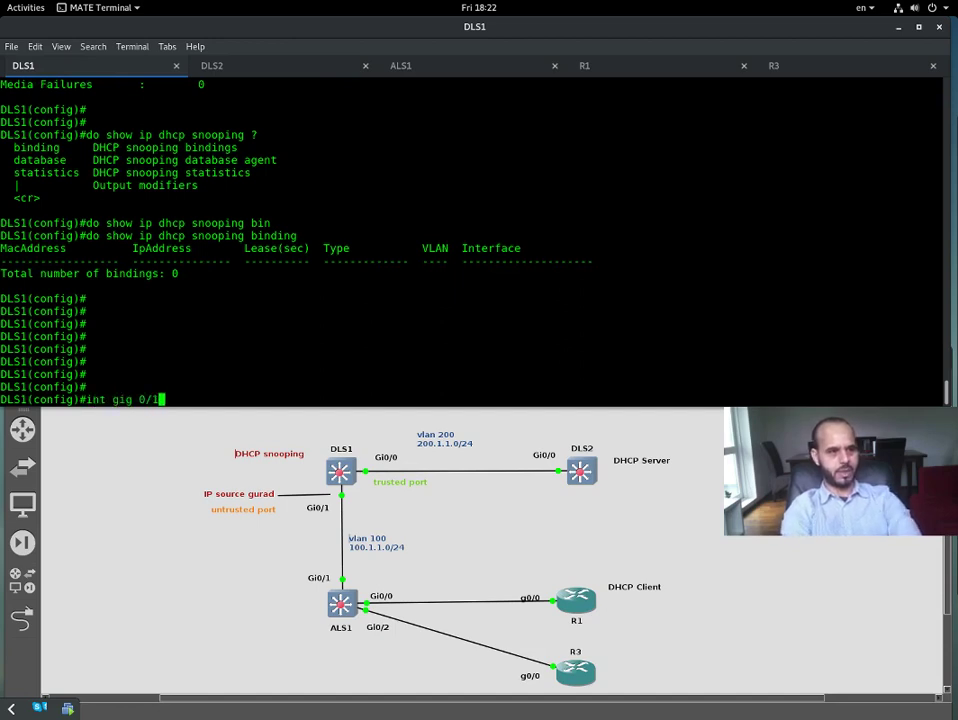
key("Return")
key("Return")
key("Return")
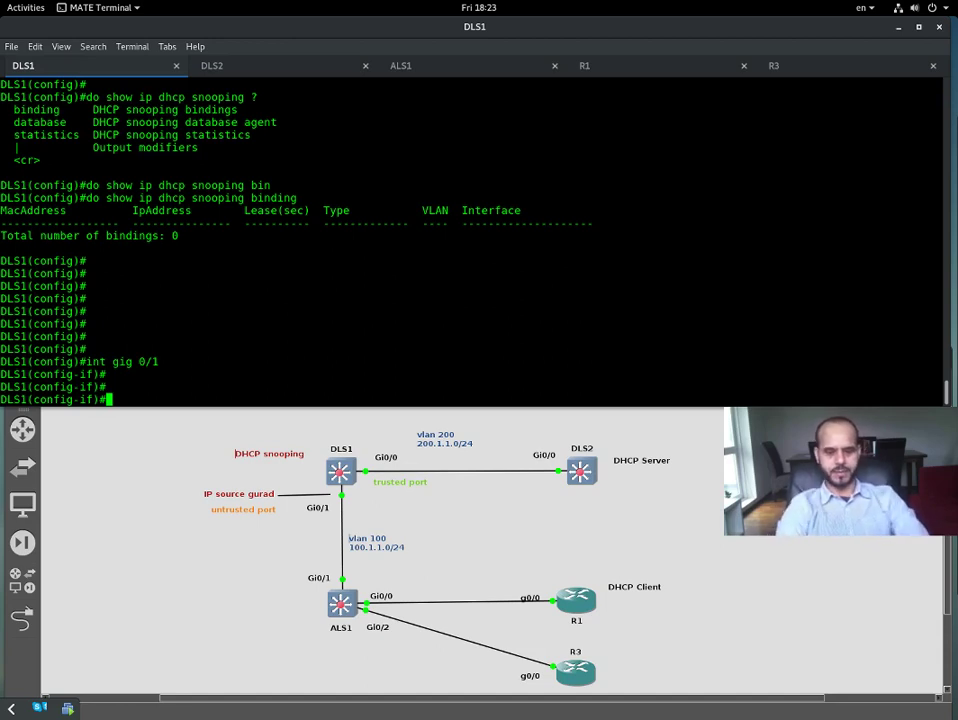
key("Return")
key("Return")
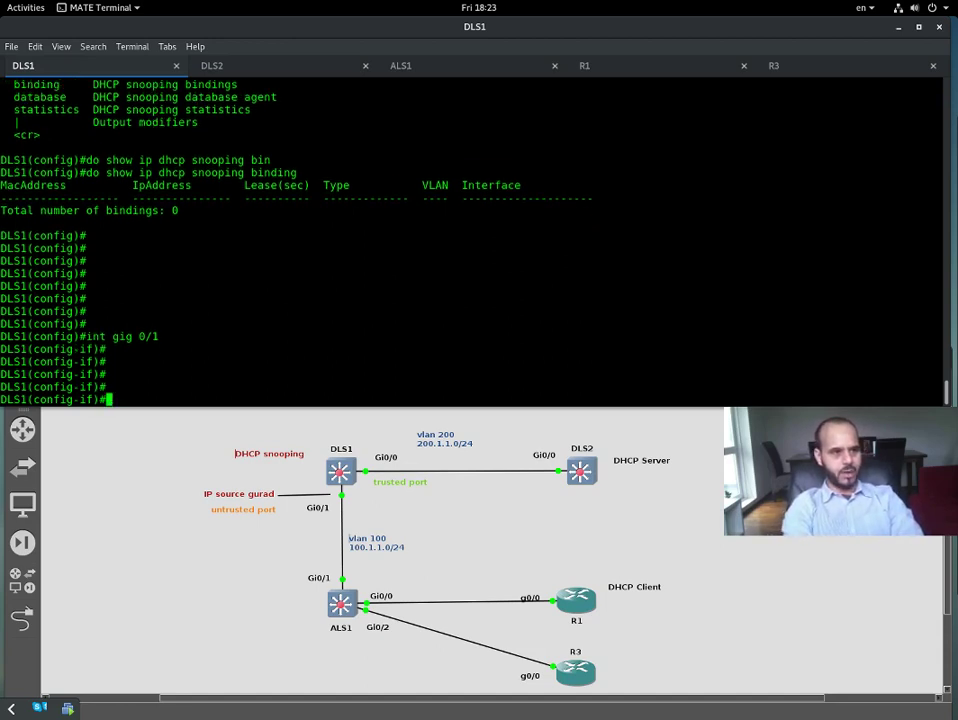
key("Return")
List the options for ip verify source, and enable IP source guard on gig 0/1 with ip verify source alone.
type("ip ver")
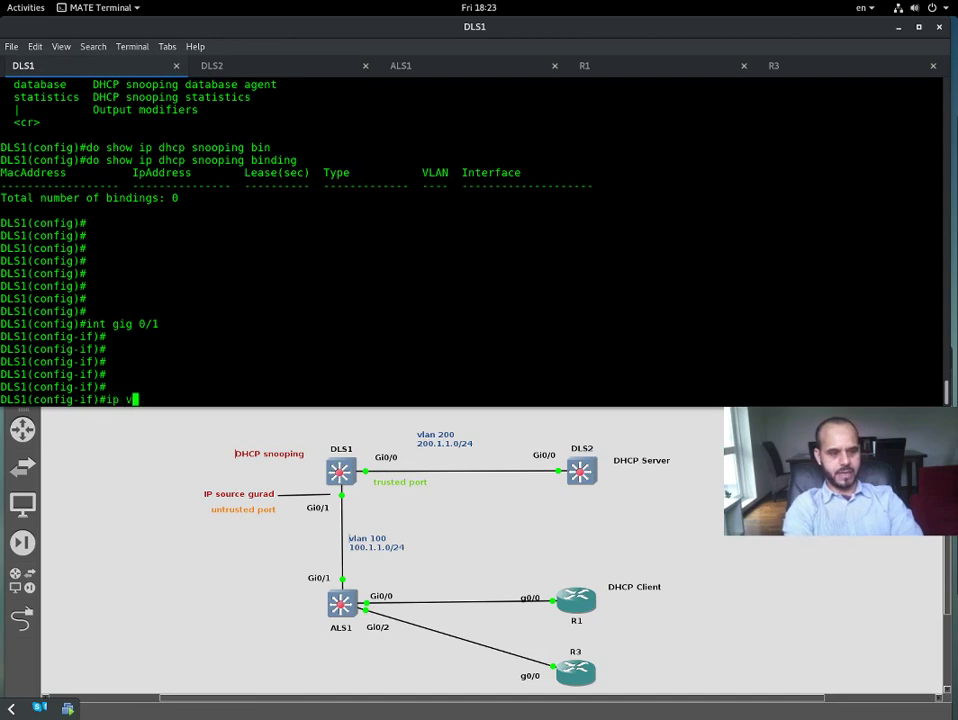
key("Tab")
type("suo")
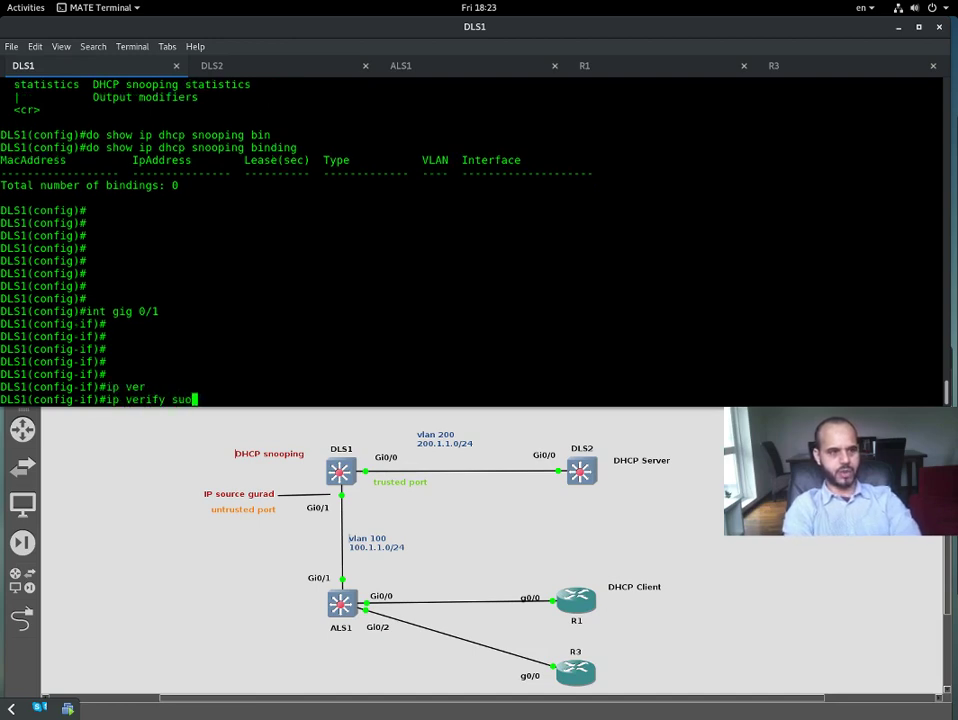
key("Tab")
key("BackSpace")
key("BackSpace")
key("Tab")
type("?")
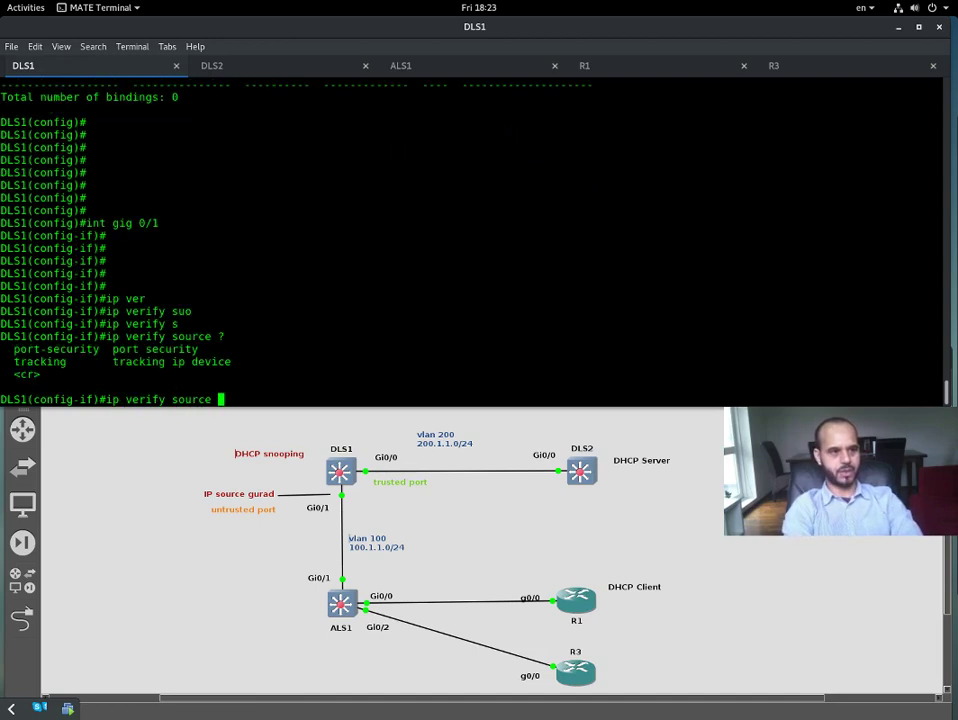
key("Return")
key("Return")
key("Return")
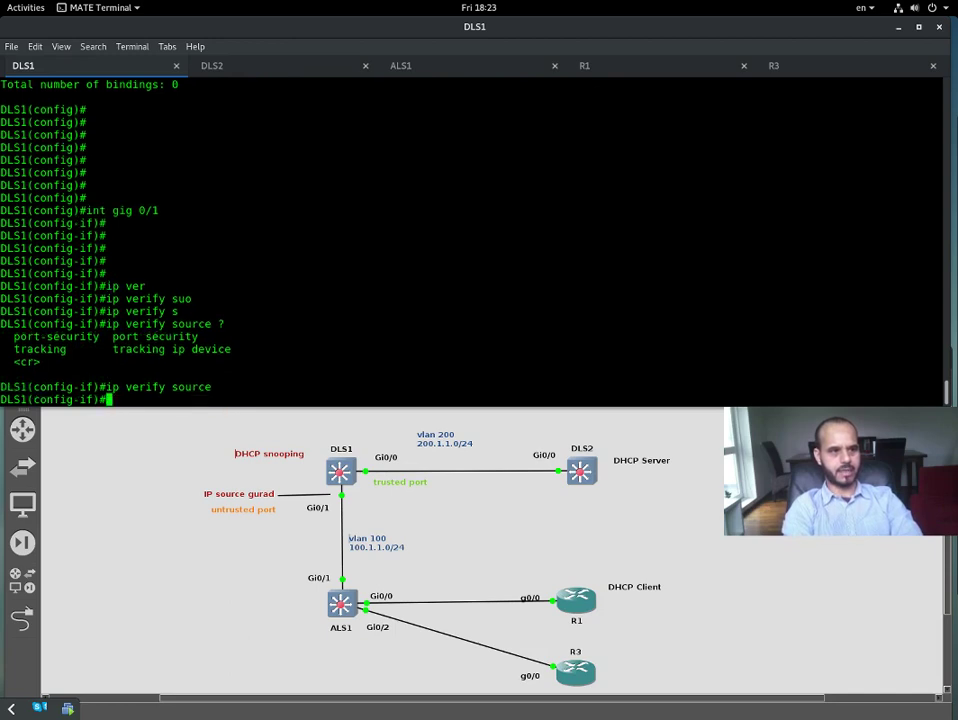
Leave interface configuration and display the DHCP snooping status and bindings with do show ip dhcp snooping.
type("exit")
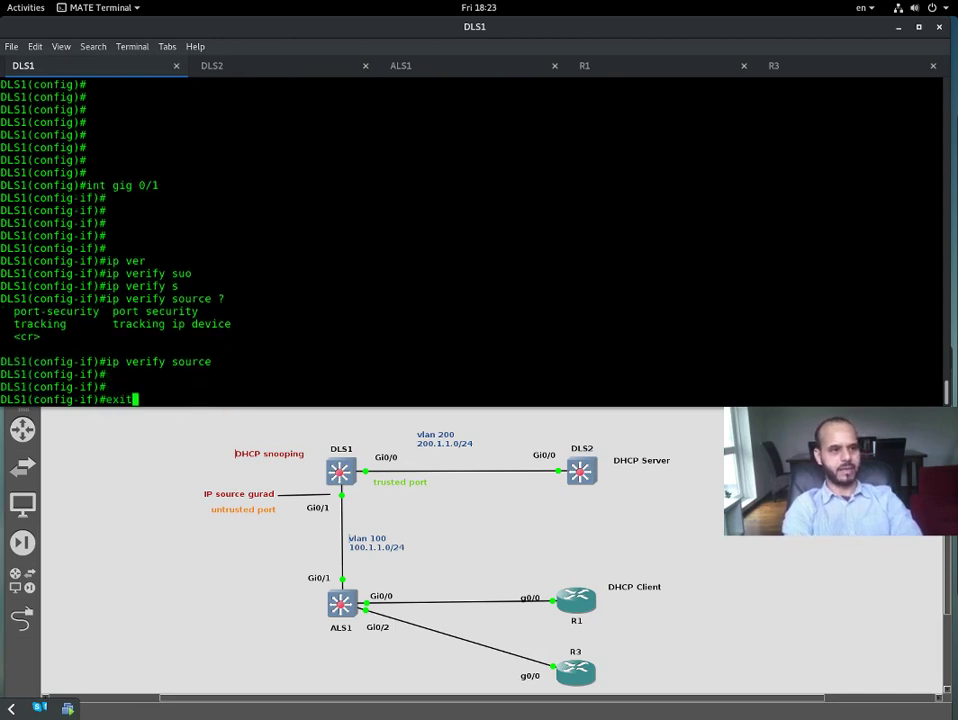
key("Return")
type("do show ")
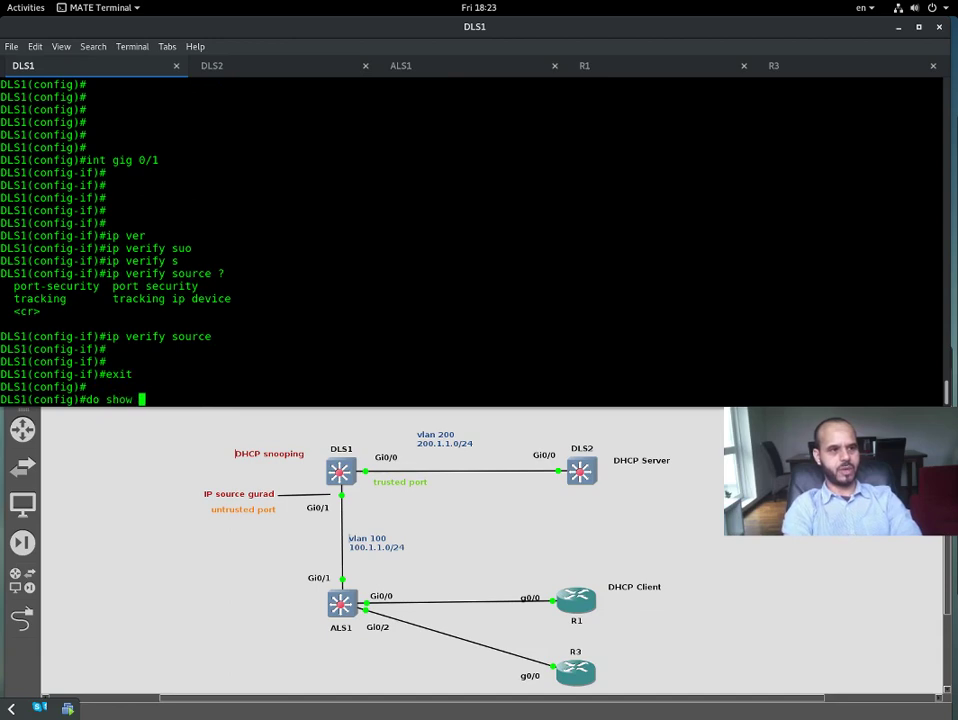
type("ip dhcp")
key("Tab")
type("sno")
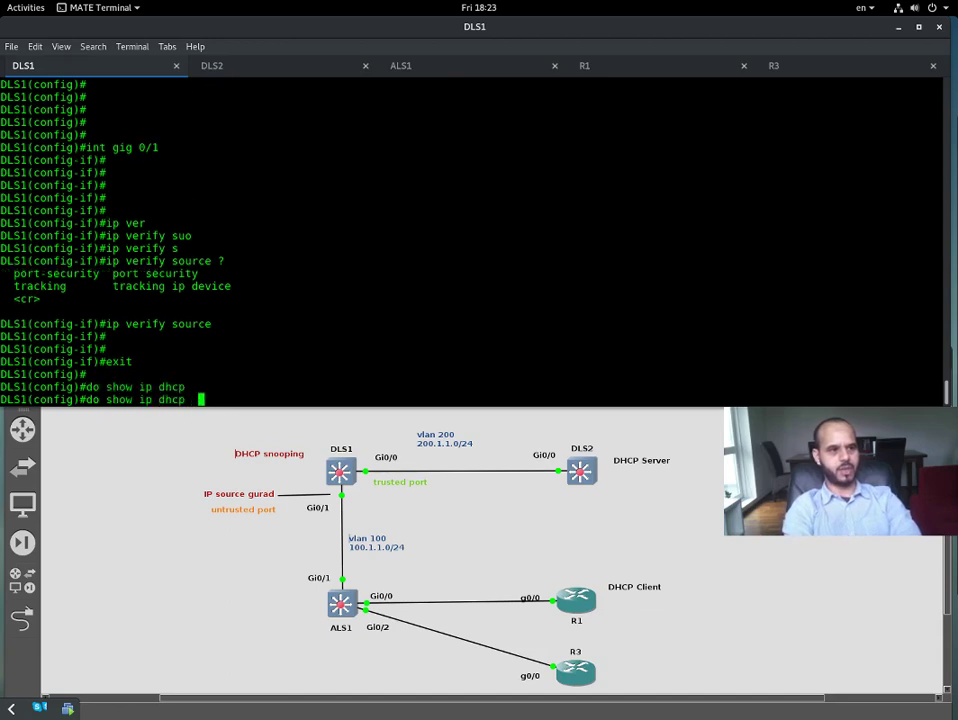
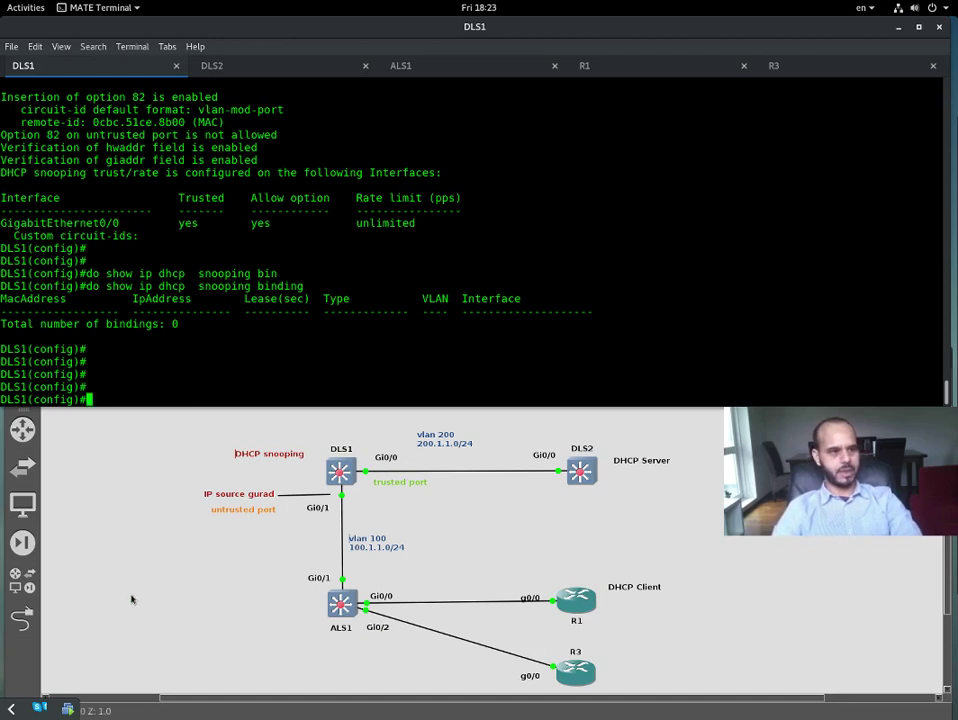
Switch to GNS3 and add a c3600 router to the topology between ALS1 and R3.
left_click(22, 580)
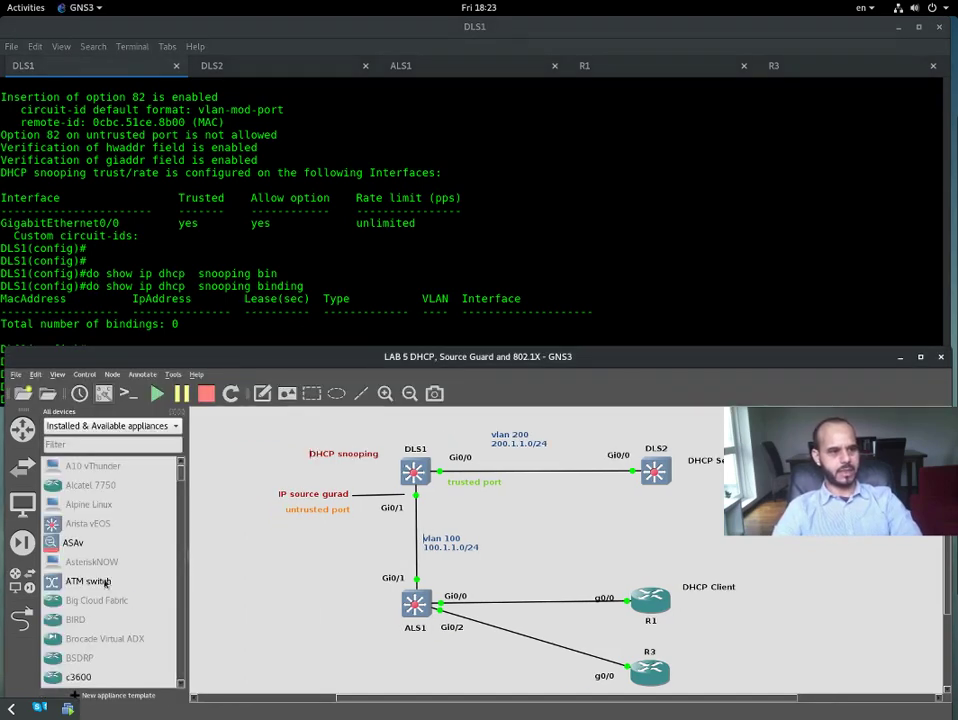
left_click(22, 430)
scroll(155, 608, "down", 2)
scroll(96, 533, "up", 2)
left_click_drag(86, 571, 534, 672)
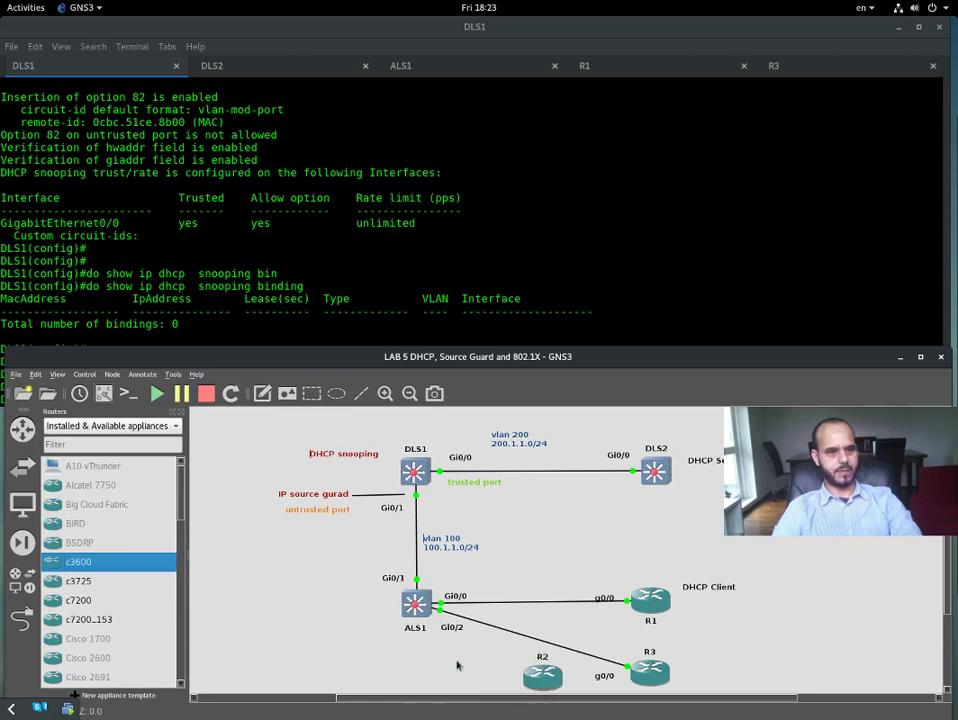
Link ALS1 port Gi0/3 to FastEthernet0/0 on the new router R2.
left_click(22, 620)
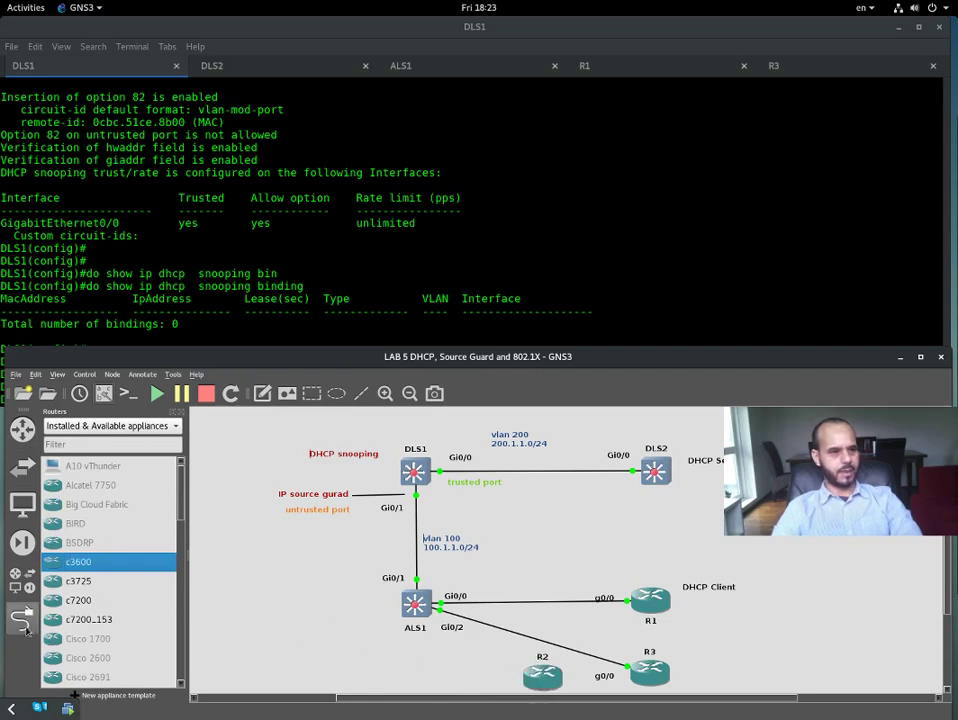
left_click(418, 612)
left_click(443, 401)
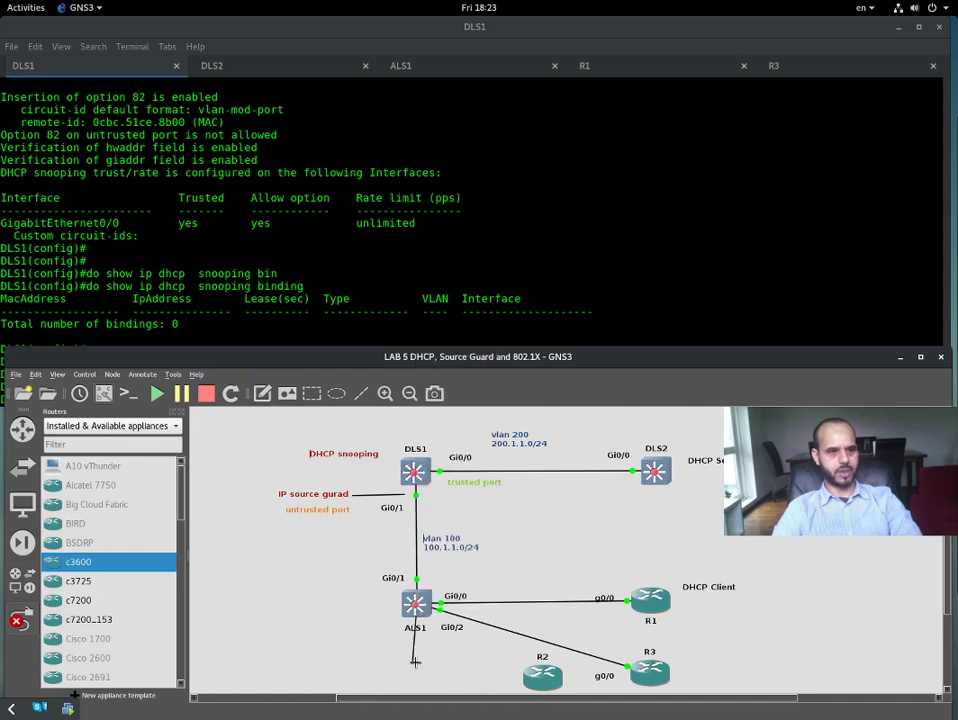
left_click(535, 675)
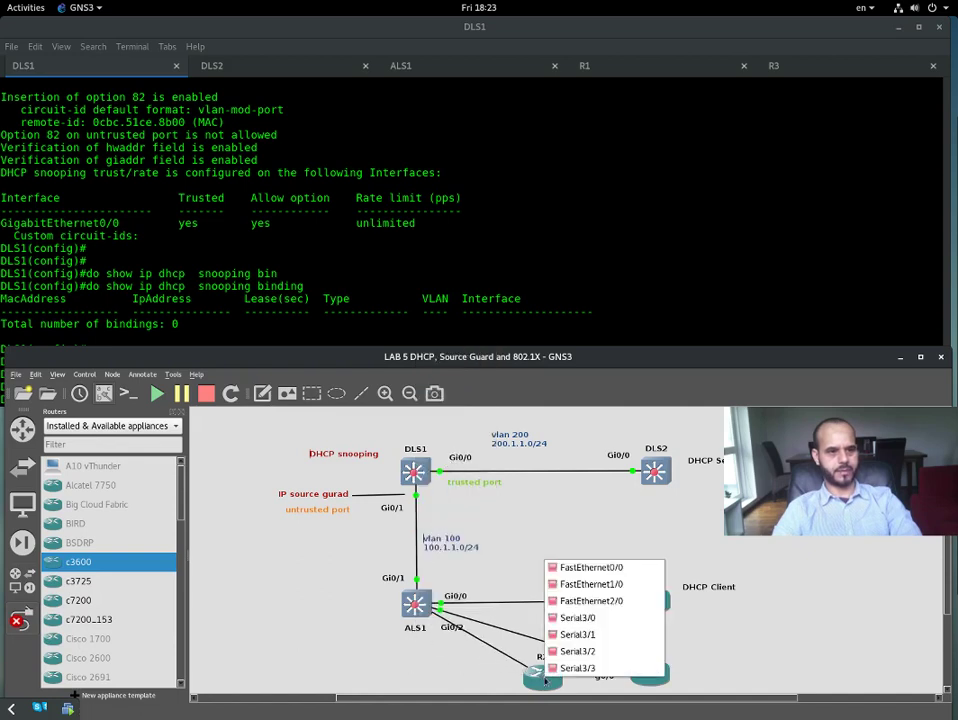
left_click(591, 568)
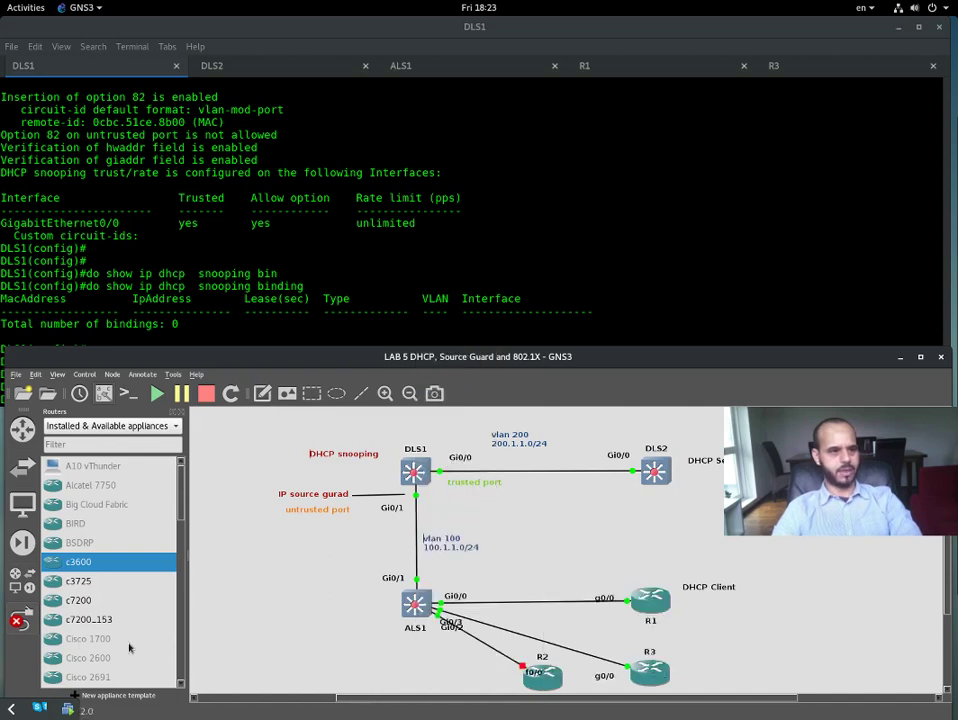
left_click(16, 628)
Move the overlapping port labels clear of the R2 link, and start R2 with its console open.
left_click_drag(534, 672, 468, 620)
left_click(433, 652)
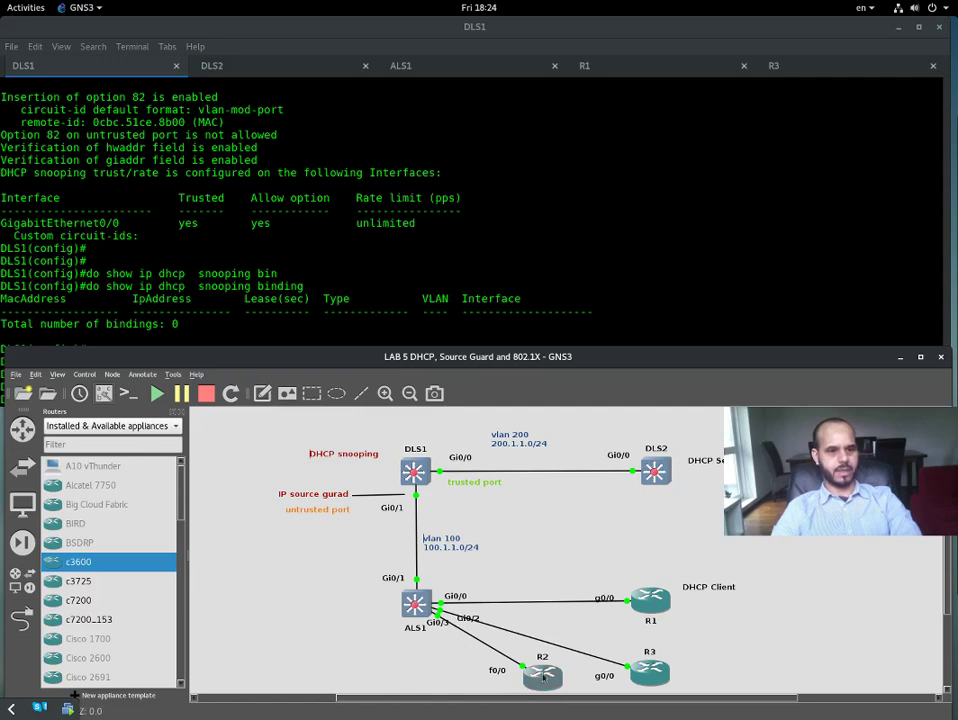
key("Return")
key("Return")
key("Return")
key("Return")
key("Return")
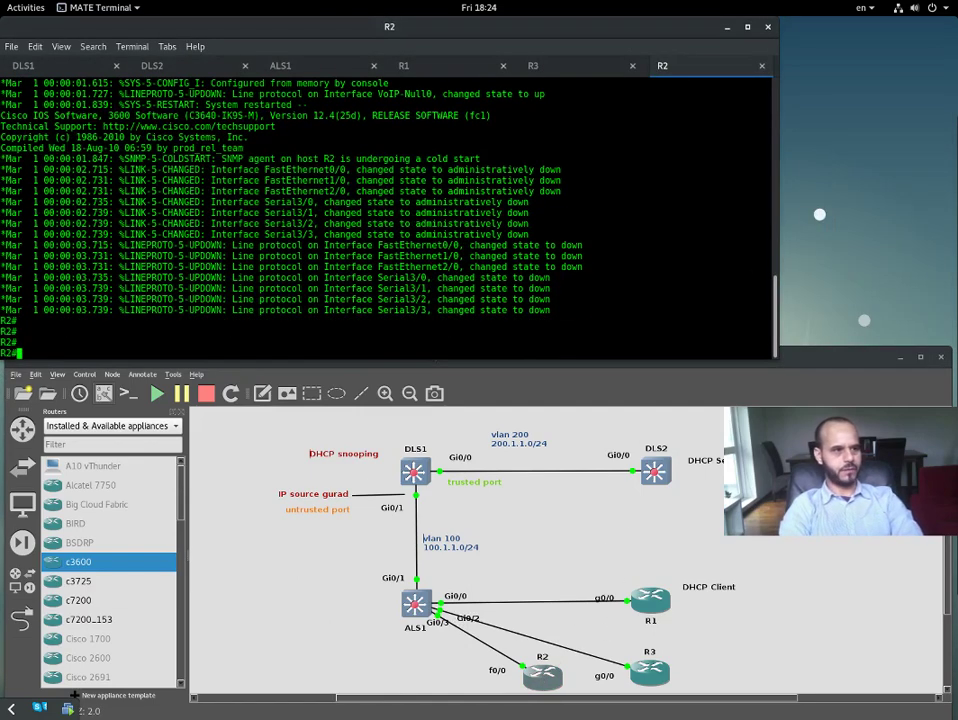
Enter global configuration mode on R2 and open interface fa 0/0 for configuration.
type("conf ter")
key("Return")
key("Return")
key("Return")
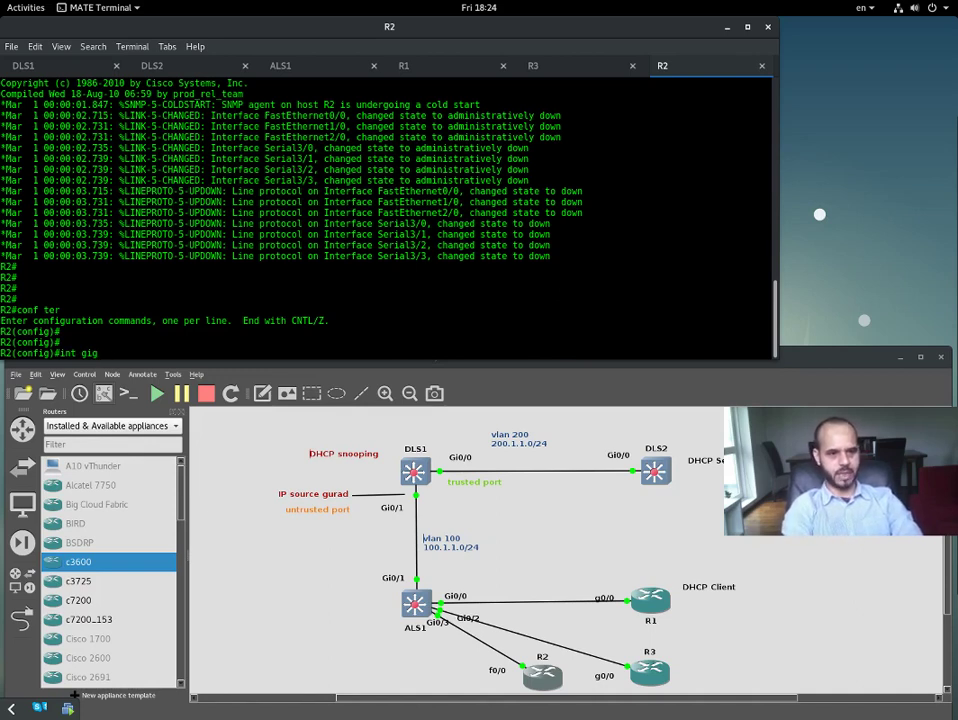
type("f")
key("BackSpace")
key("BackSpace")
key("BackSpace")
key("BackSpace")
key("BackSpace")
type("fa 0")
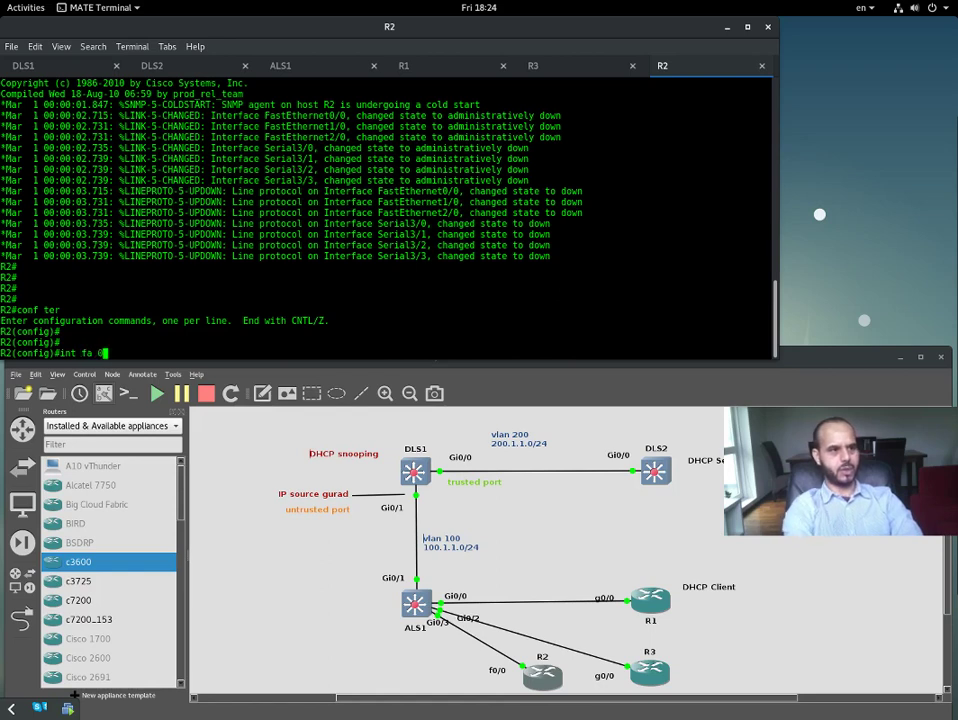
key("Return")
type("int fa 0/0")
key("Return")
Configure R2's fa 0/0 interface to obtain its address automatically with ip add dhcp.
type("ip add")
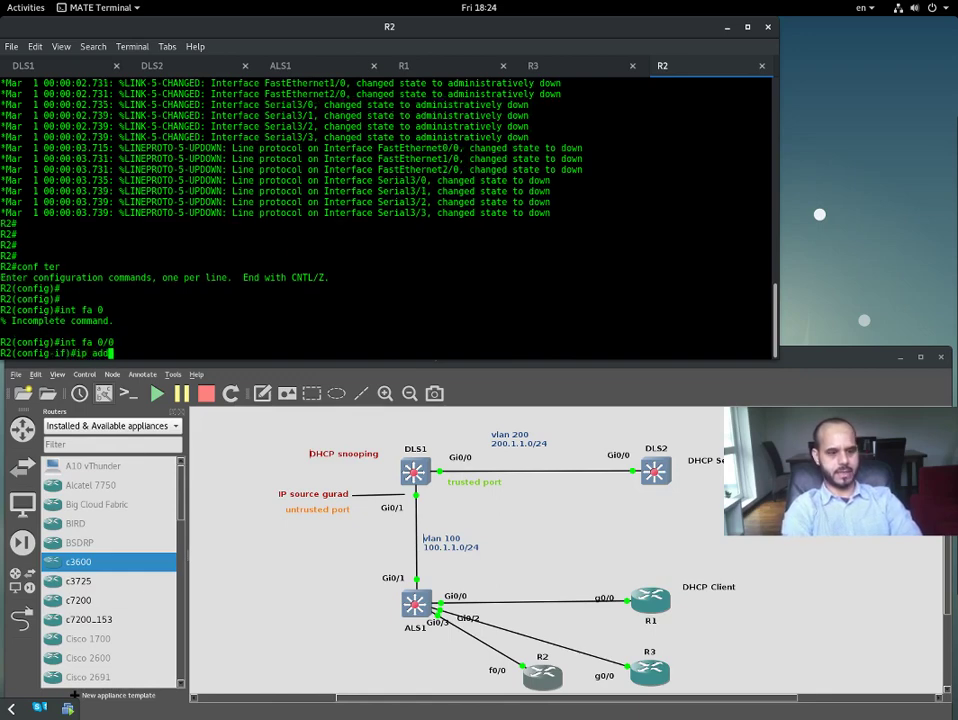
type(" dhcp")
key("Return")
key("Up")
key("Return")
key("Return")
key("Return")
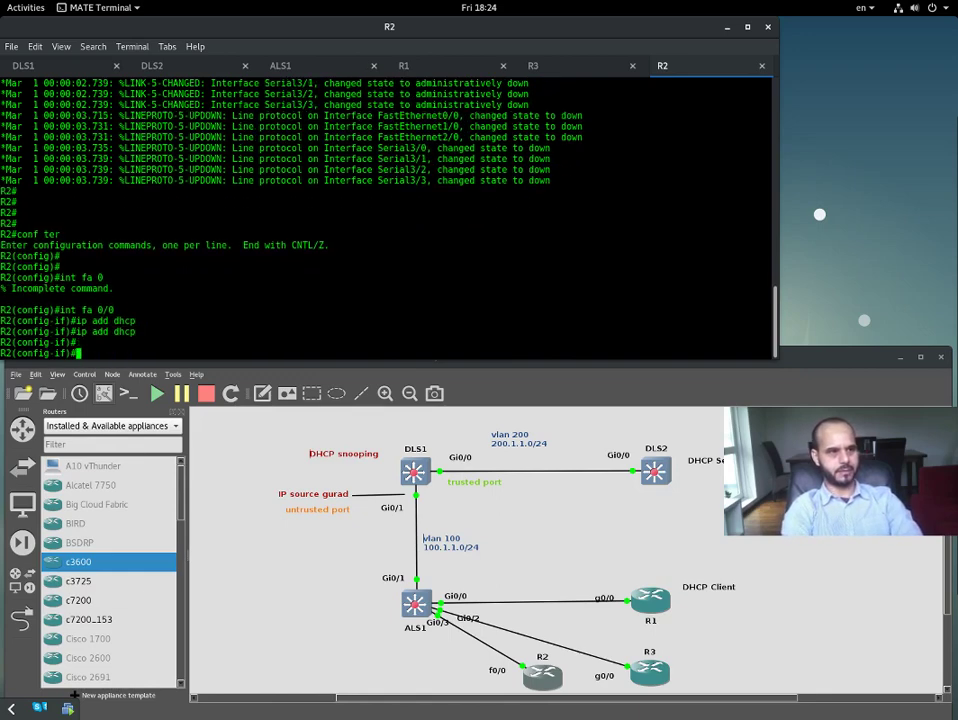
key("BackSpace")
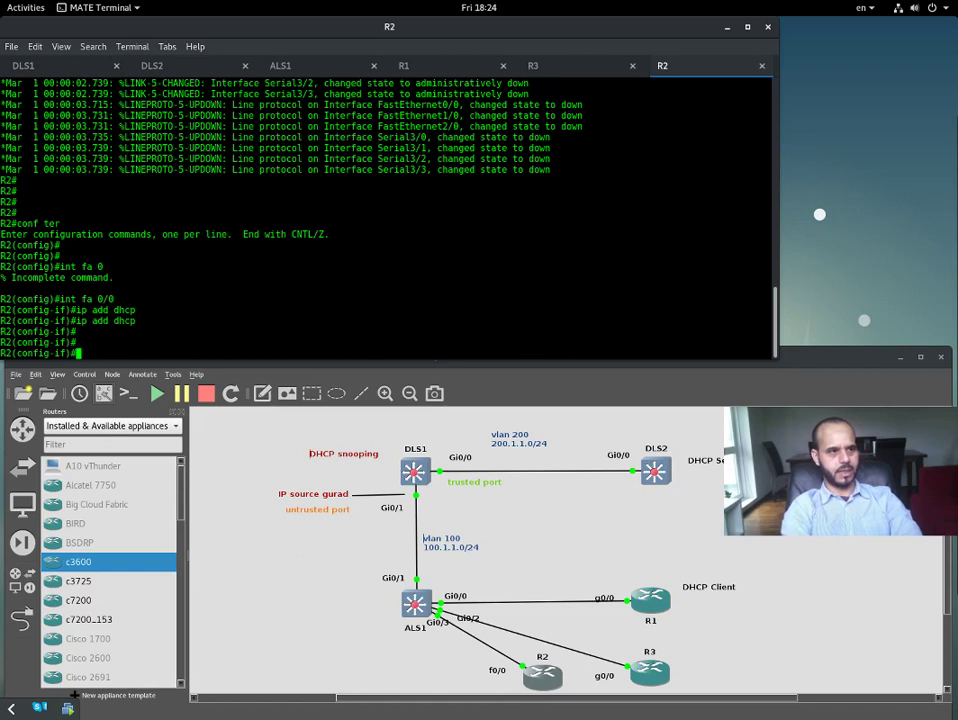
Enable R2's fa 0/0 interface with no shut and exit interface configuration.
type("no shut")
key("Return")
key("Return")
key("Return")
type("exit")
key("Return")
key("Return")
Display R2's interface address and status summary with do show ip int brie.
type("do show ip ")
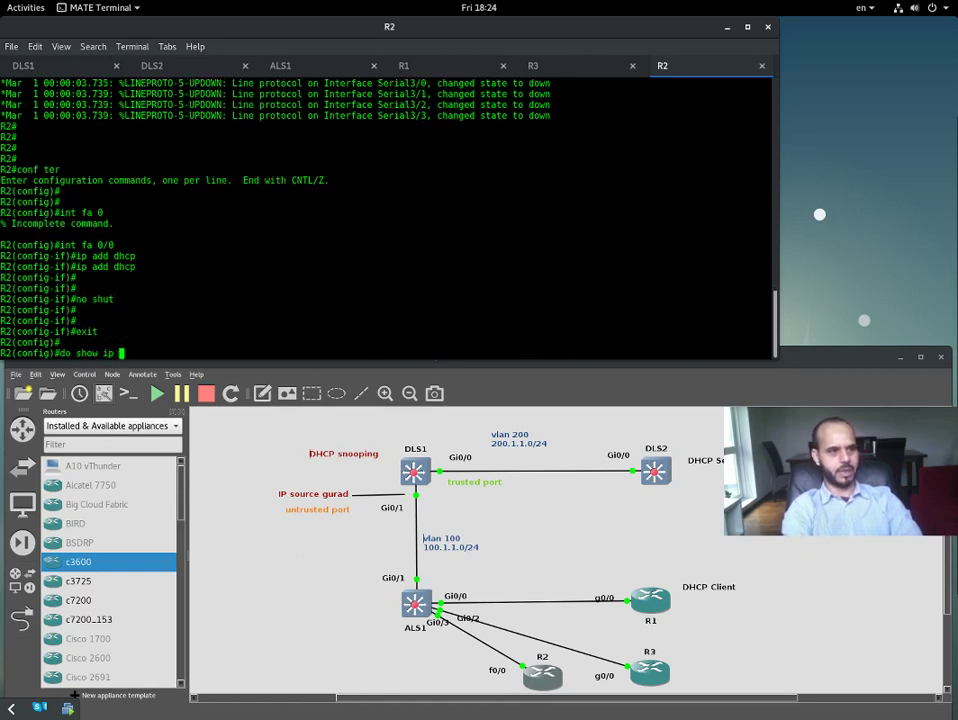
type("int brie")
key("Return")
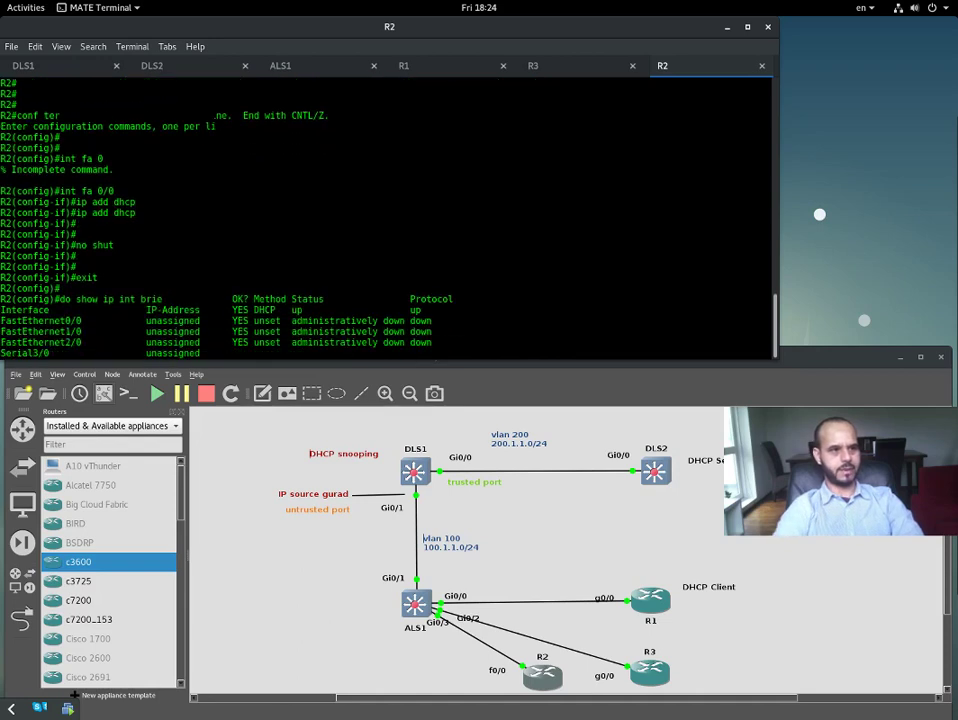
Repeatedly display the DHCP snooping binding table on DLS1 with do show ip dhcp snooping binding.
key("Return")
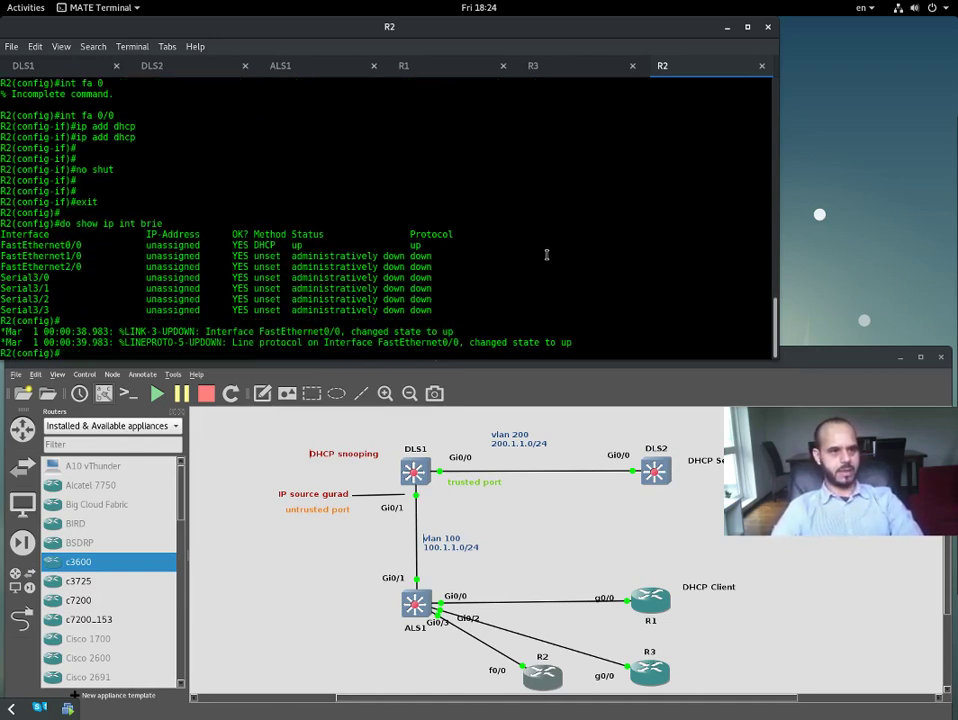
left_click(42, 70)
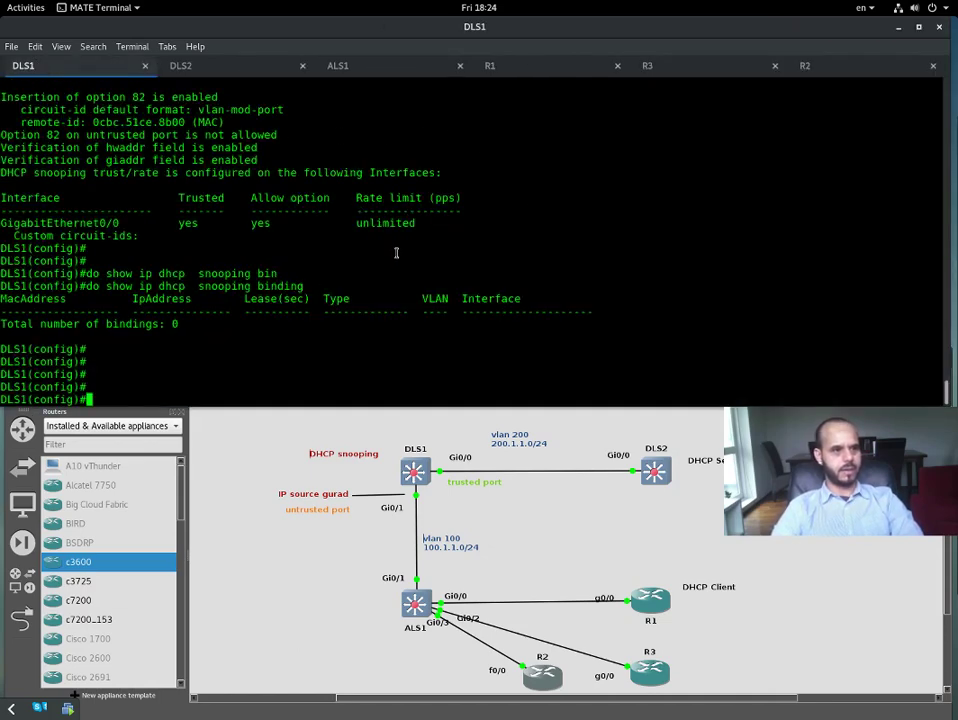
key("Return")
key("Up")
key("Return")
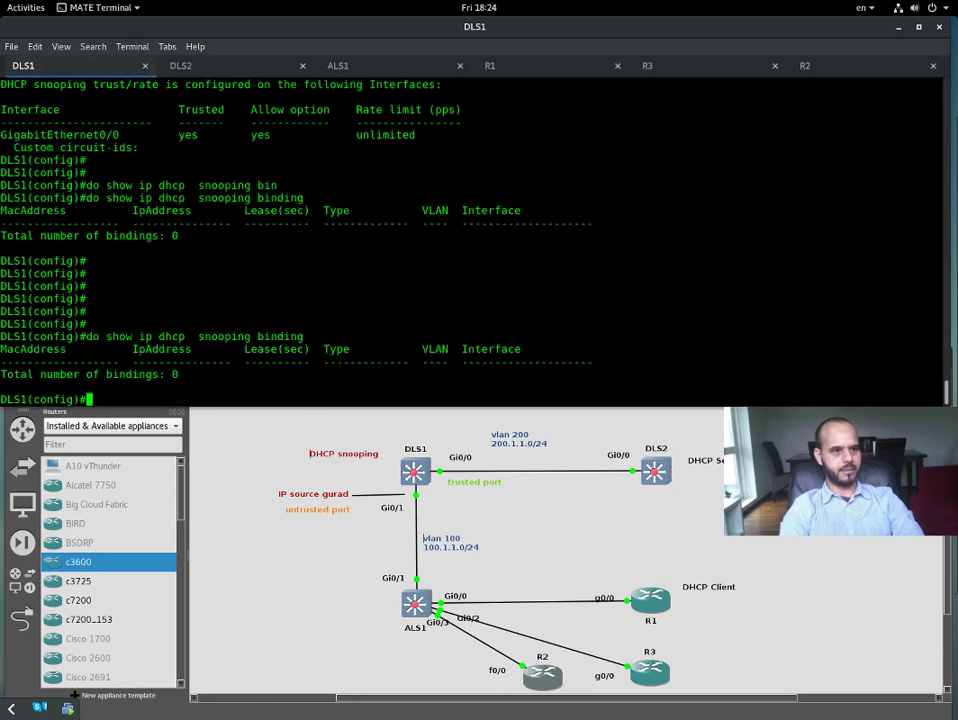
key("Up")
key("Return")
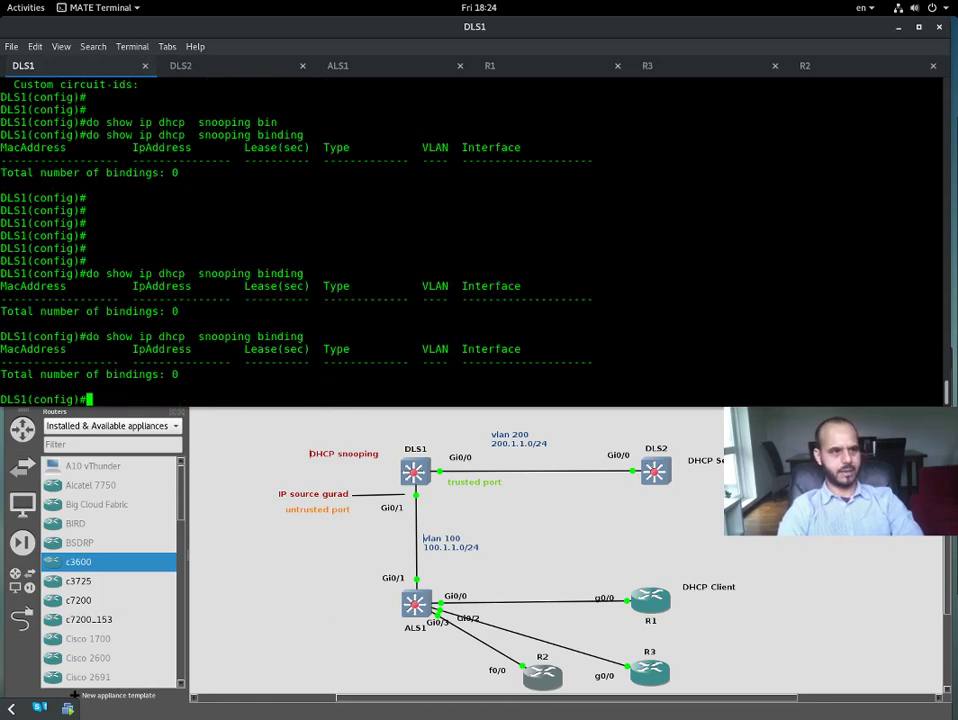
key("Up")
key("Return")
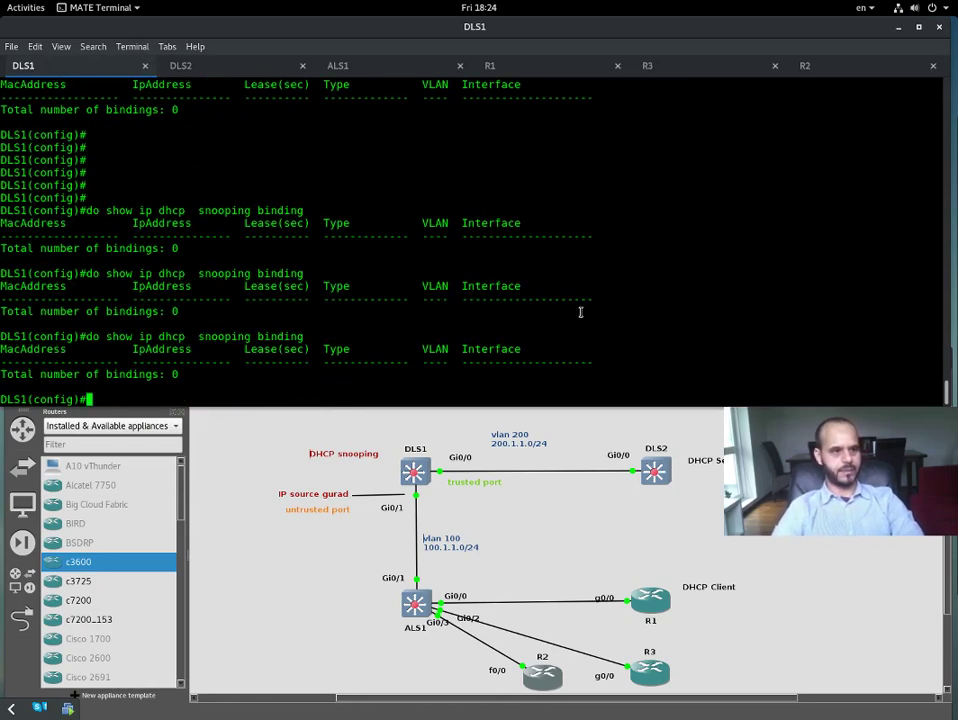
Turn on DHCP server event debugging on ALS1 with debug ip dhcp server events.
left_click(368, 68)
key("Return")
key("Return")
key("Return")
type("conf")
key("BackSpace")
key("BackSpace")
key("BackSpace")
key("BackSpace")
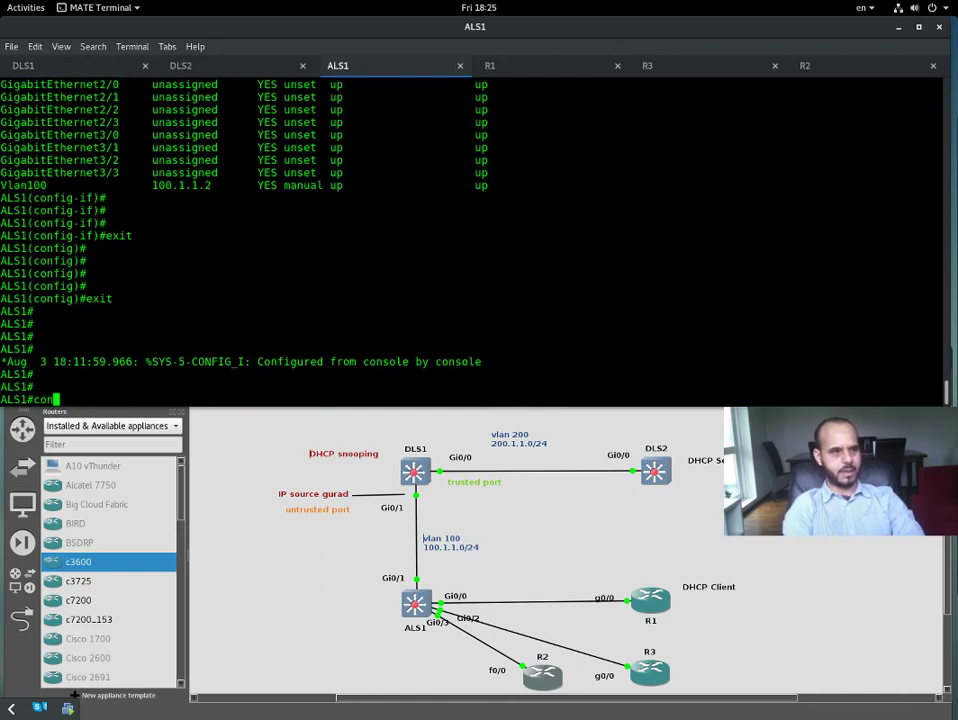
key("Return")
type("deb")
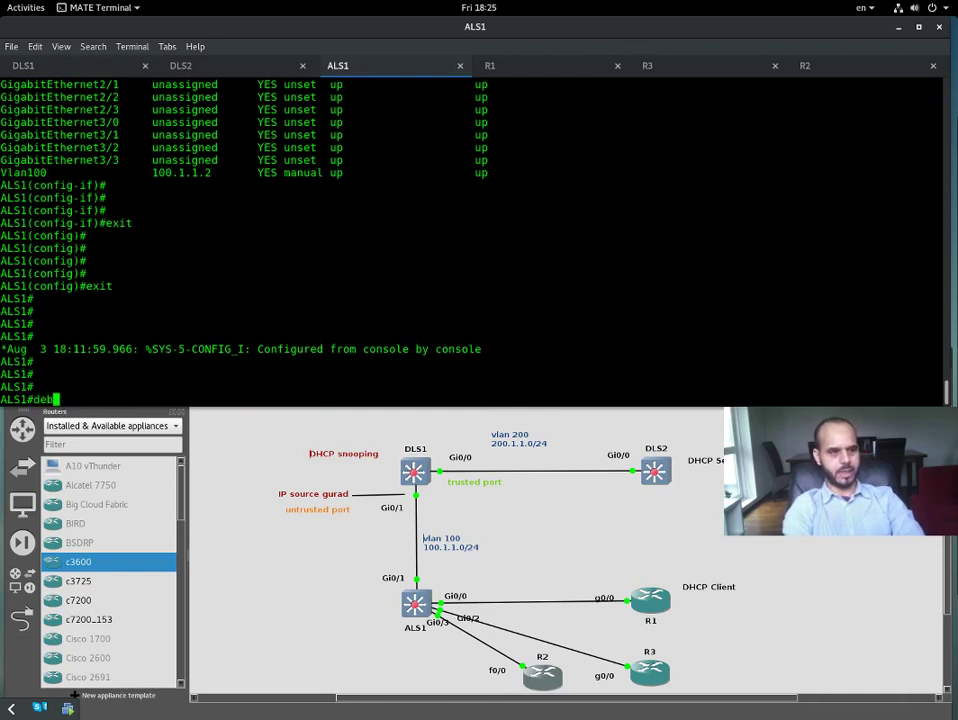
type("u")
key("Tab")
type("ip dhcp")
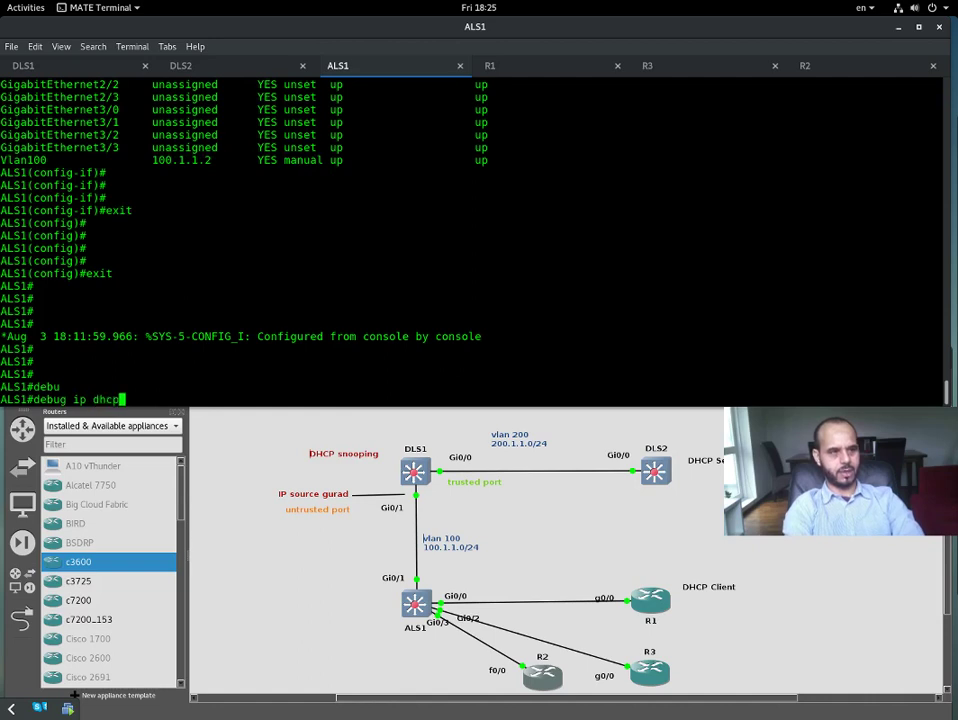
key("Tab")
type("ser")
key("Tab")
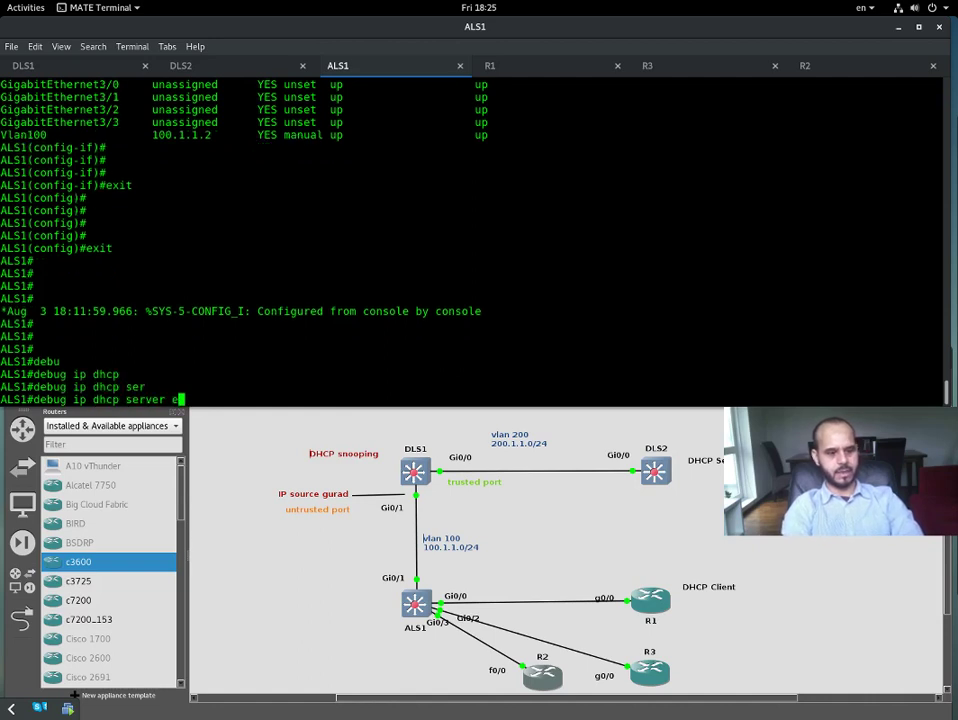
type("e")
key("Tab")
key("Return")
Turn on DHCP server packet debugging on ALS1 with debug ip dhcp server packet.
key("Up")
key("BackSpace")
key("BackSpace")
key("BackSpace")
key("BackSpace")
key("BackSpace")
type("pack")
key("Tab")
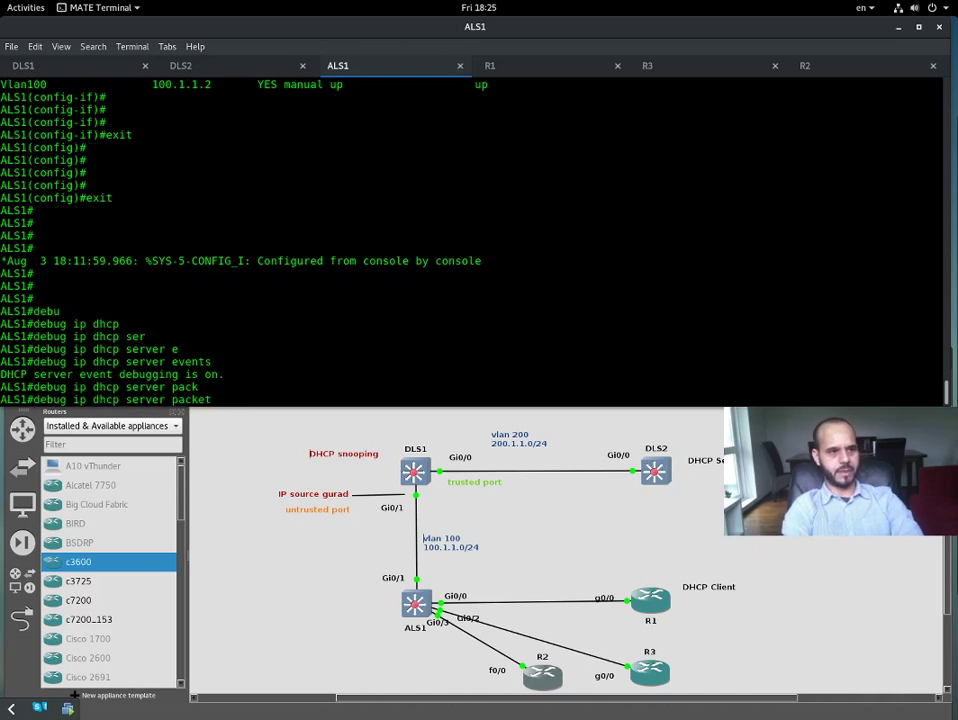
key("Return")
key("Return")
key("Return")
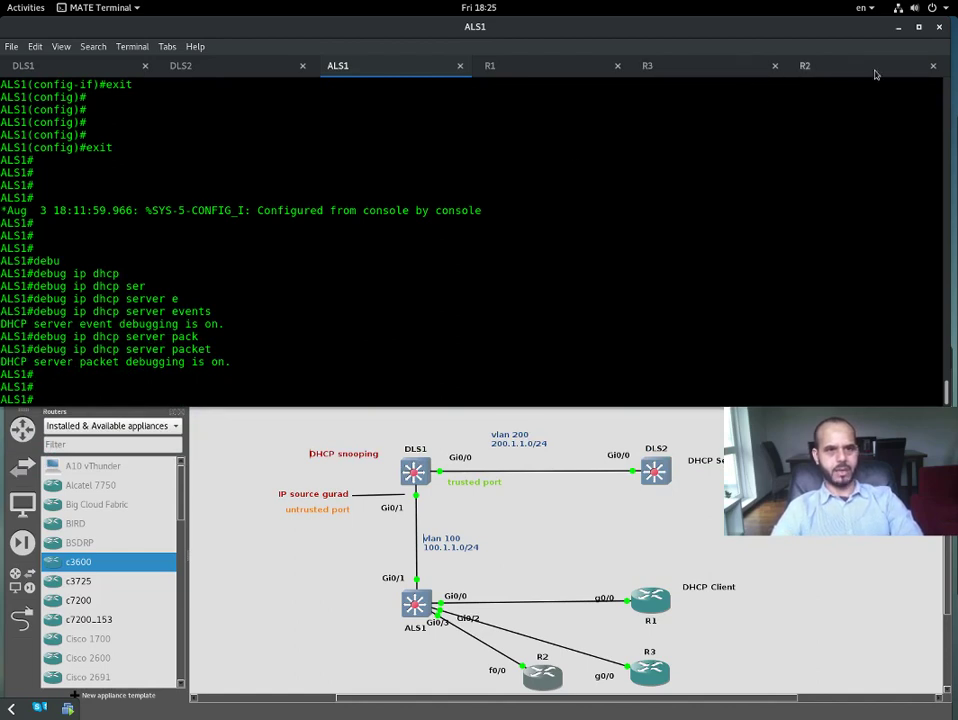
left_click(805, 65)
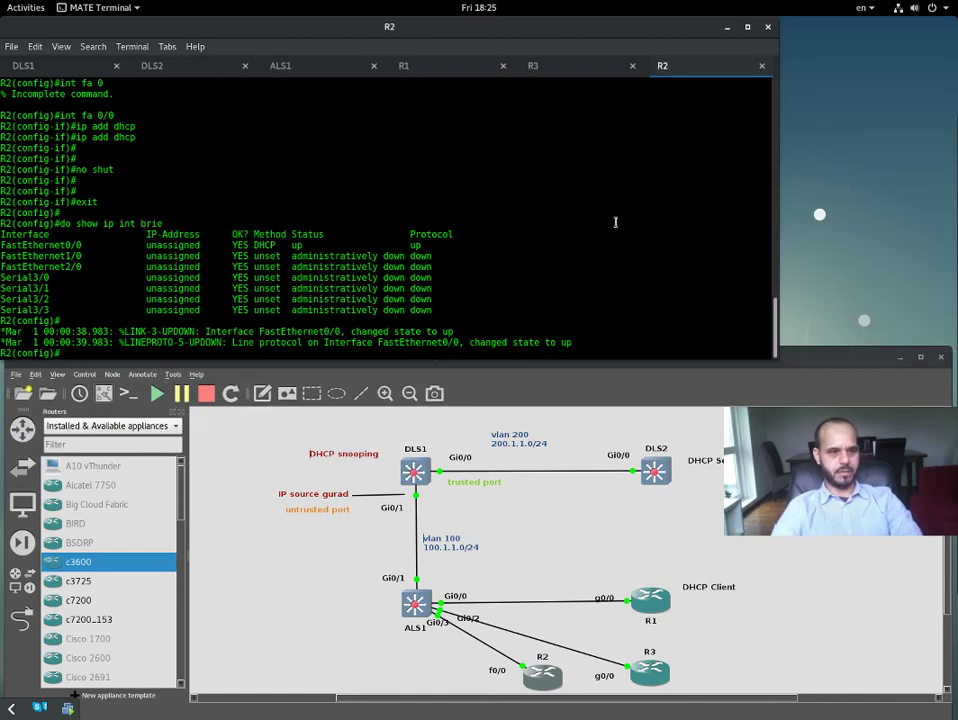
key("Return")
key("Return")
key("Return")
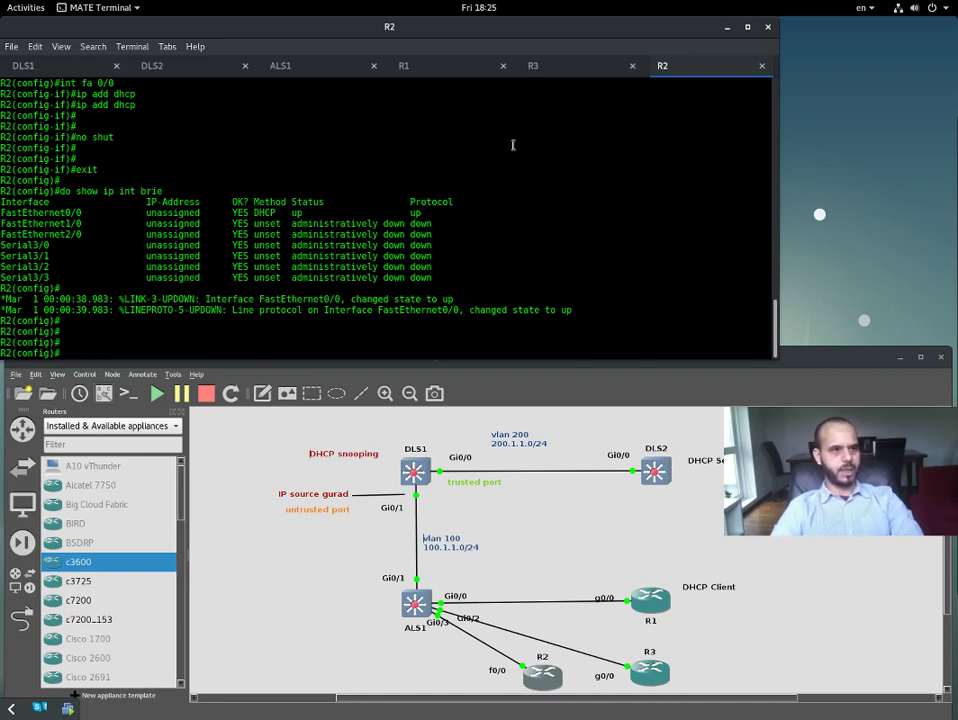
Enter global configuration mode on ALS1 and open interface gig 0/3 for configuration.
left_click(280, 65)
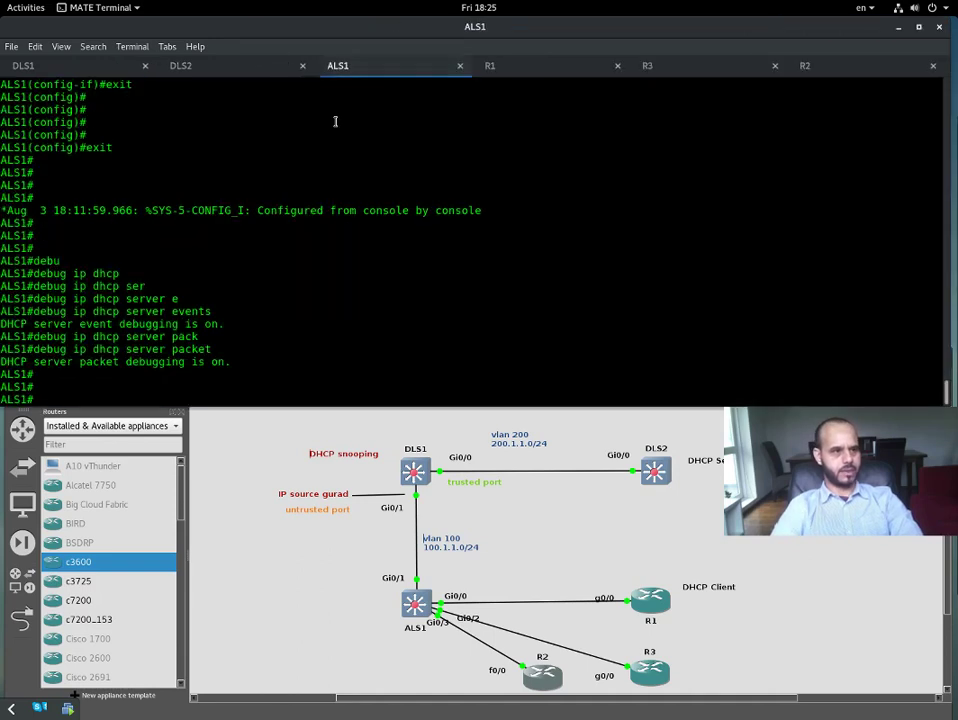
key("Return")
key("Return")
type("int ")
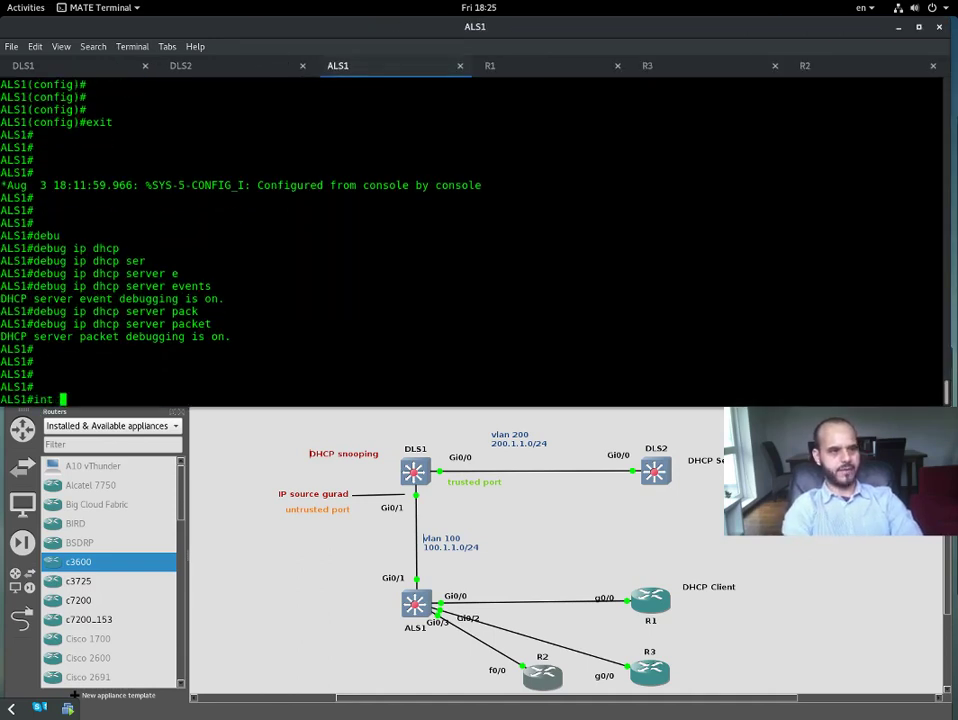
type("gig 0/3")
key("Return")
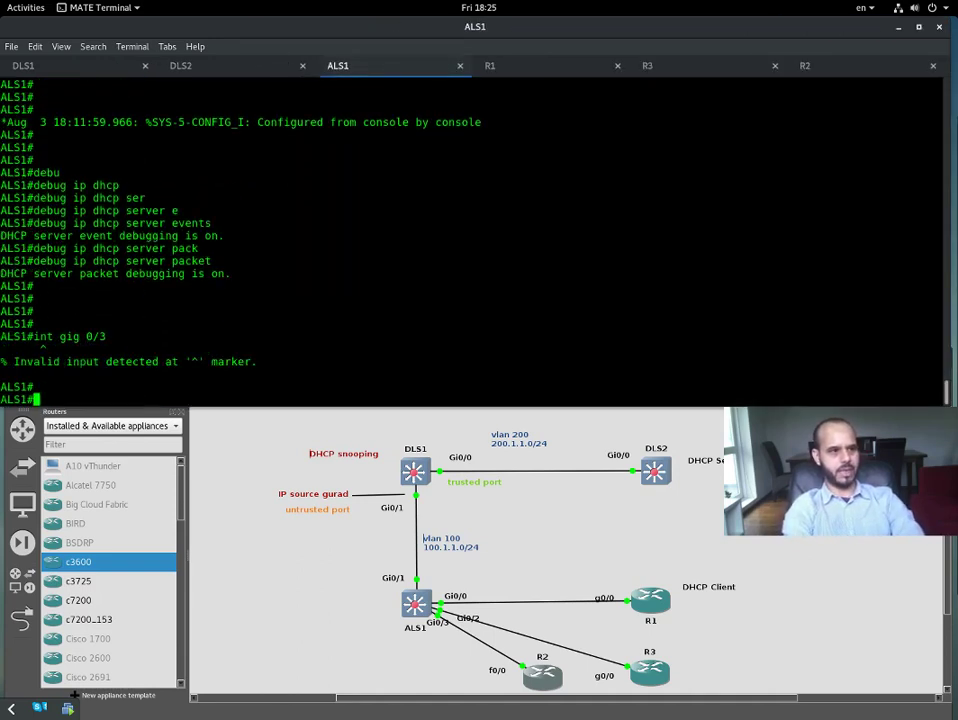
type("conf ter")
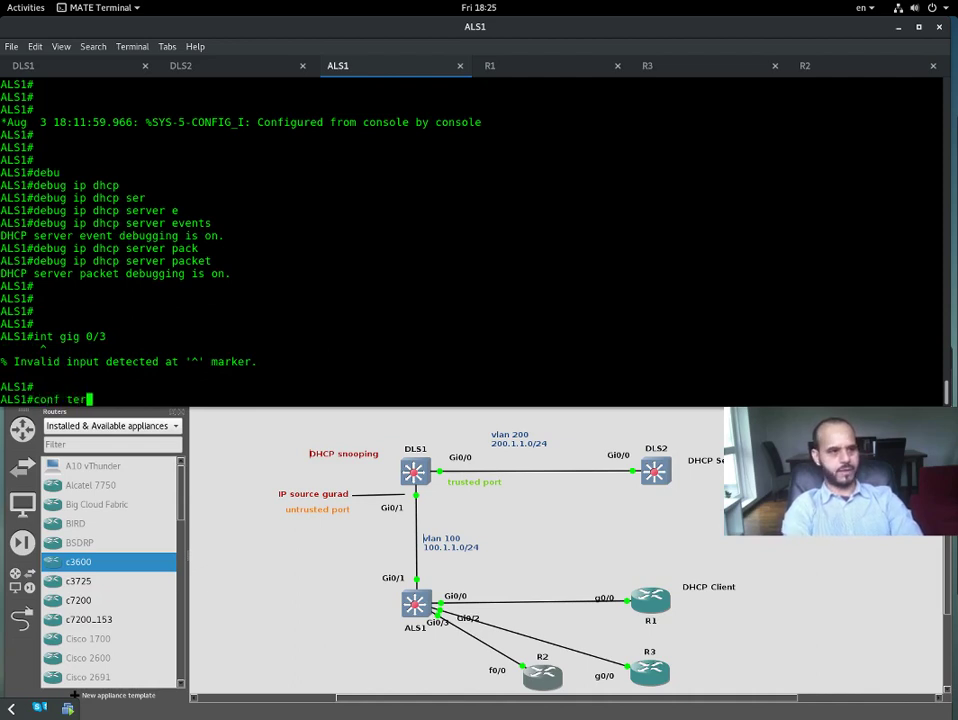
key("Return")
type("int gig 0/3")
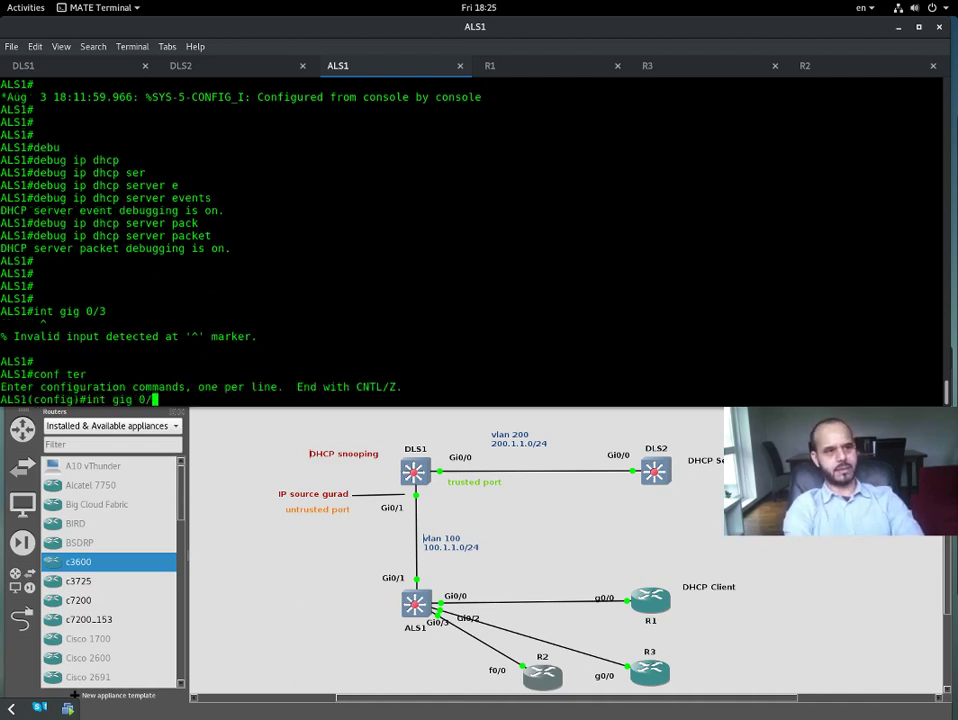
key("Return")
key("Return")
key("Return")
Assign ALS1's gig 0/3 interface to VLAN 100 with switchport access vlan 100.
type("sw")
key("Tab")
type("acces")
key("Tab")
type("vlan 100")
key("Return")
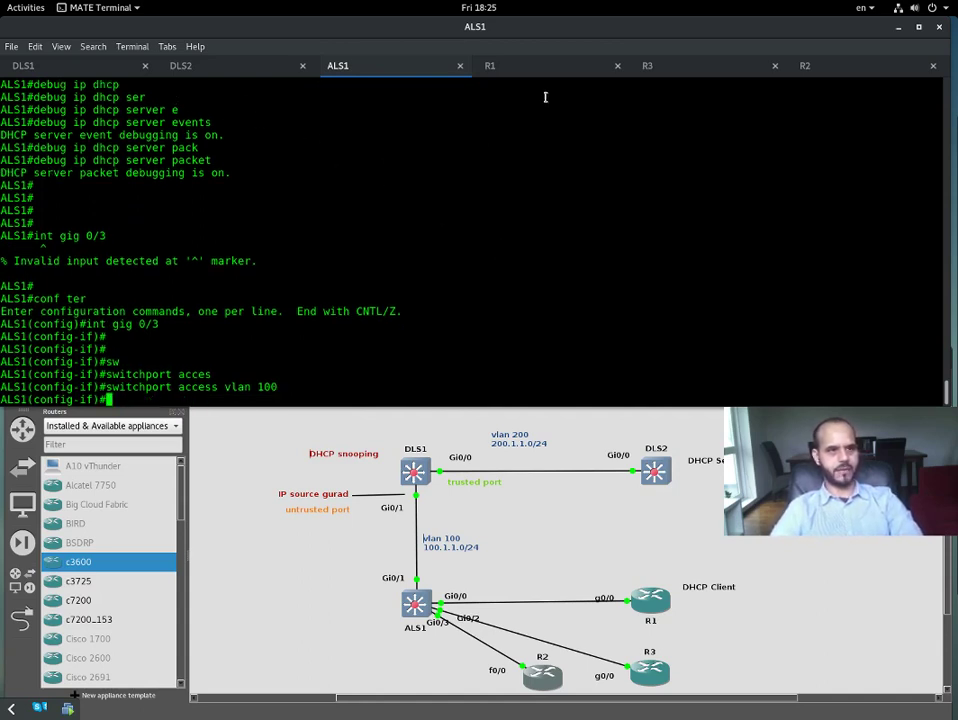
Start the console session on DLS2 and enter privileged EXEC mode.
left_click(182, 68)
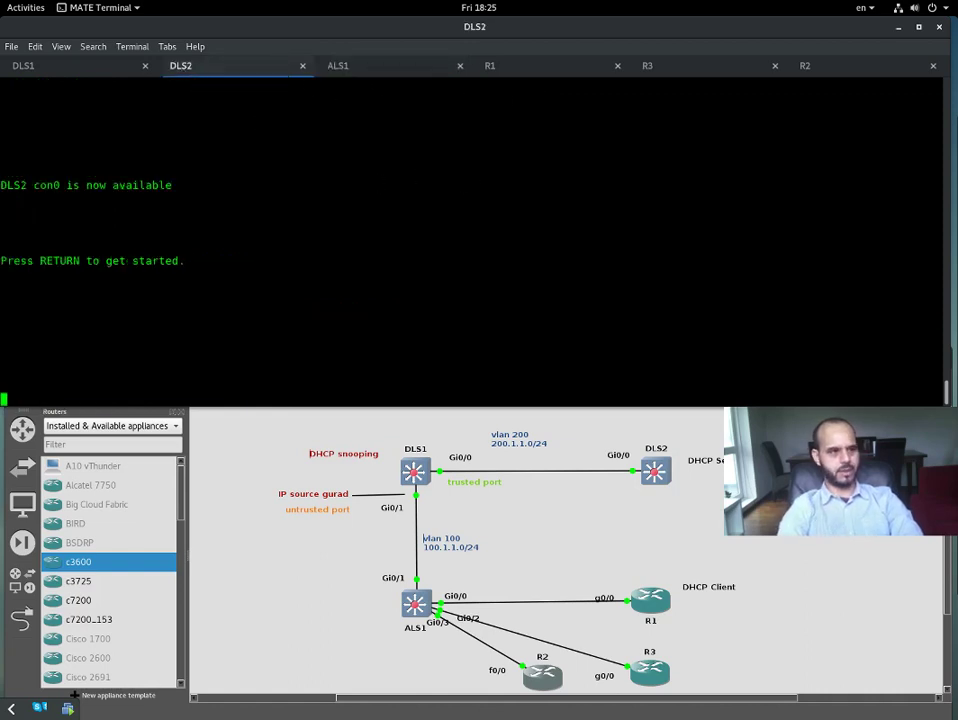
key("Return")
key("Return")
key("Return")
key("Return")
key("Return")
key("Return")
key("Return")
type("en")
key("Return")
key("Return")
key("Return")
Turn on DHCP server event debugging on DLS2 with debug ip dhcp server events.
type("debu")
key("Tab")
type("ip dh")
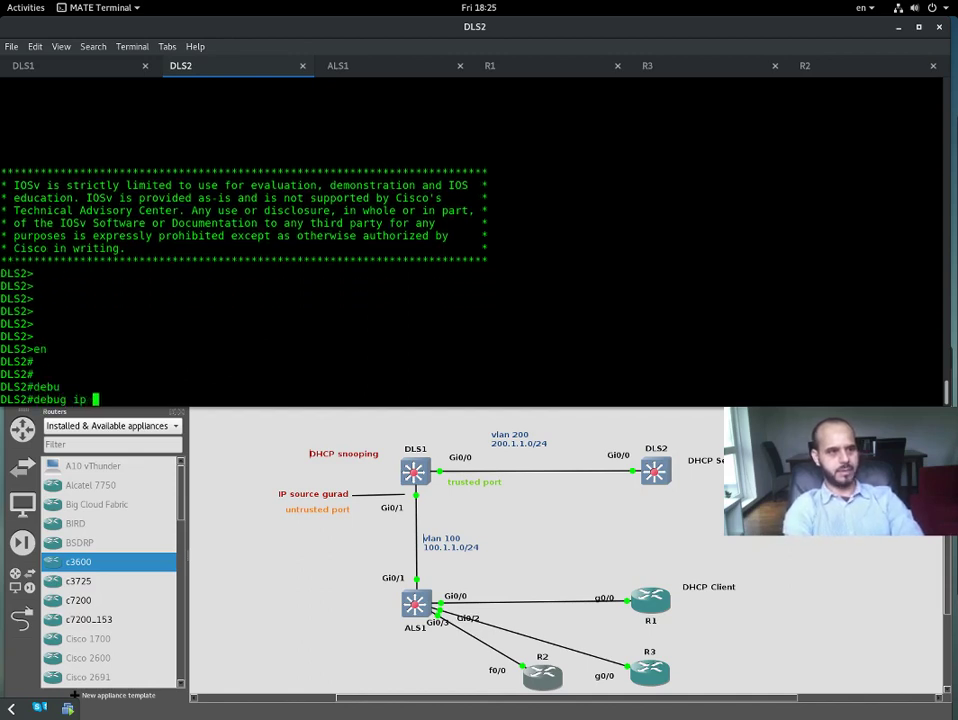
key("Tab")
type("ser")
key("Tab")
type("eve")
key("Tab")
key("Return")
Turn on DHCP server packet debugging on DLS2 with debug ip dhcp server packet.
key("Up")
key("BackSpace")
key("BackSpace")
key("BackSpace")
key("BackSpace")
key("BackSpace")
key("BackSpace")
key("BackSpace")
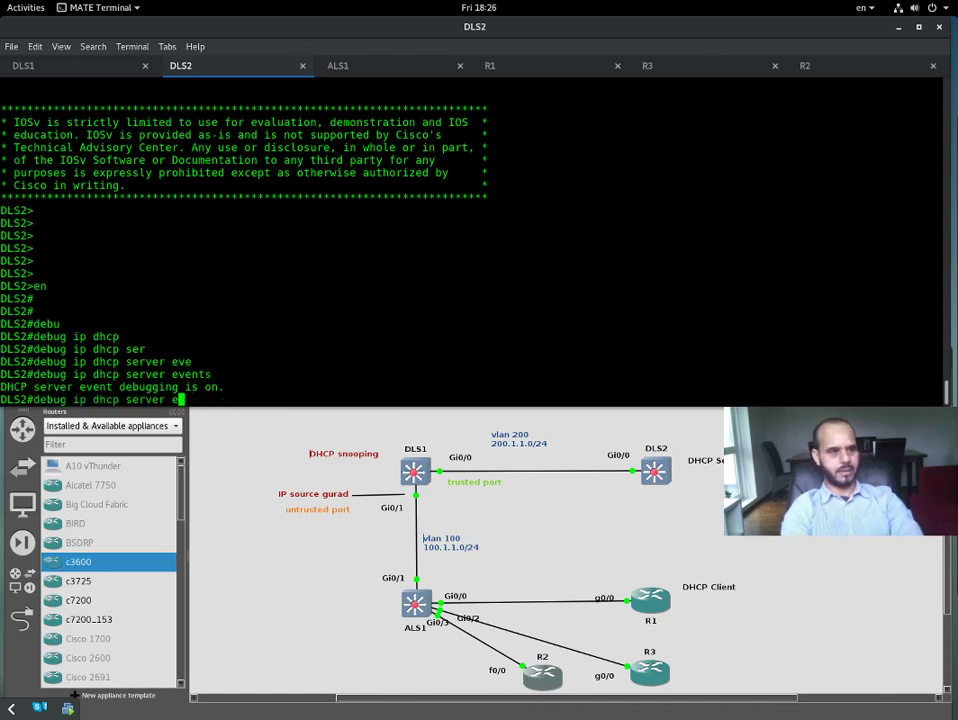
type("pac")
key("Tab")
key("Return")
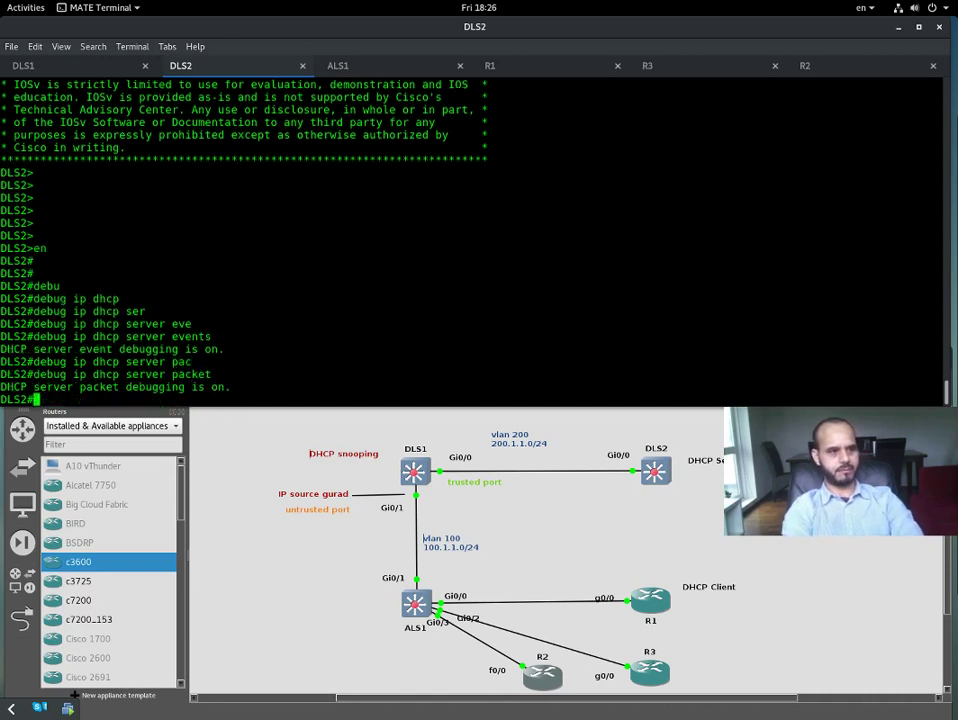
key("Return")
key("Return")
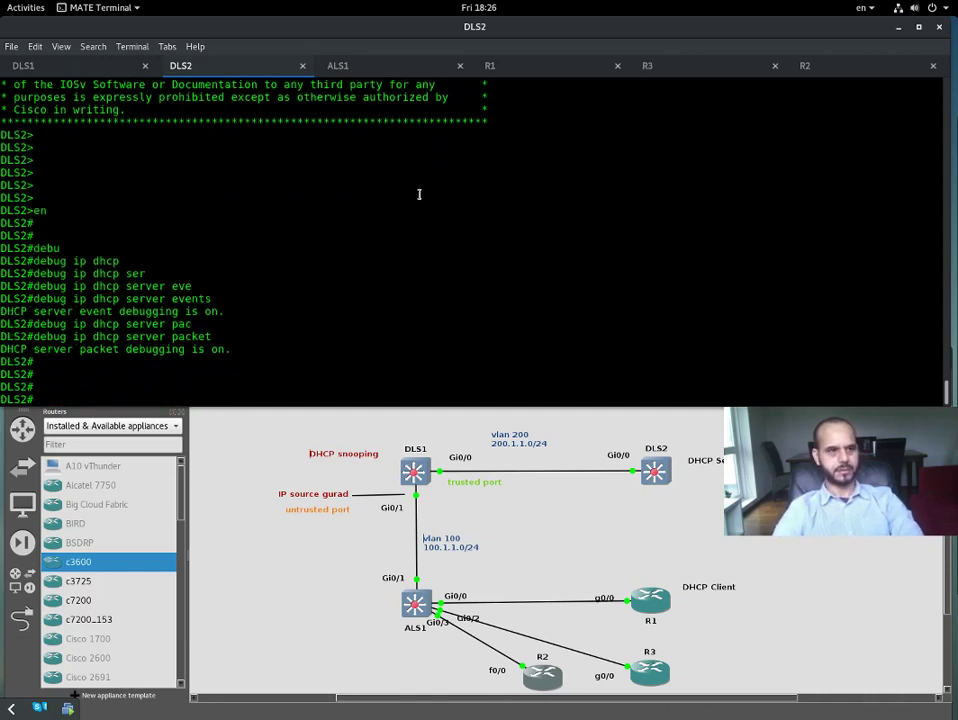
Detach R2's console into its own terminal window and move it clear of the other consoles.
left_click(850, 72)
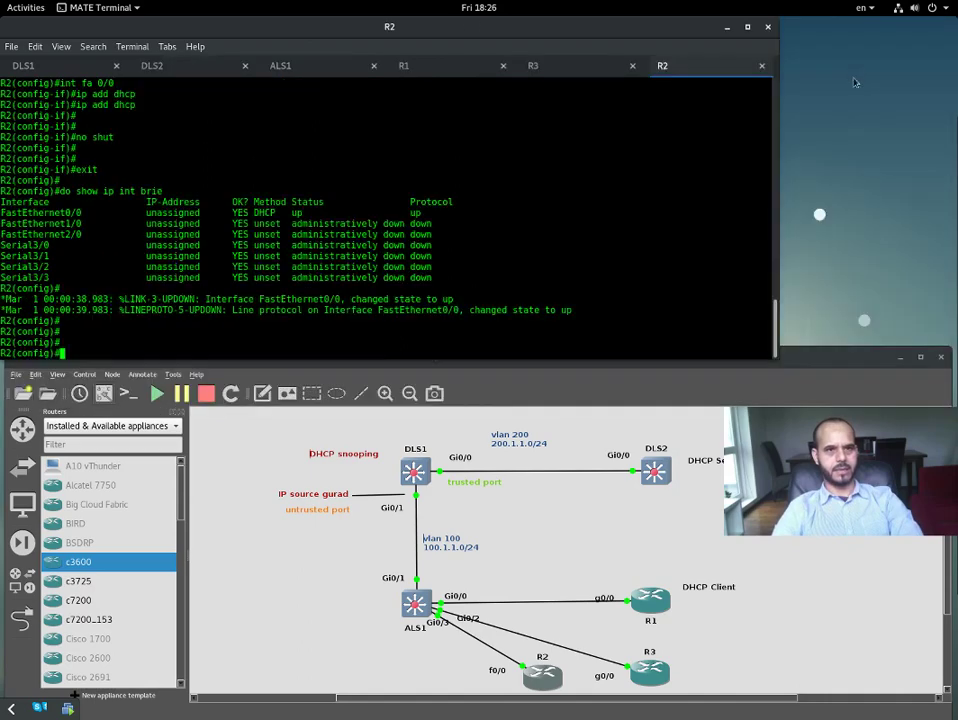
left_click_drag(853, 76, 768, 190)
left_click_drag(617, 56, 717, 51)
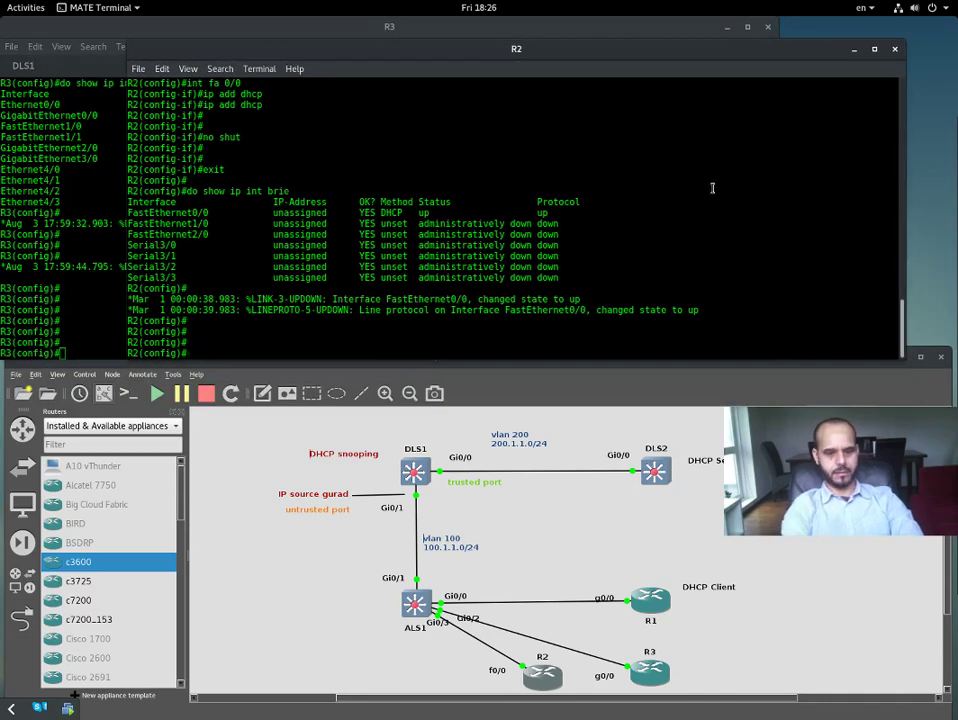
Check whether R2 has received a DHCP address with do show ip int brie.
key("Return")
key("Return")
key("Return")
key("Return")
type("d")
type("do sh")
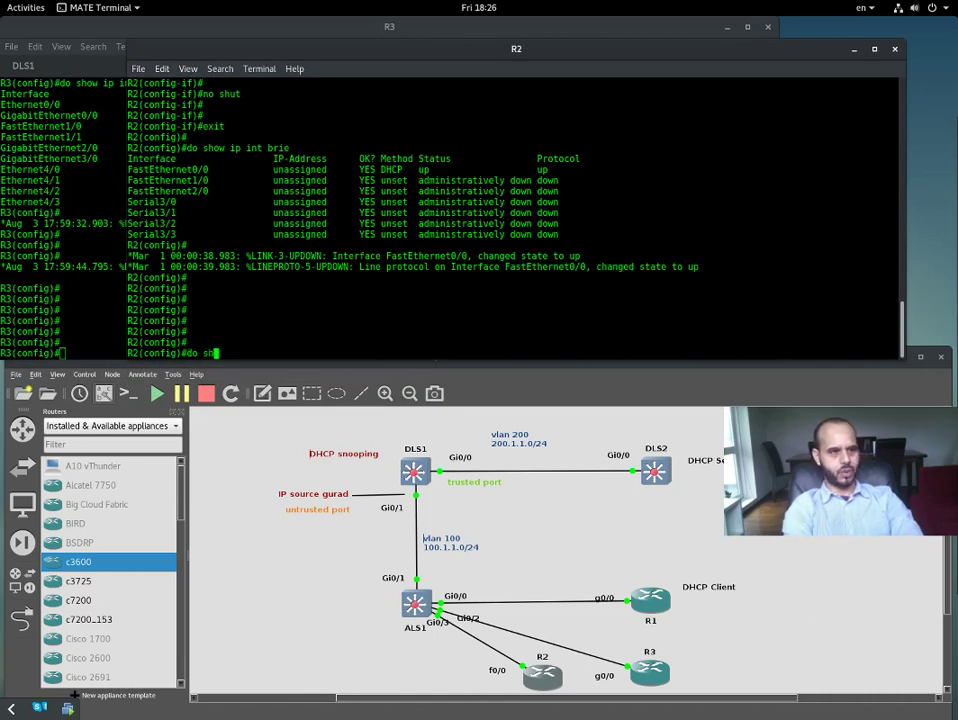
type("ow ip int brt")
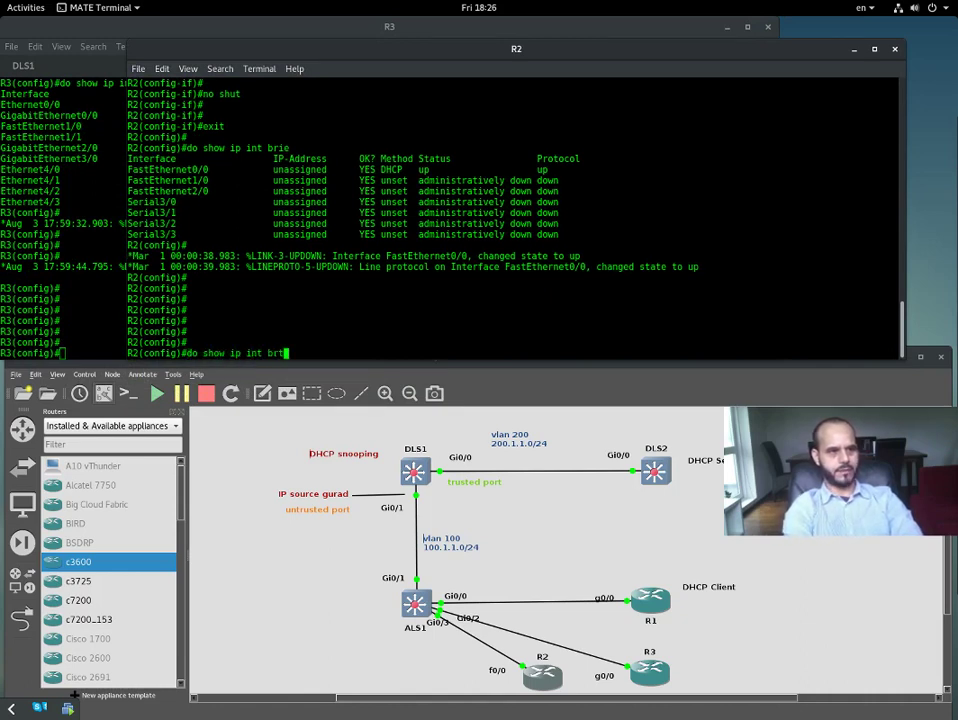
key("BackSpace")
type("ie")
key("Return")
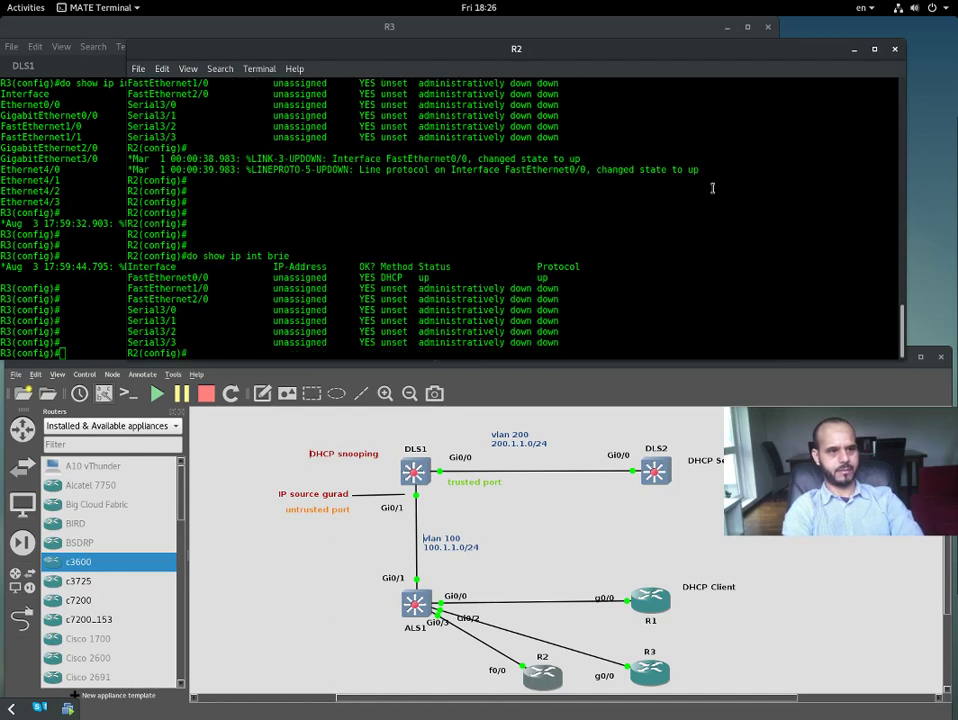
key("Return")
key("Return")
key("Return")
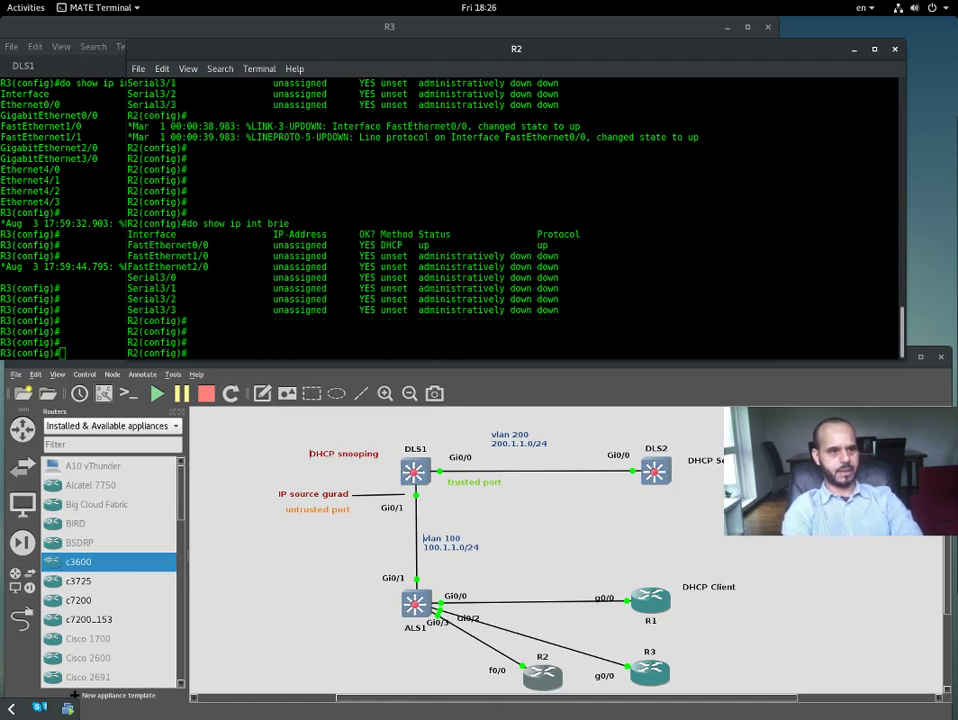
type("int fa 0/0")
key("Return")
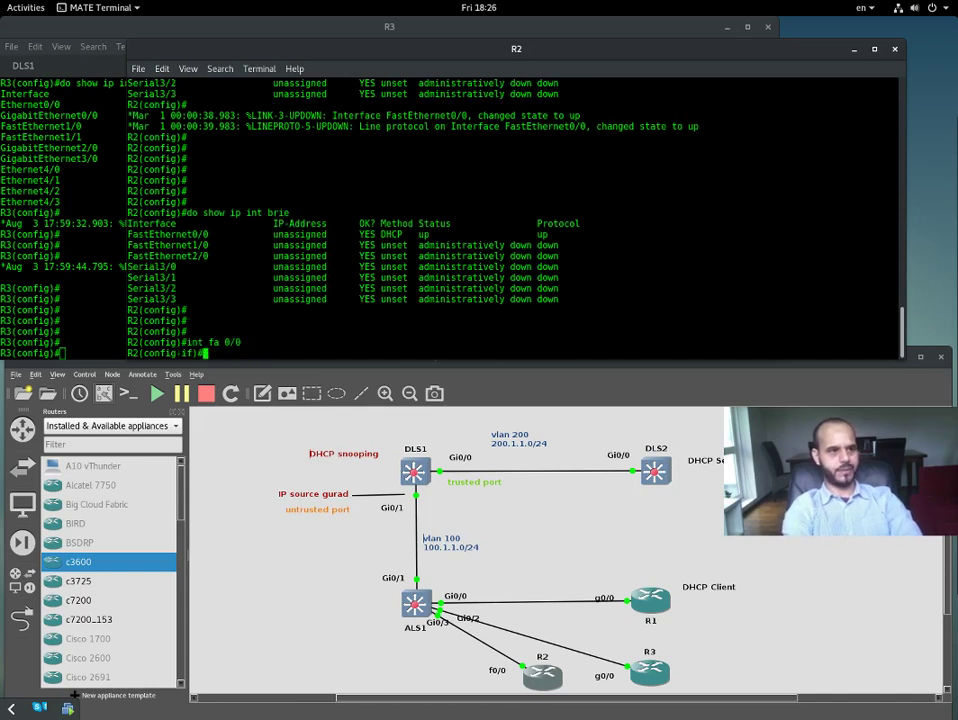
type("shu")
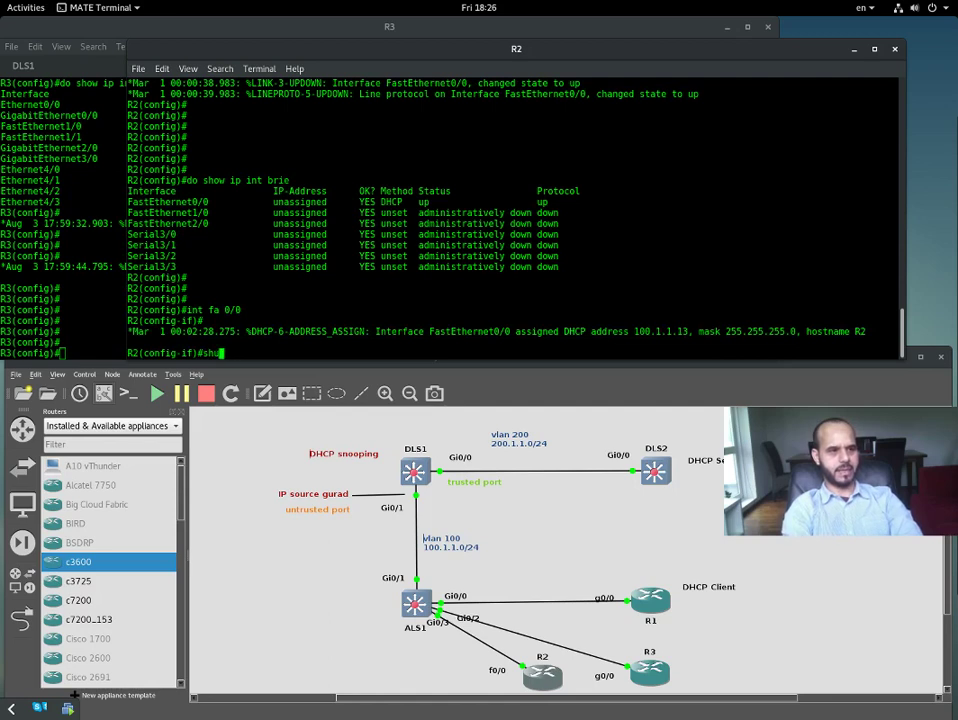
key("BackSpace")
key("BackSpace")
key("BackSpace")
type("exit")
key("Return")
Display R2's interface address summary again with do show ip int brie.
key("Return")
type("do show ip int brie")
key("Return")
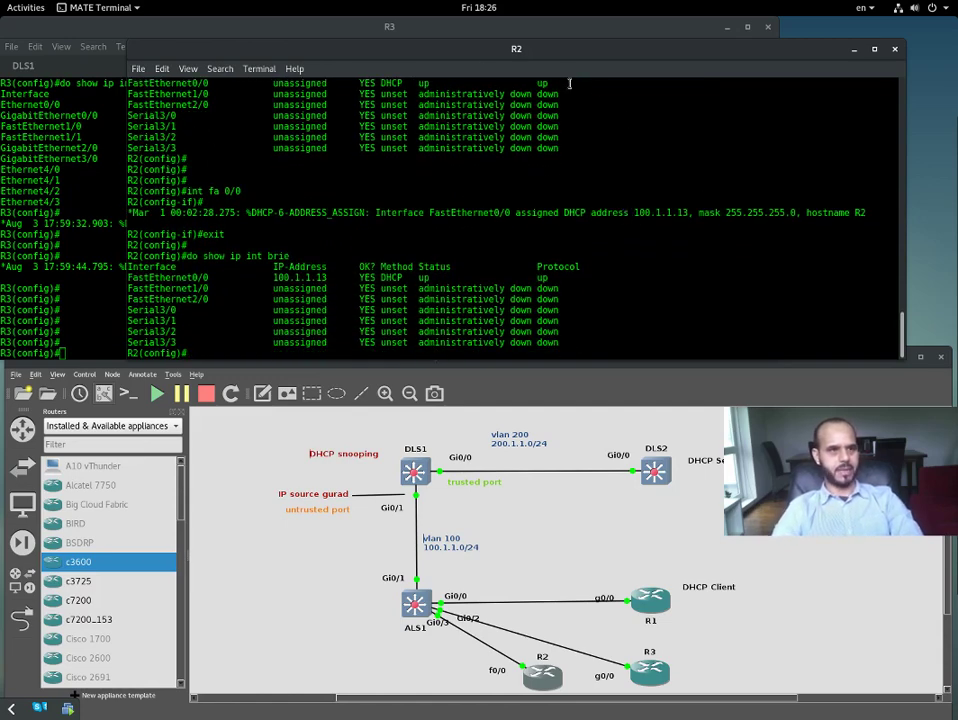
Return to the other consoles and examine the DHCP server debug output on DLS2.
left_click(320, 26)
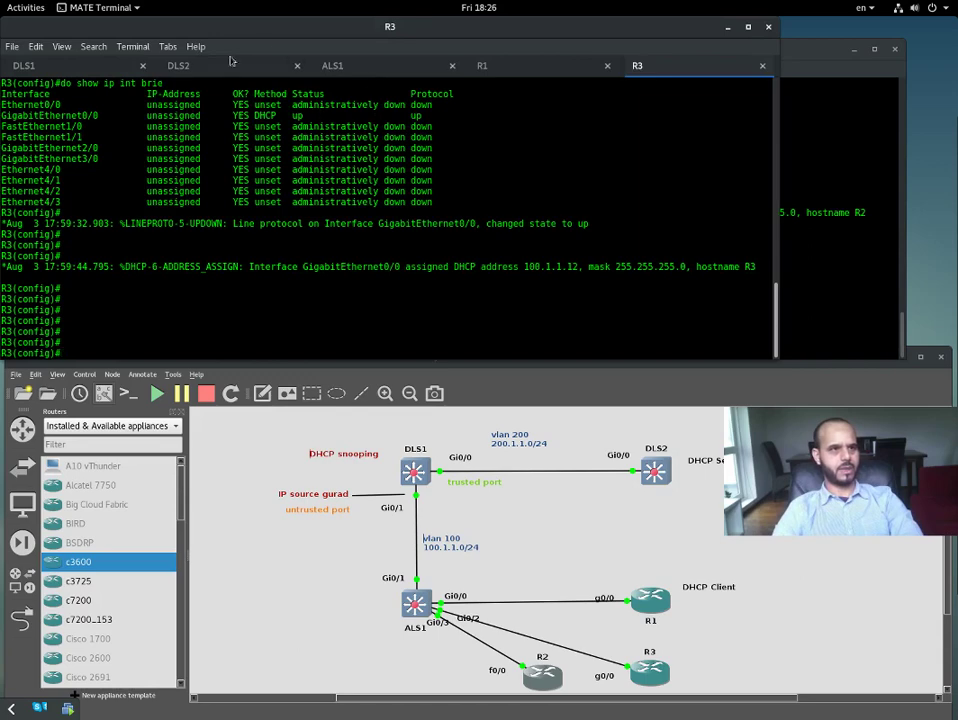
left_click(152, 62)
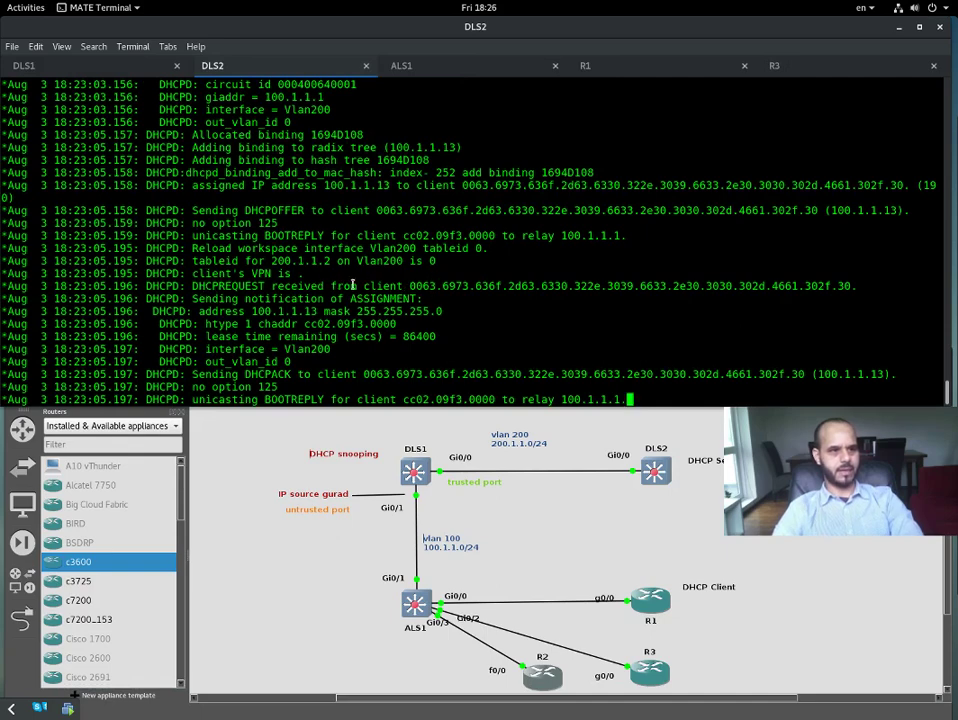
Examine the DHCPREQUEST and the assigned client address in DLS2's debug output, and return to a clean prompt.
left_click_drag(195, 287, 265, 287)
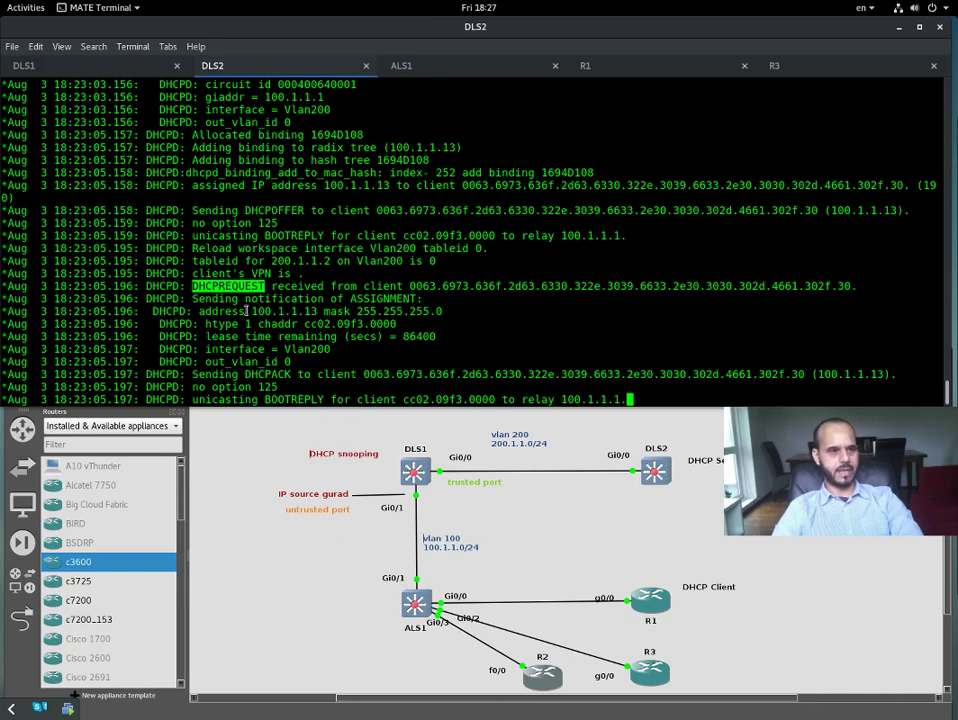
left_click_drag(253, 311, 315, 312)
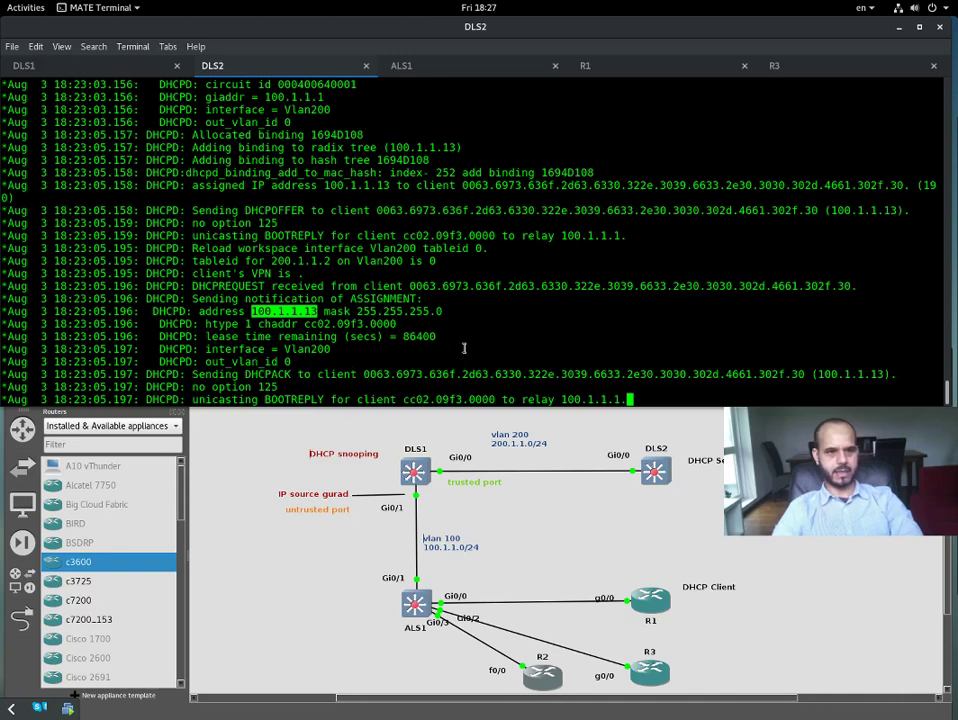
key("Return")
key("Return")
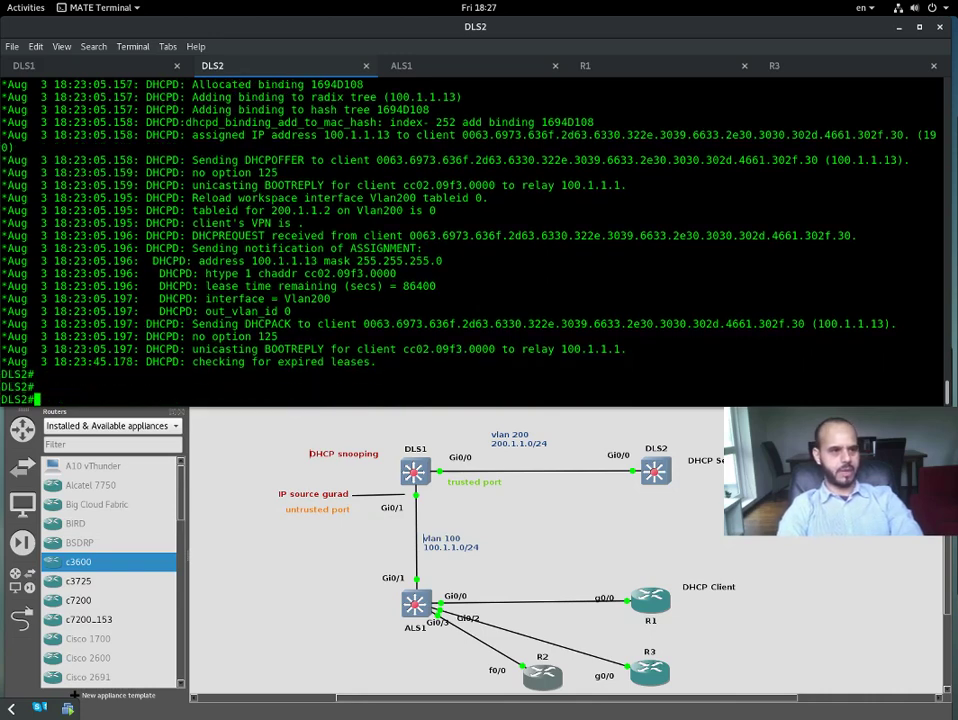
Display the DHCP snooping binding table on DLS1 with do show ip dhcp snooping binding.
left_click(88, 68)
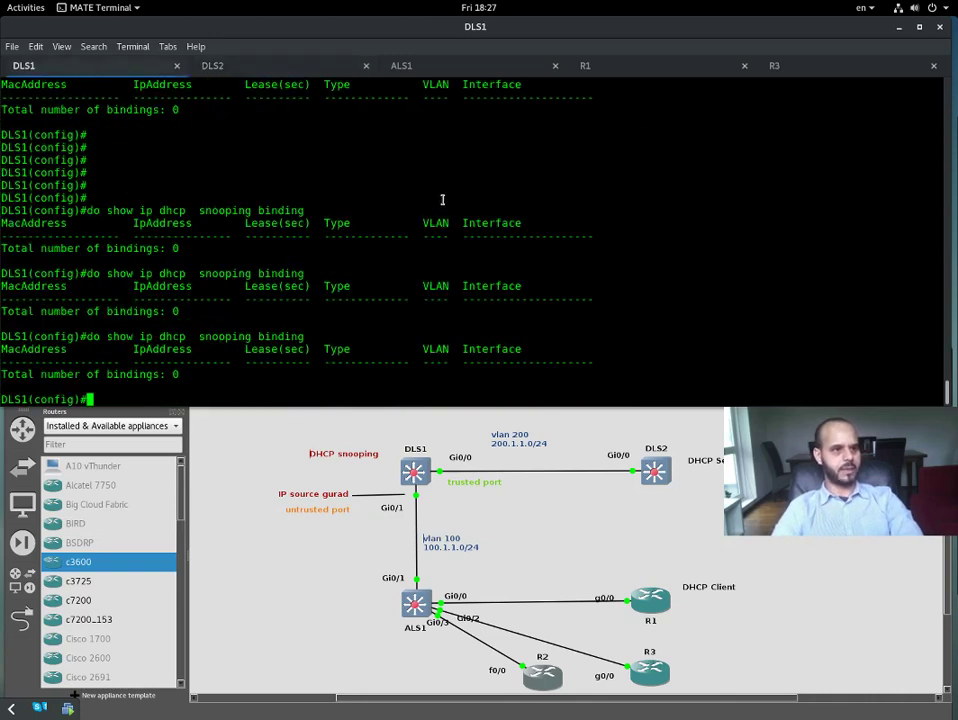
key("Return")
key("Return")
key("Up")
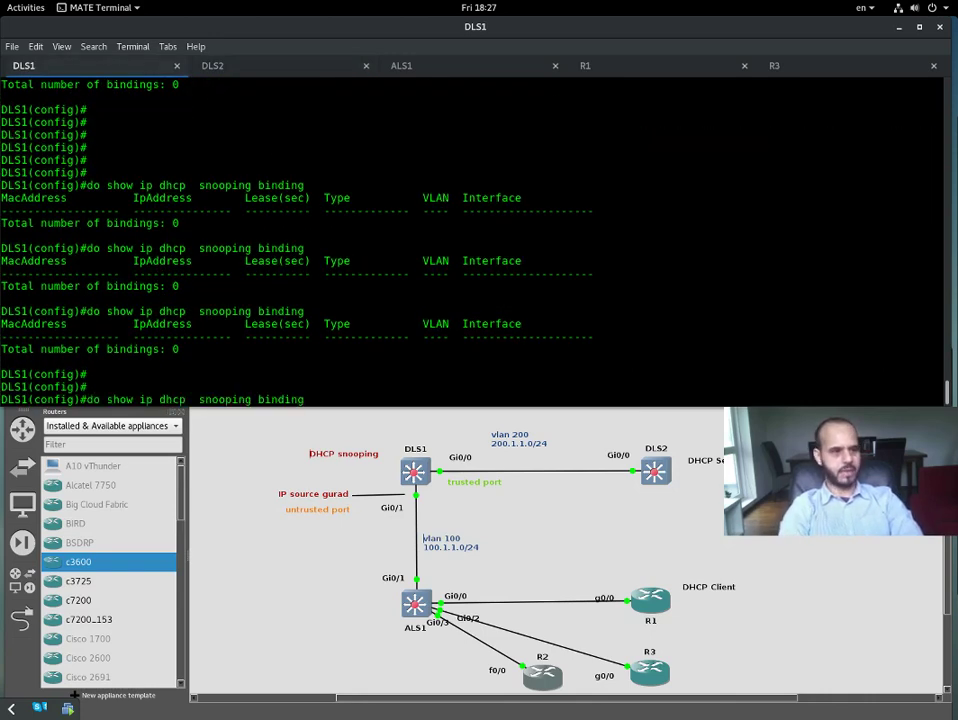
key("Return")
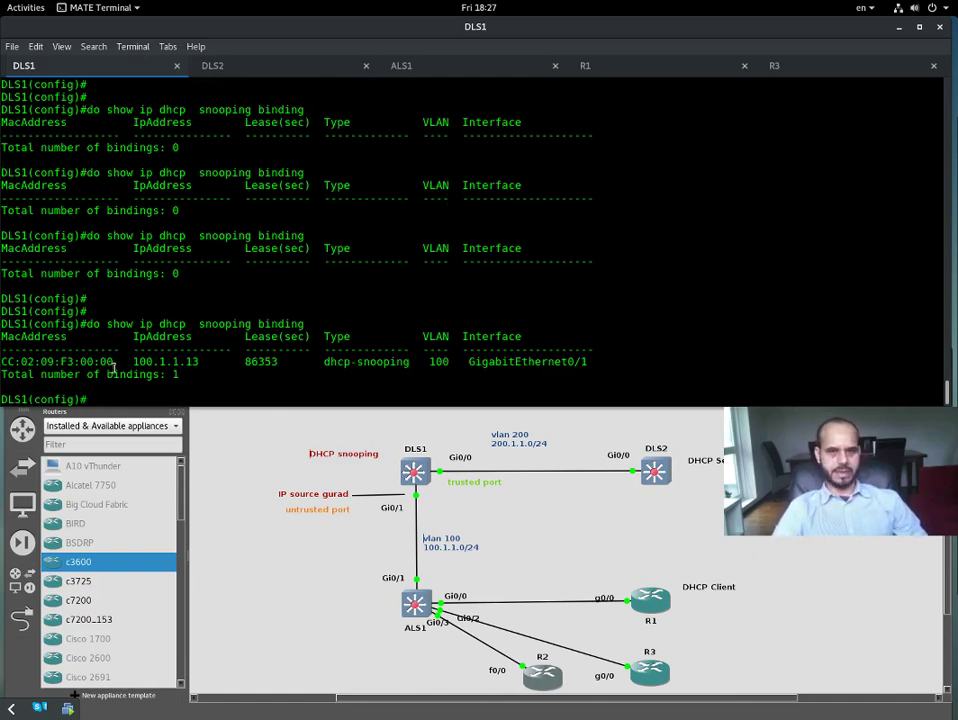
Examine the MAC address, IP address and interface of the client entry in DLS1's snooping binding table.
left_click_drag(118, 362, 3, 361)
left_click_drag(127, 361, 205, 361)
left_click_drag(113, 361, 2, 361)
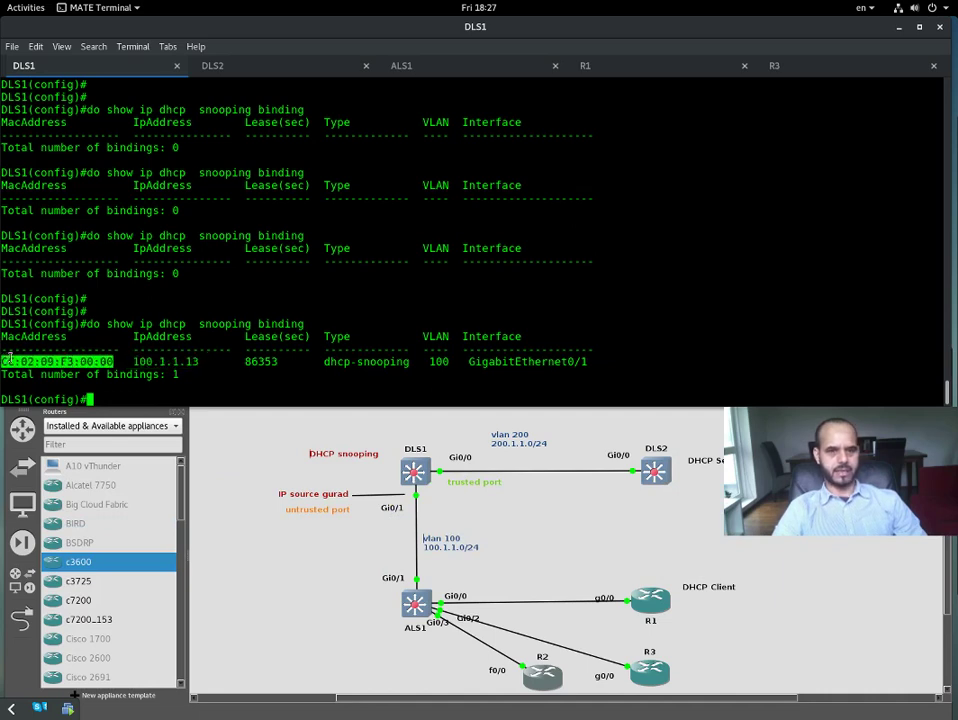
left_click(138, 361)
left_click_drag(138, 362, 205, 365)
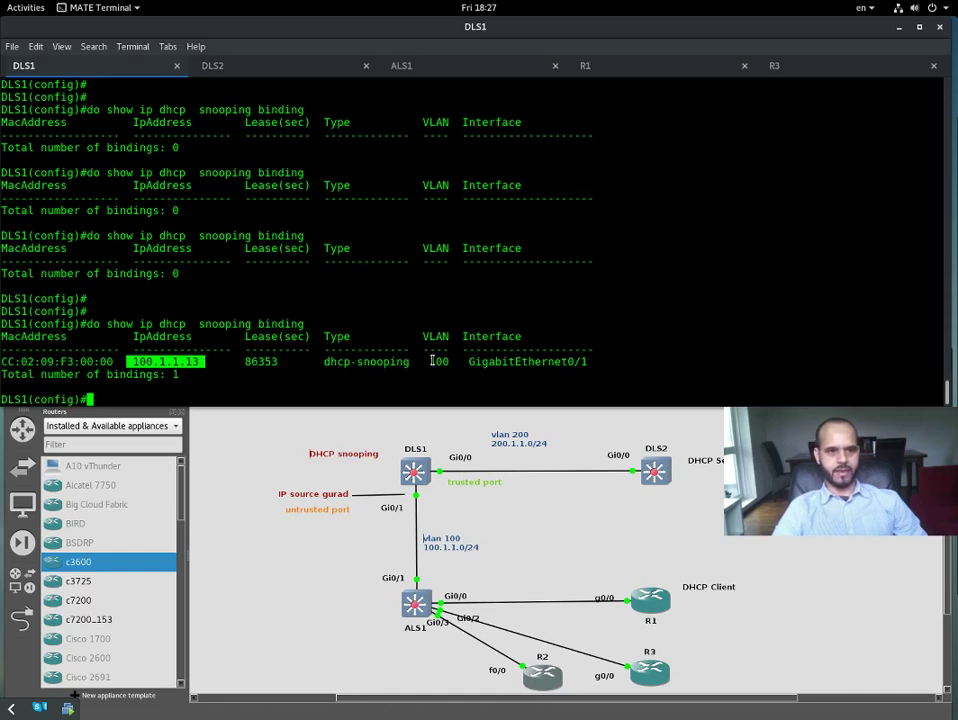
left_click_drag(465, 361, 584, 373)
left_click(240, 389)
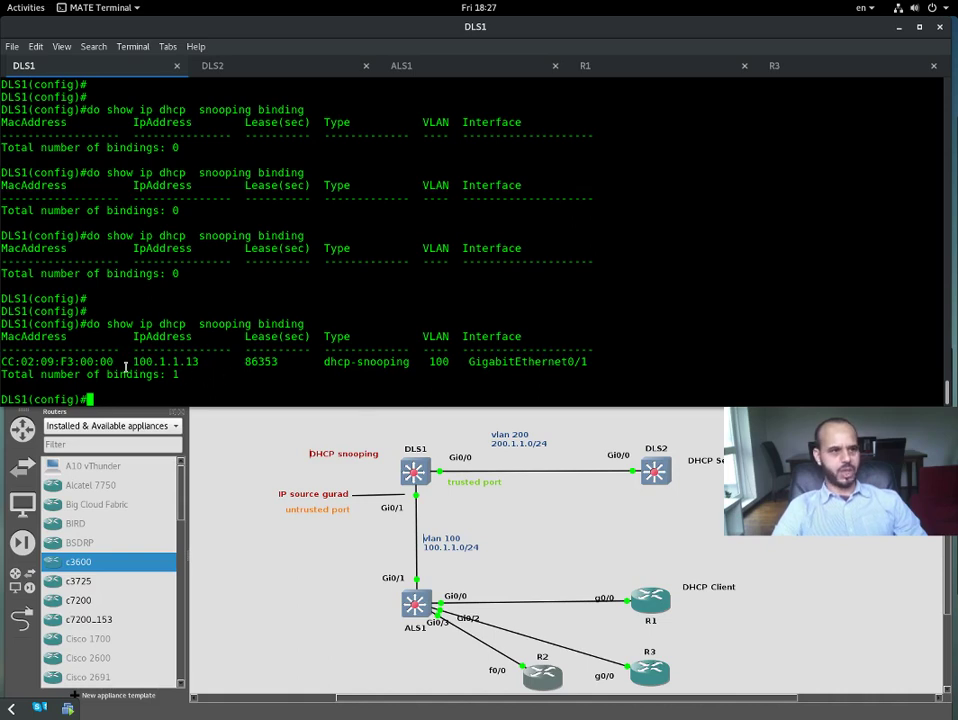
left_click_drag(131, 362, 197, 359)
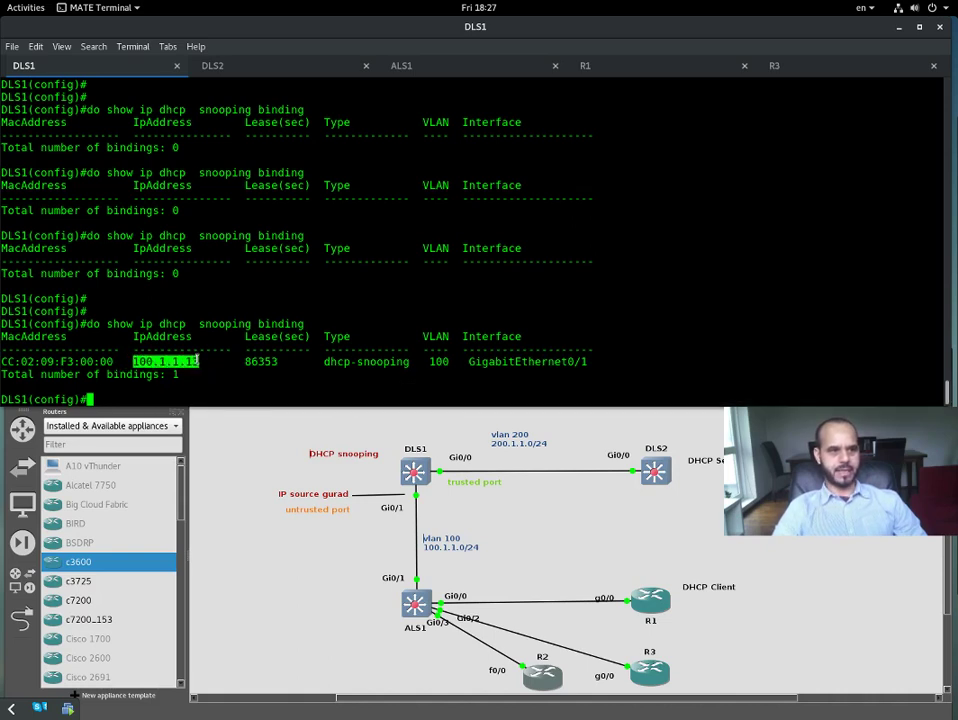
left_click_drag(126, 362, 1, 364)
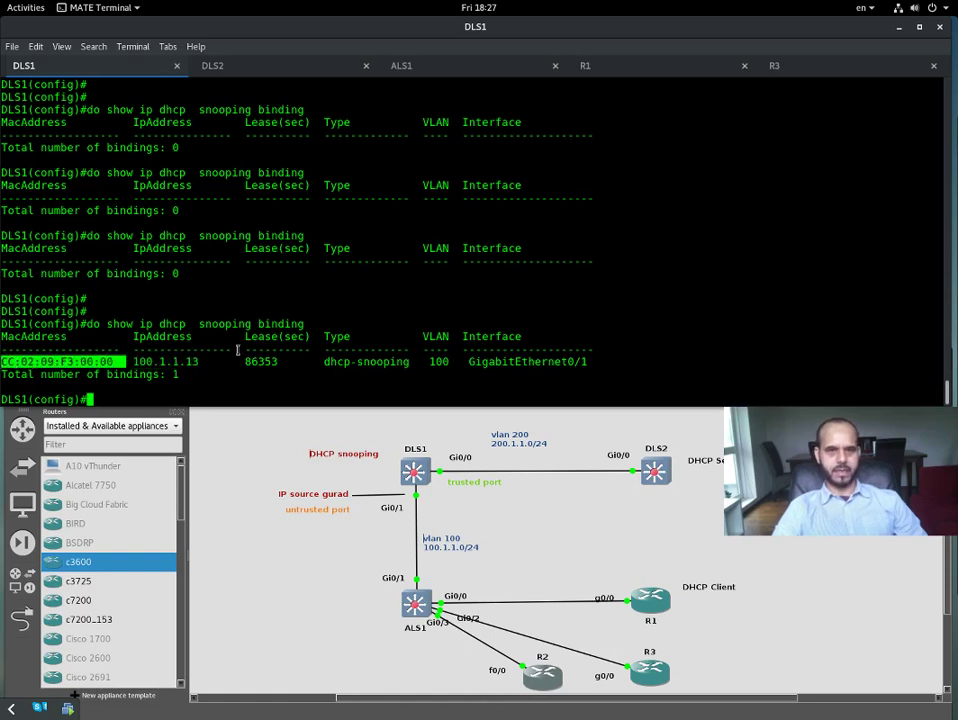